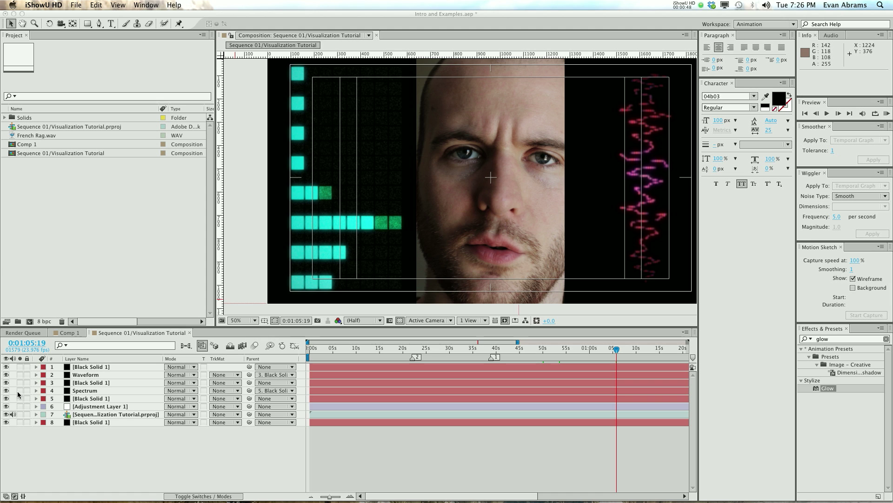
# Step: Solo the Spectrum layer and the bottom Black Solid 1, and collapse the Spectrum effects from Mosaic to Fast Blur
pyautogui.click(20, 390)
pyautogui.click(20, 421)
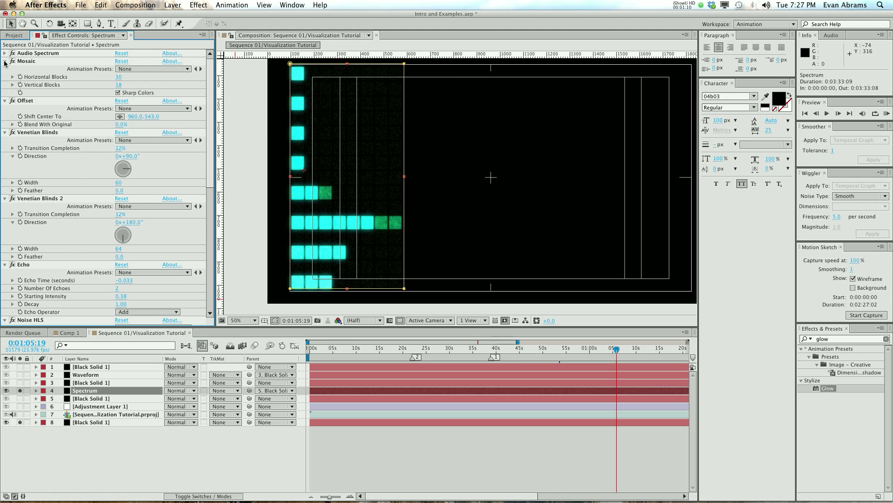
pyautogui.click(5, 62)
pyautogui.click(5, 70)
pyautogui.click(5, 76)
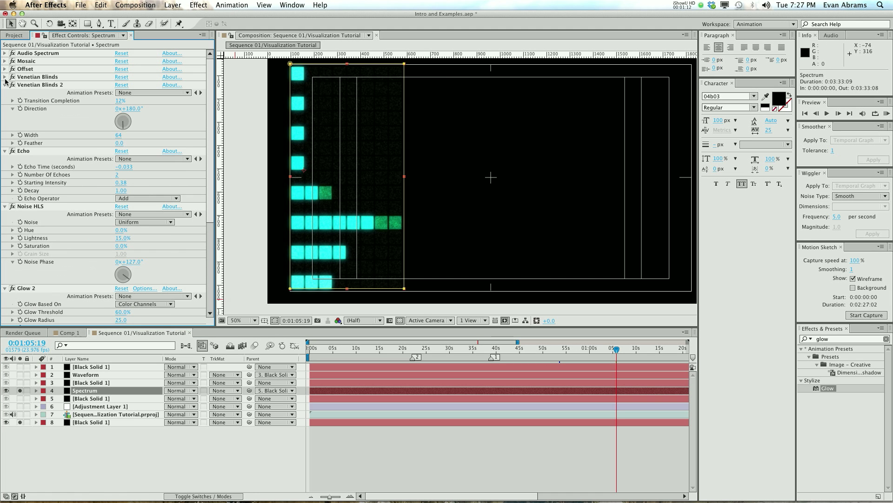
pyautogui.click(5, 85)
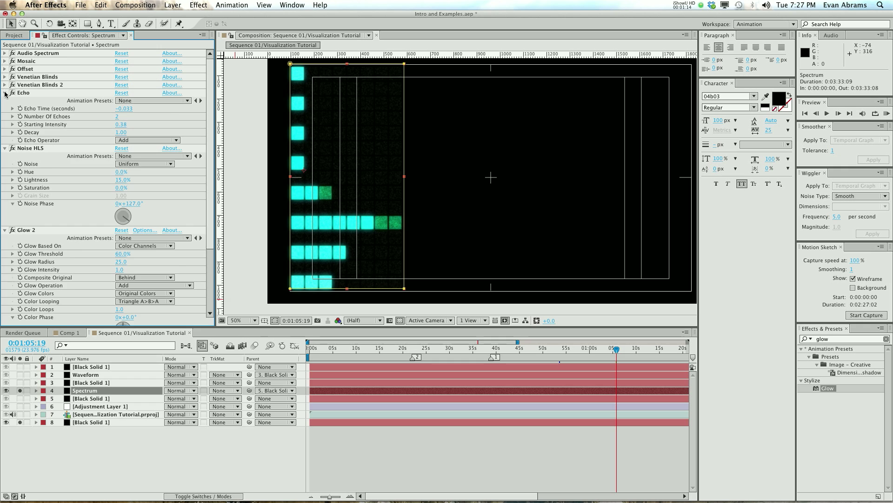
pyautogui.click(5, 92)
pyautogui.click(4, 101)
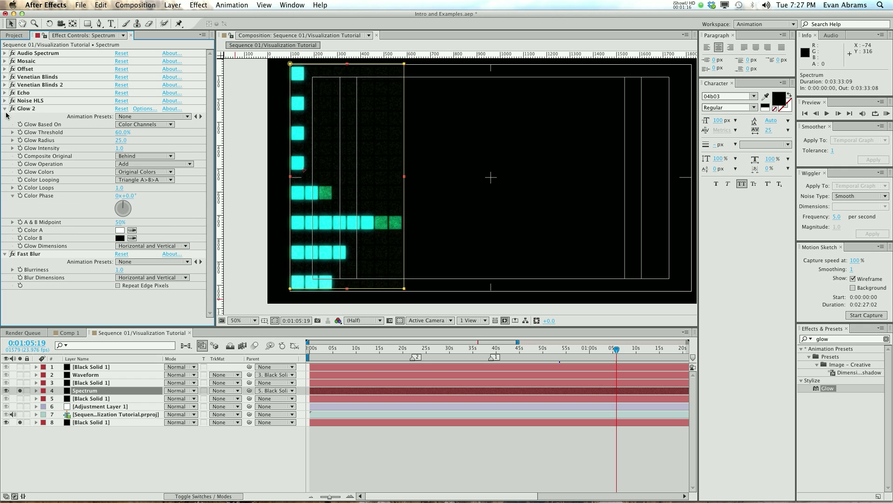
pyautogui.click(5, 108)
pyautogui.click(5, 116)
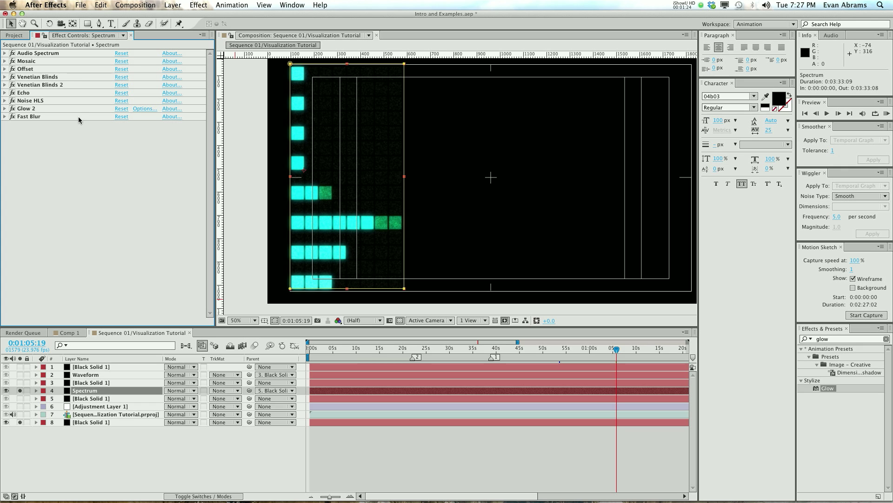
# Step: Disable the Spectrum layer's effects from Mosaic to Fast Blur, and re-enable them in order to compare their contributions
pyautogui.moveTo(12, 61); pyautogui.dragTo(13, 116)
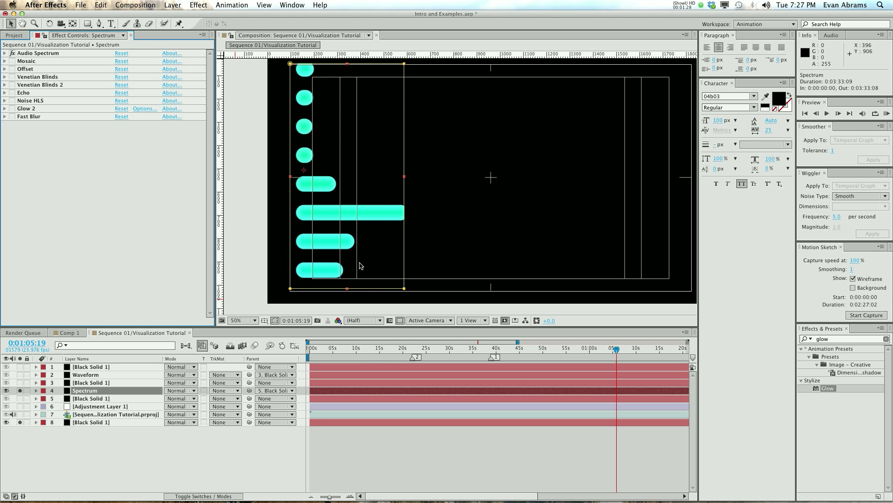
pyautogui.click(13, 61)
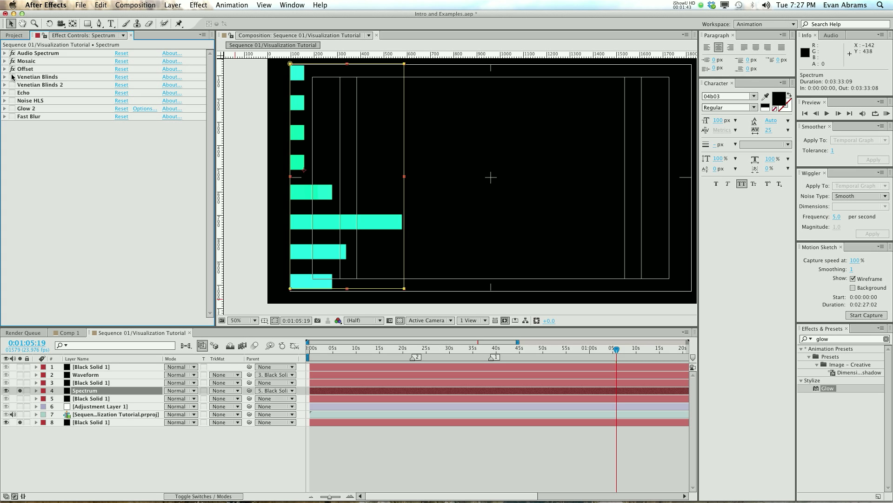
pyautogui.click(13, 85)
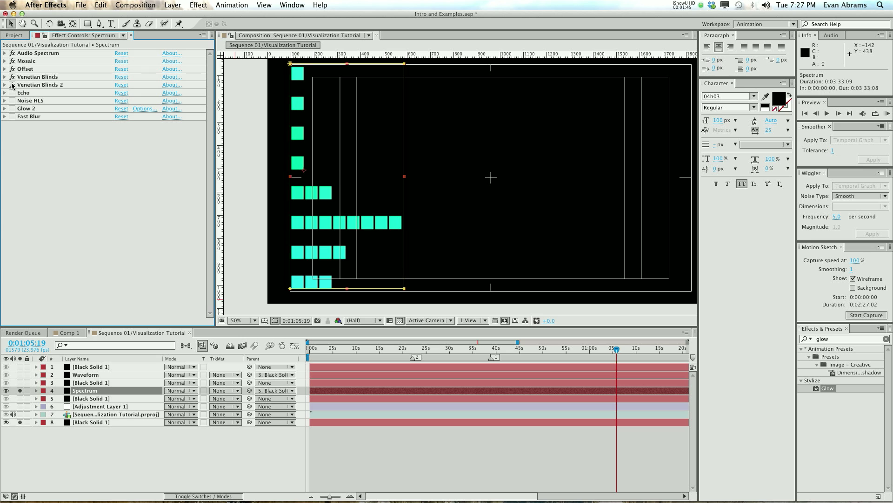
pyautogui.click(13, 92)
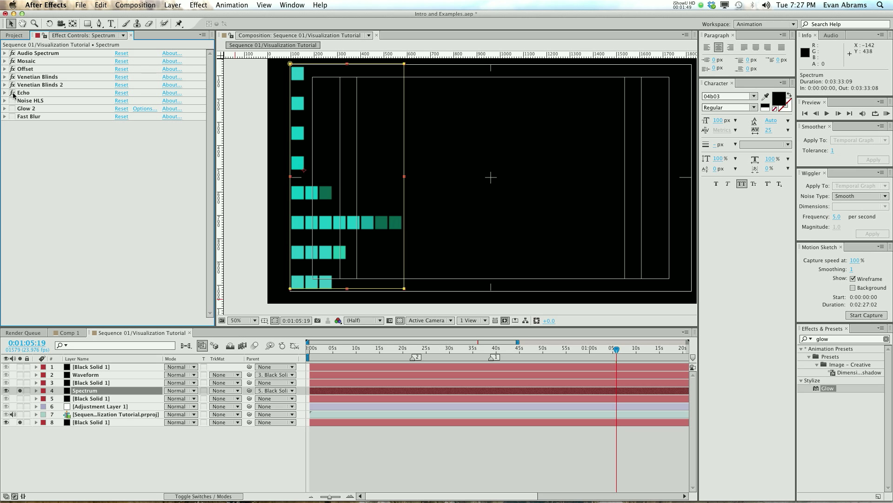
pyautogui.click(12, 100)
pyautogui.click(13, 108)
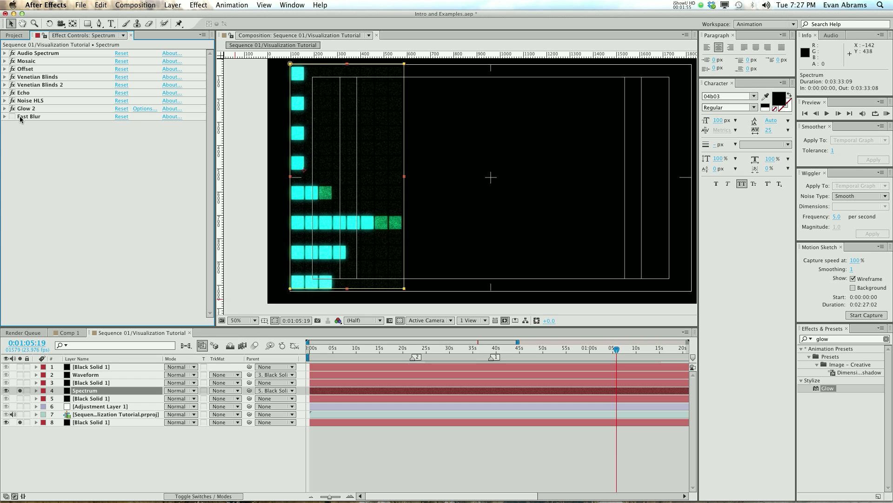
pyautogui.click(16, 117)
pyautogui.click(12, 116)
# Step: Disable the Mosaic through Fast Blur effects on the Spectrum layer, leaving only Audio Spectrum active
pyautogui.moveTo(12, 61); pyautogui.dragTo(16, 119)
pyautogui.click(40, 130)
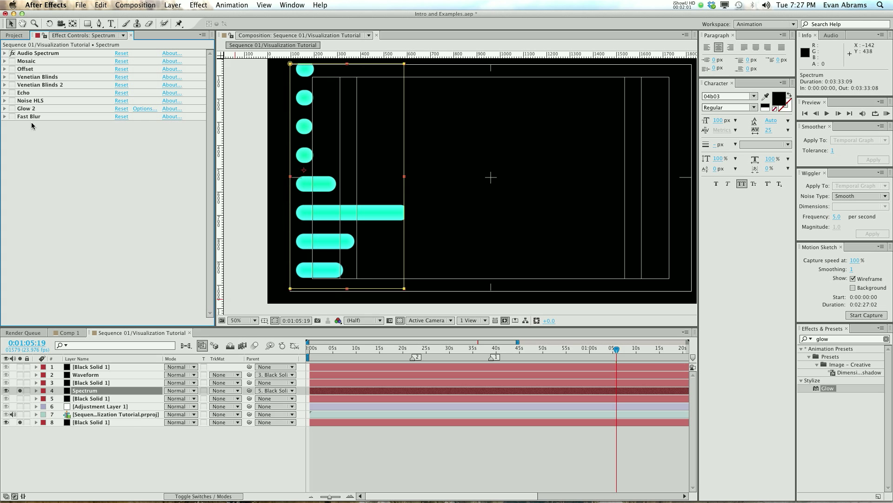
pyautogui.click(26, 54)
pyautogui.click(122, 53)
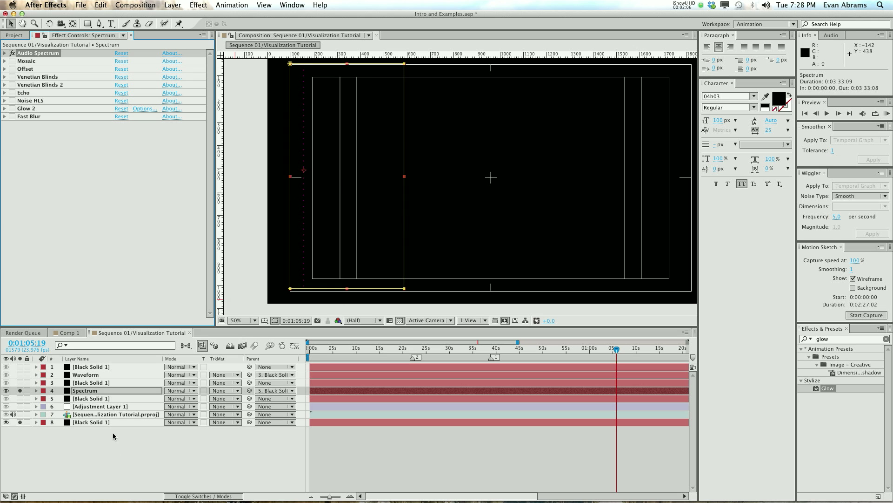
pyautogui.click(131, 452)
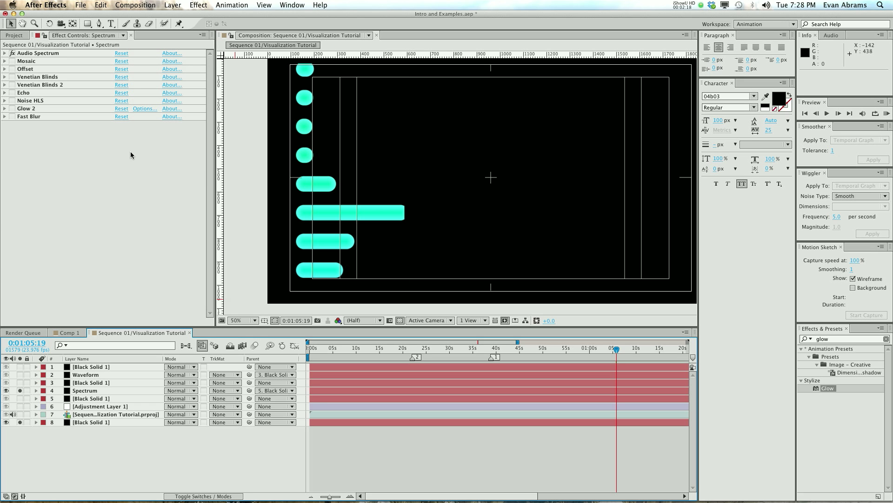
# Step: Create a new composition from the French Rag.wav audio file
pyautogui.click(23, 37)
pyautogui.click(42, 137)
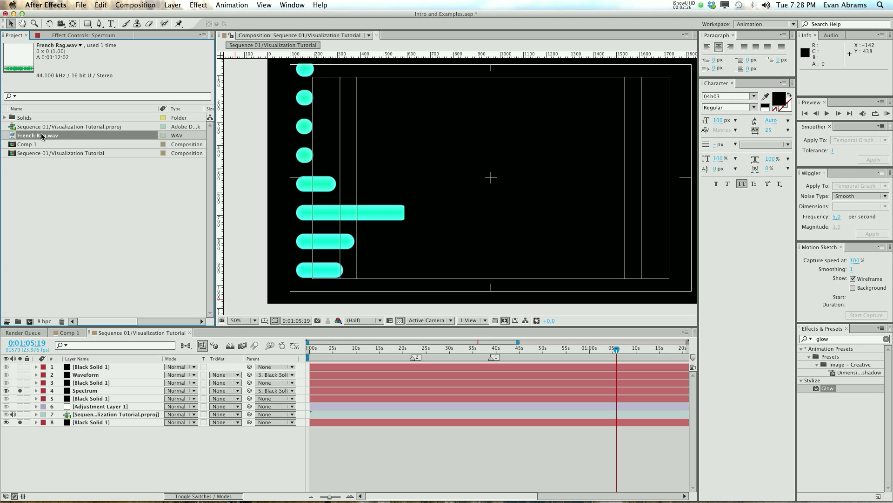
pyautogui.moveTo(35, 137); pyautogui.dragTo(29, 320)
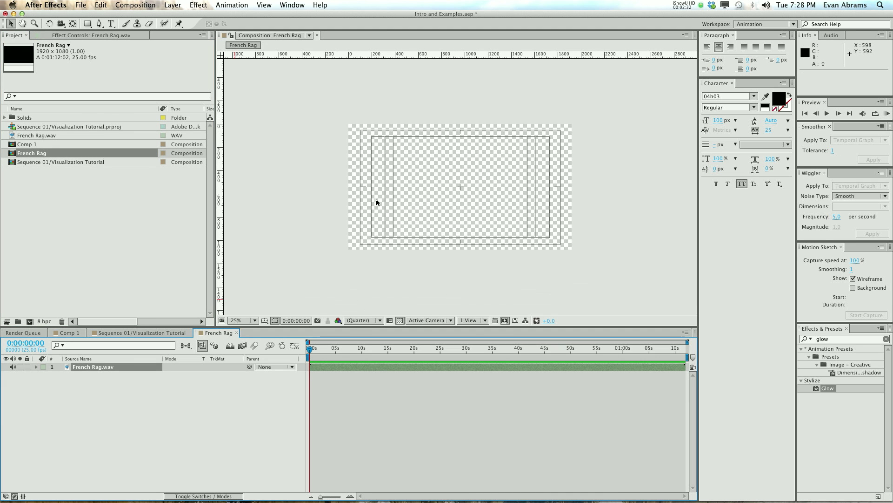
pyautogui.click(688, 335)
pyautogui.click(92, 367)
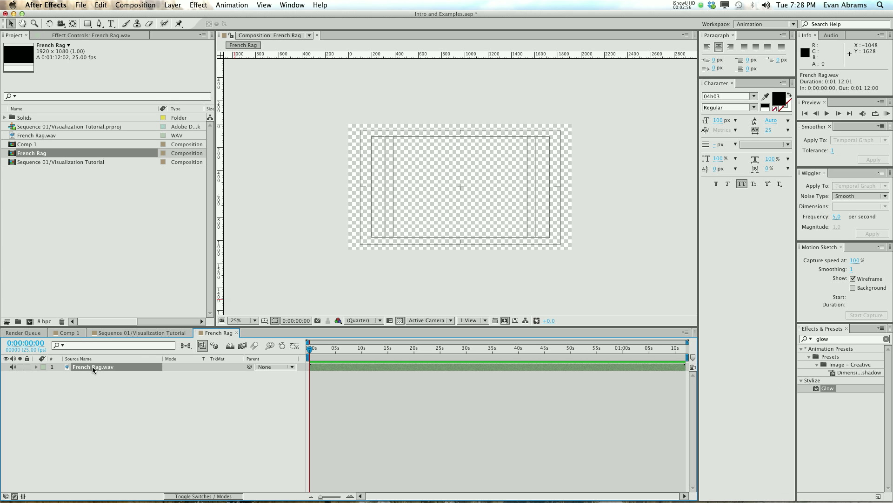
# Step: Add a new black solid layer at the composition size of 1920 x 1080 px
pyautogui.click(115, 413)
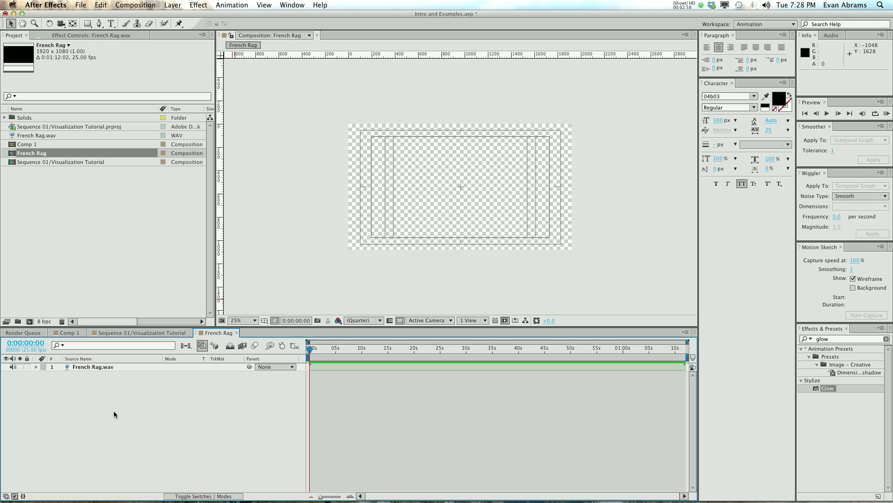
pyautogui.rightClick(114, 410)
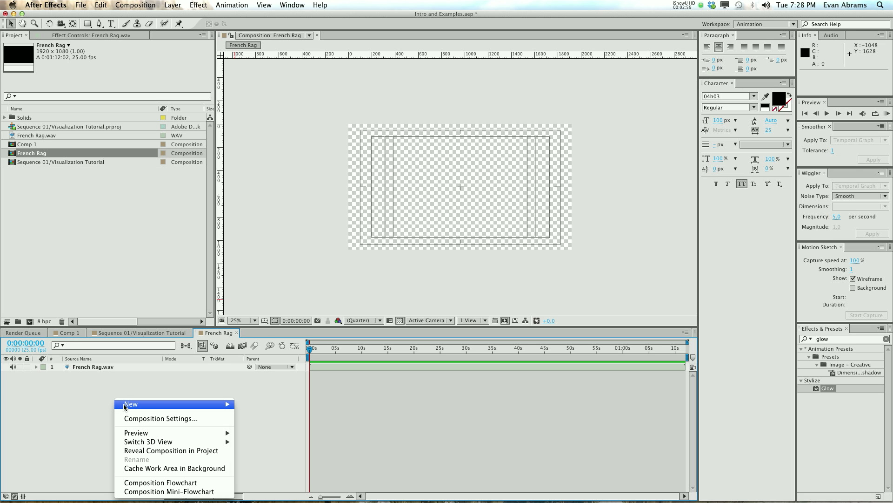
pyautogui.moveTo(140, 404)
pyautogui.click(276, 428)
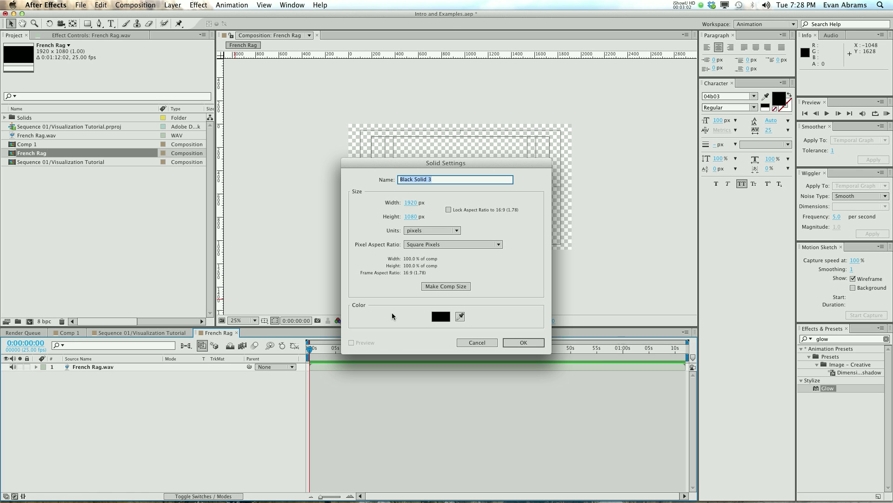
pyautogui.click(443, 287)
pyautogui.click(522, 342)
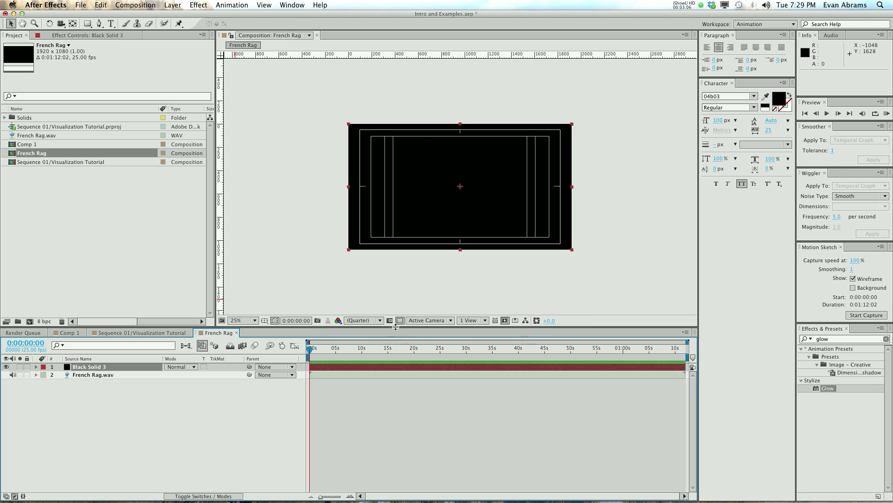
# Step: Find the audio effects and apply Audio Spectrum to the new black solid
pyautogui.click(833, 340)
pyautogui.write('a')
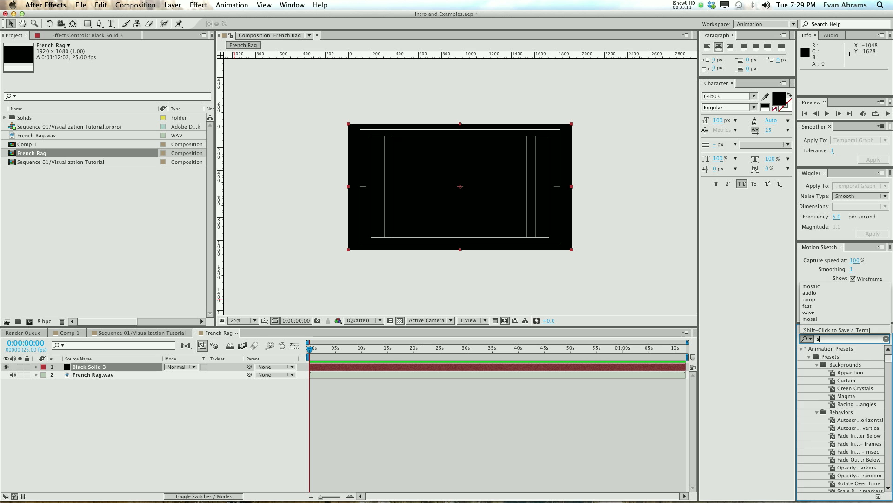
pyautogui.write('udio')
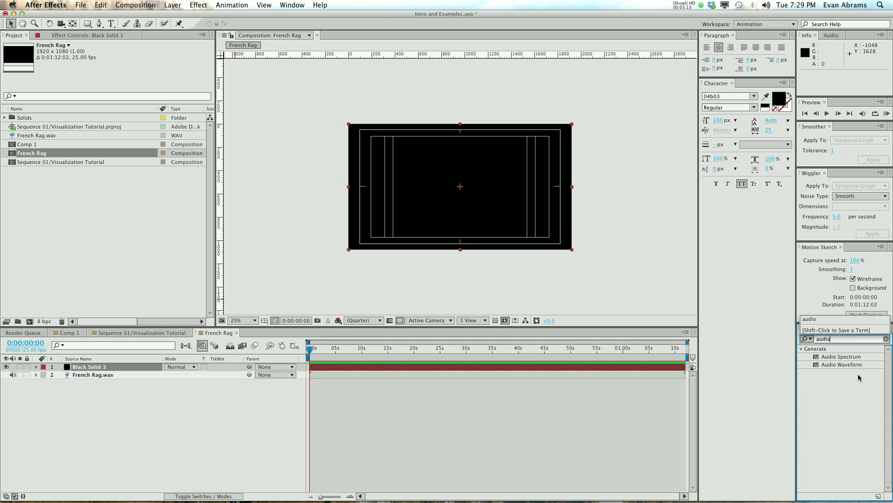
pyautogui.doubleClick(842, 357)
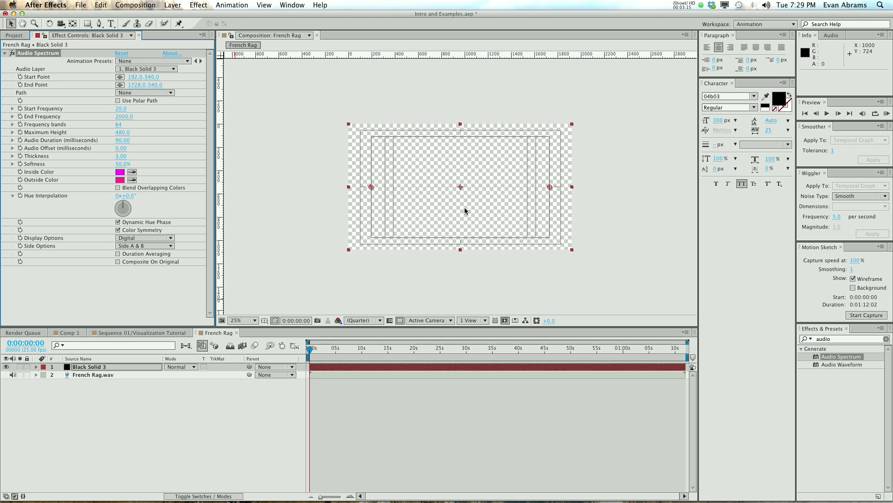
pyautogui.click(545, 268)
pyautogui.scroll(3, 494, 225)
pyautogui.scroll(-3, 494, 226)
pyautogui.scroll(2, 494, 226)
pyautogui.scroll(-2, 494, 223)
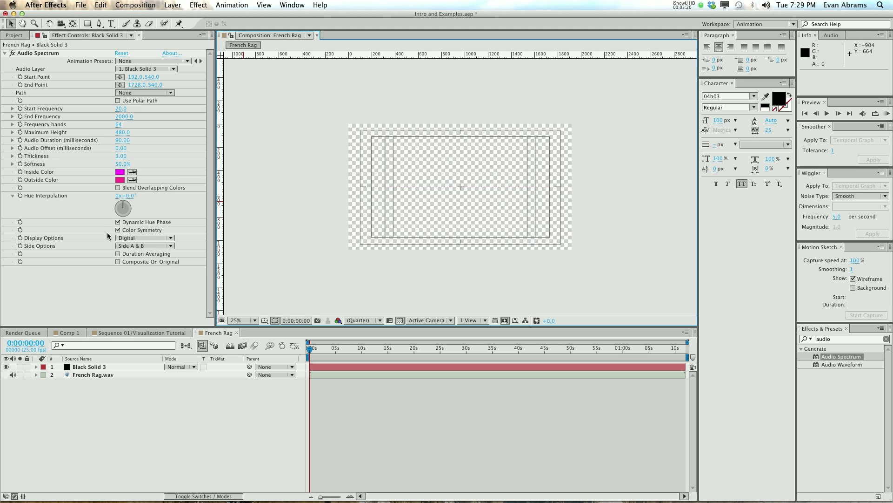
# Step: Turn on Composite On Original for Audio Spectrum and set its audio layer to French Rag.wav
pyautogui.click(46, 53)
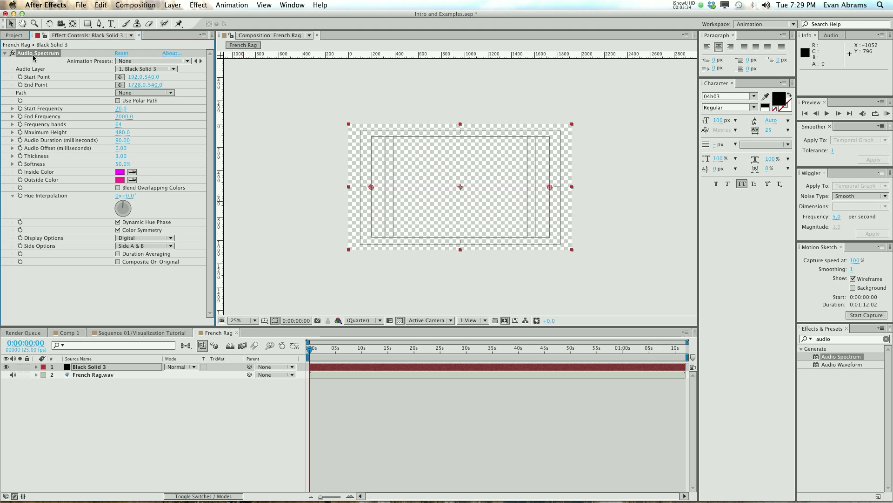
pyautogui.press('.')
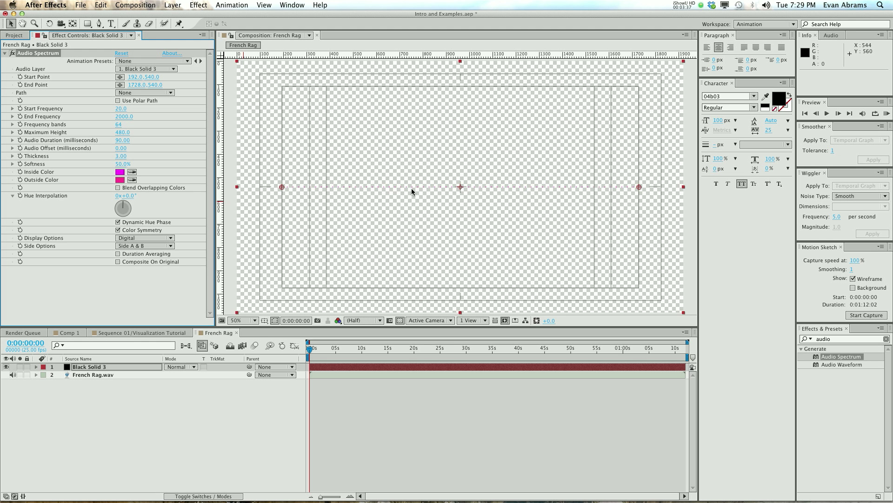
pyautogui.scroll(4, 411, 188)
pyautogui.scroll(-5, 411, 189)
pyautogui.press('.')
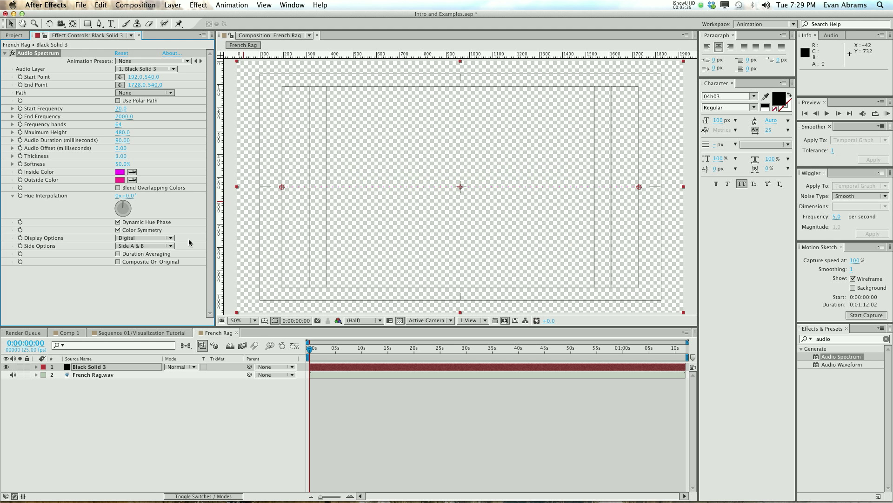
pyautogui.click(118, 262)
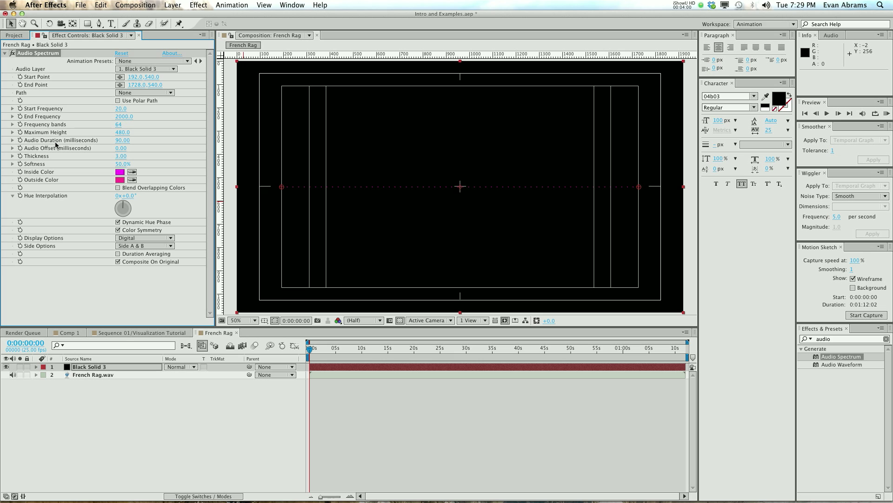
pyautogui.click(133, 69)
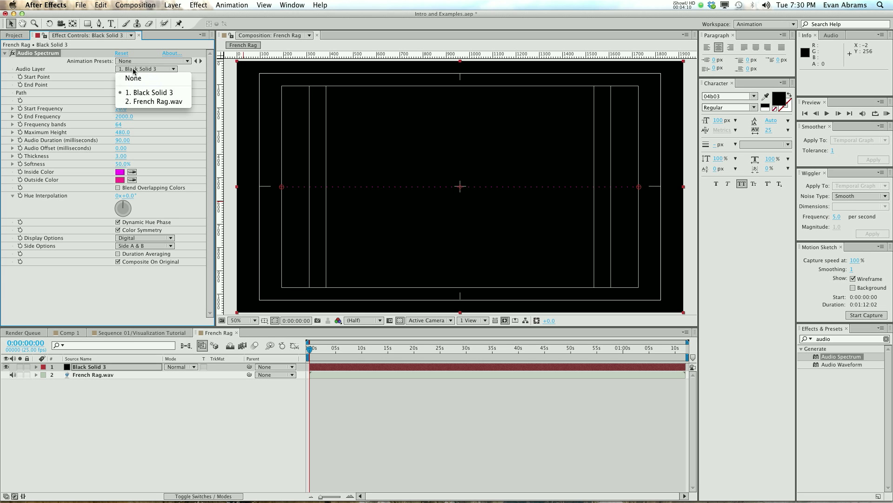
pyautogui.click(150, 104)
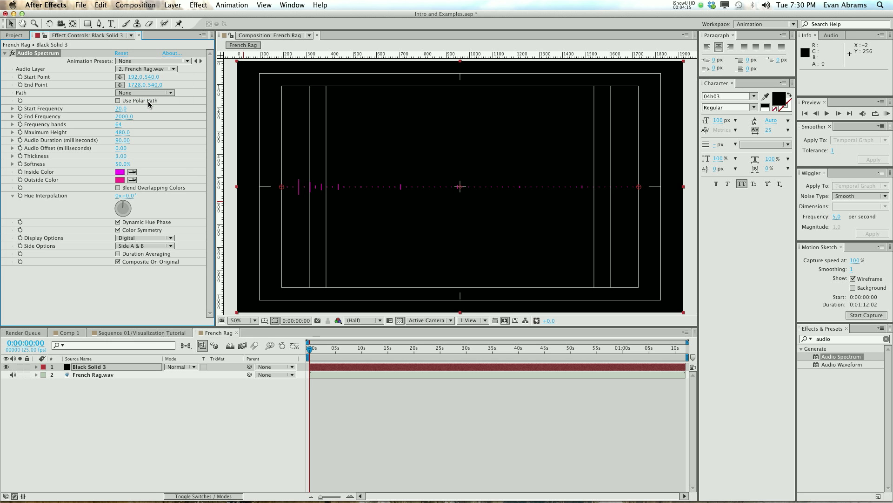
# Step: Reveal the waveform of the French Rag.wav layer and move the current time to 0:00:35:07
pyautogui.moveTo(340, 347); pyautogui.dragTo(395, 345)
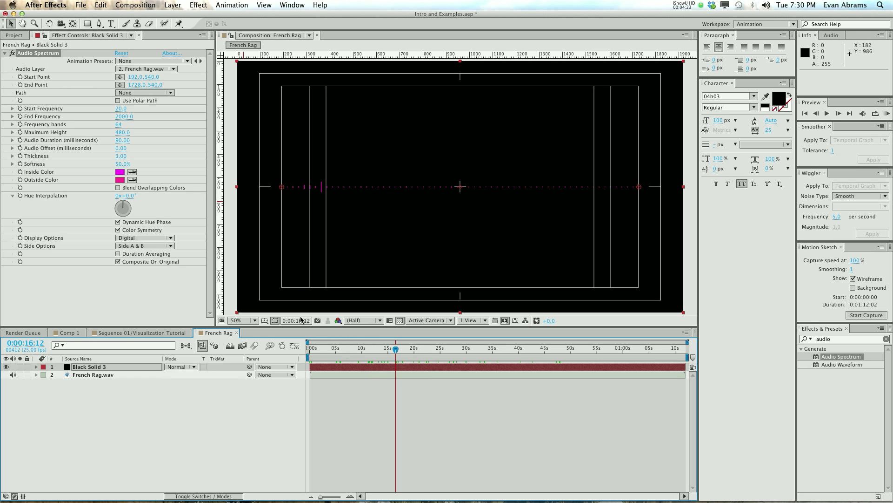
pyautogui.click(375, 375)
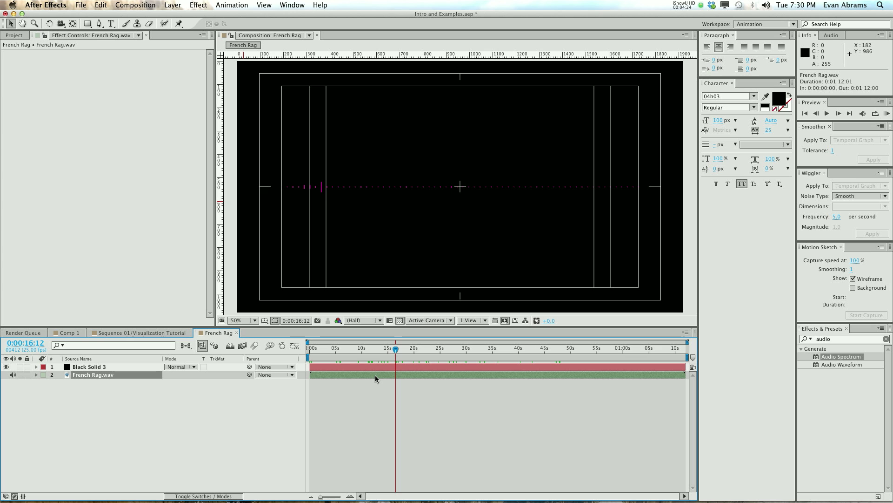
pyautogui.press('l')
pyautogui.press('l')
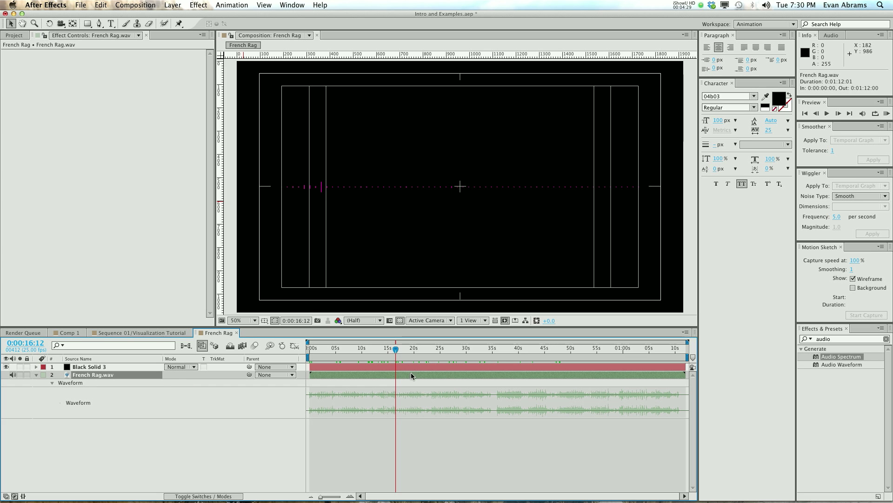
pyautogui.moveTo(396, 350); pyautogui.dragTo(493, 361)
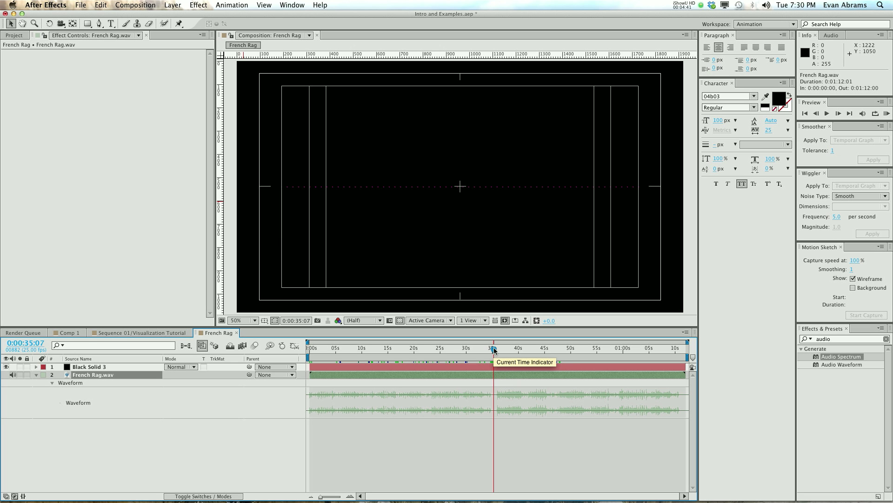
pyautogui.click(479, 367)
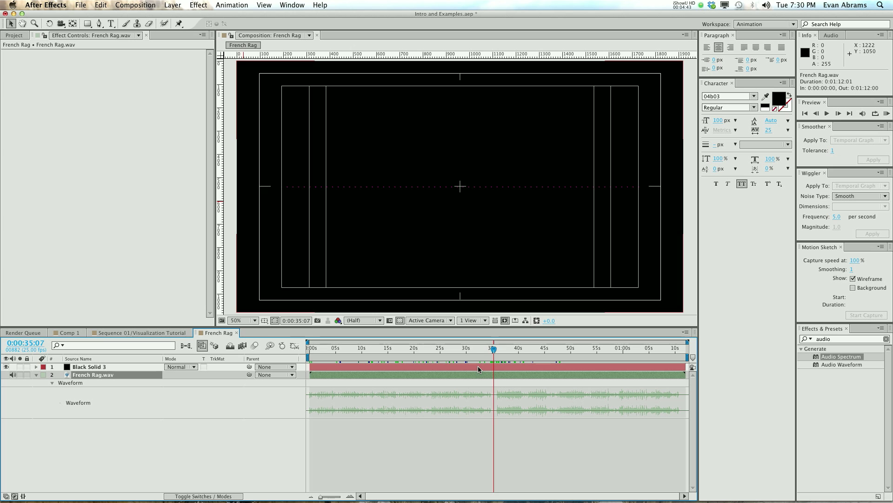
# Step: Preview the audio of French Rag.wav from 0:00:23:02 and play a RAM preview of the spectrum
pyautogui.moveTo(494, 348); pyautogui.dragTo(430, 348)
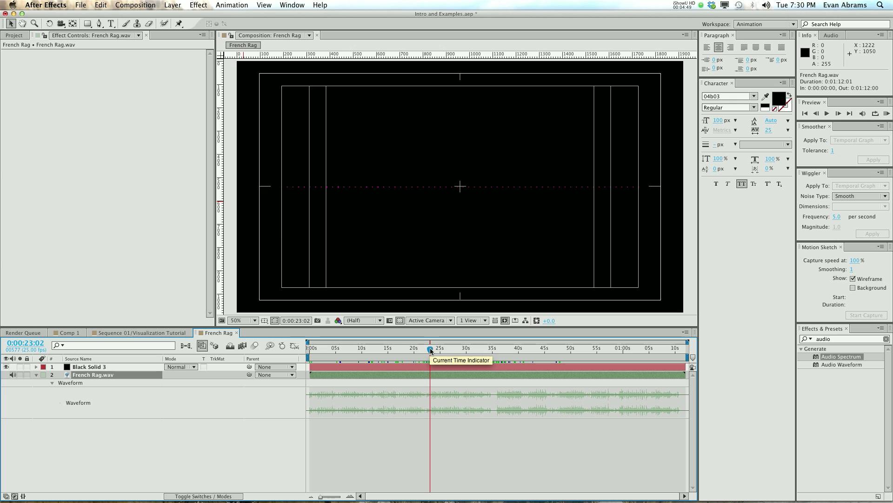
pyautogui.press('KP_Decimal')
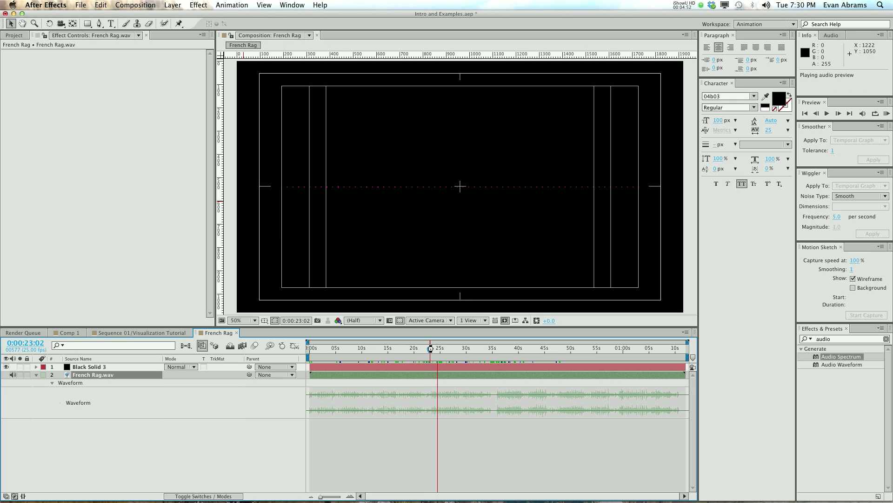
pyautogui.press('KP_Decimal')
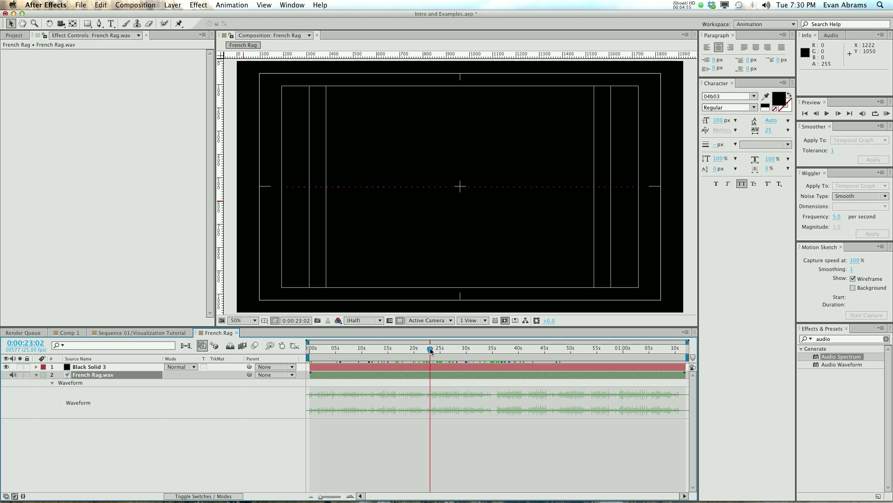
pyautogui.press('KP_0')
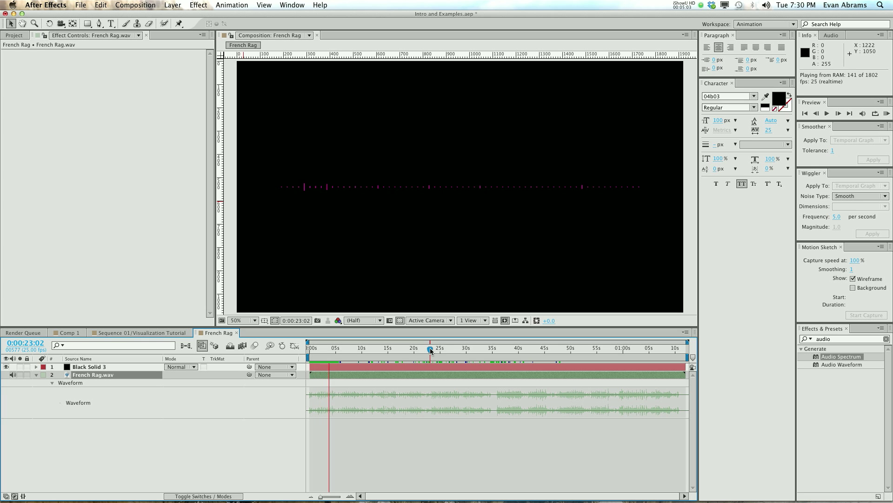
pyautogui.press('space')
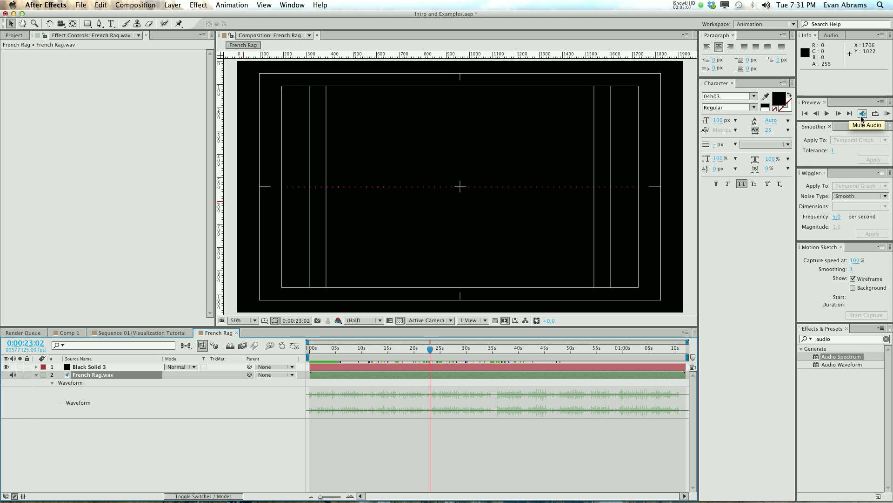
pyautogui.moveTo(825, 121)
pyautogui.mouseDown()
pyautogui.moveTo(825, 145)
pyautogui.moveTo(825, 119)
pyautogui.mouseUp()
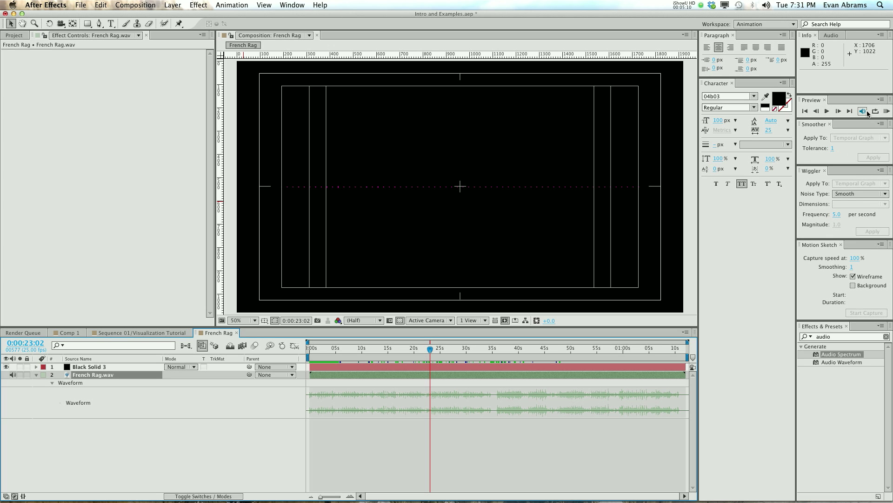
# Step: Move the current time to 0:00:04:07 and select the Audio Spectrum effect on Black Solid 3
pyautogui.moveTo(429, 349); pyautogui.dragTo(347, 352)
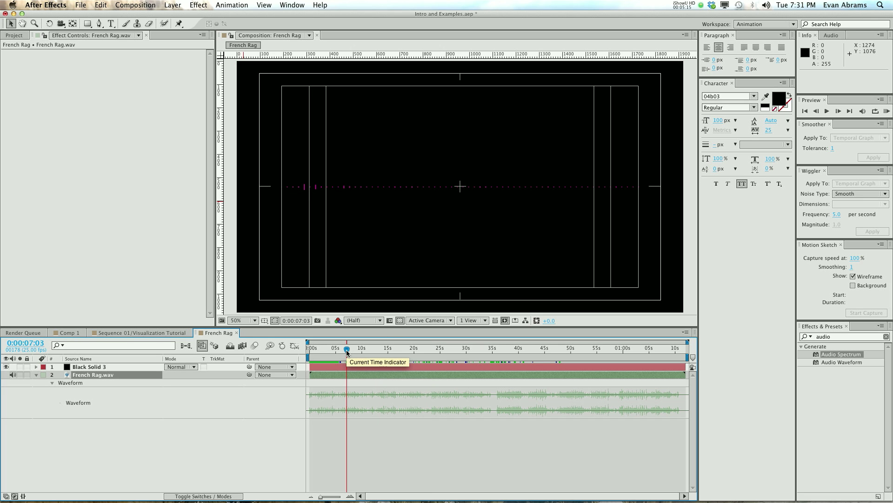
pyautogui.moveTo(346, 352)
pyautogui.mouseDown()
pyautogui.moveTo(492, 350)
pyautogui.moveTo(332, 350)
pyautogui.mouseUp()
pyautogui.click(330, 350)
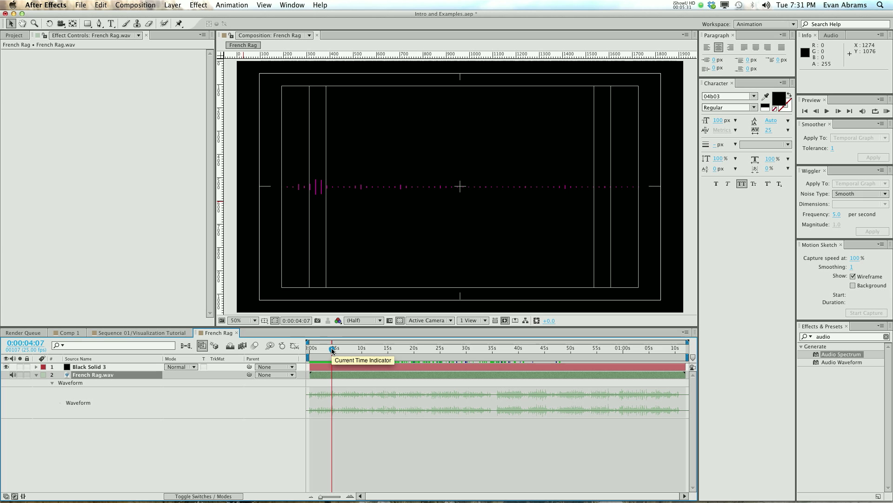
pyautogui.click(116, 367)
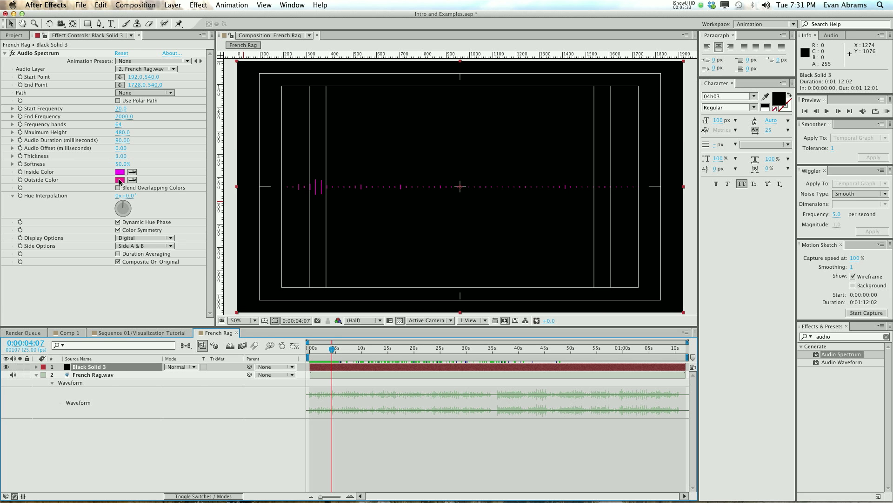
pyautogui.click(35, 54)
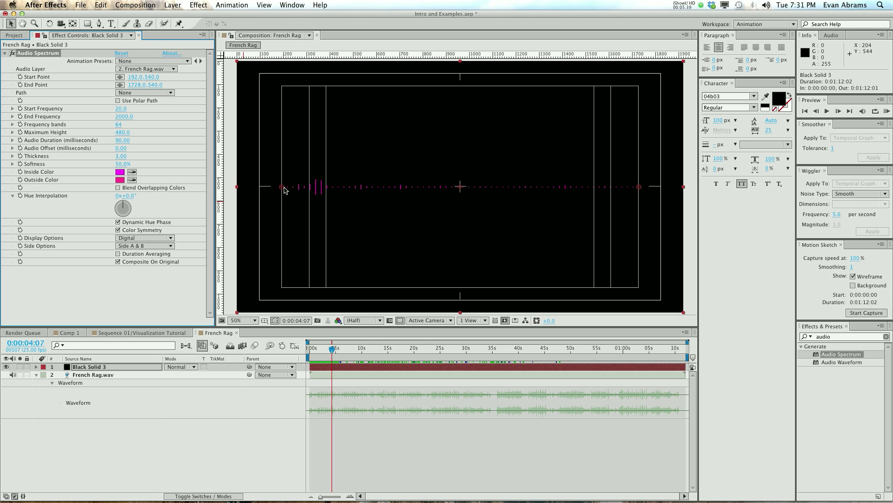
# Step: Try moving the spectrum's end point upward in the composition and undo the move
pyautogui.moveTo(639, 187); pyautogui.dragTo(646, 133)
pyautogui.press('super+z')
pyautogui.press('super+z')
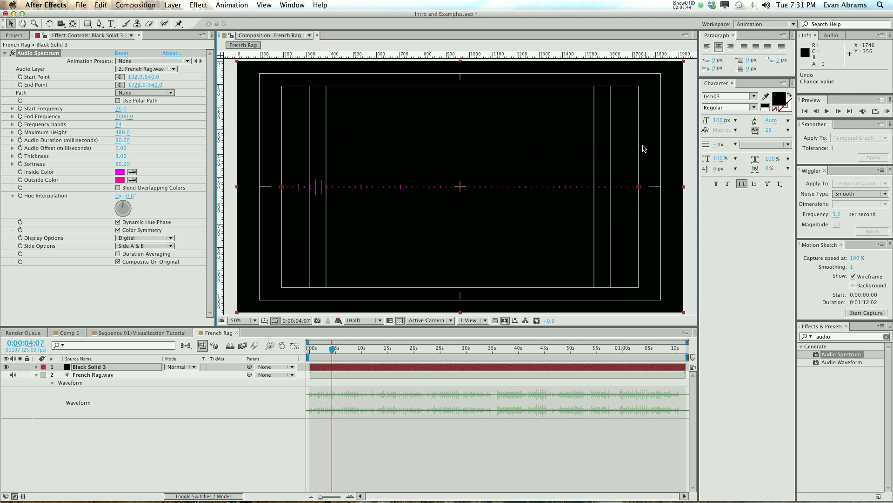
pyautogui.moveTo(642, 186)
pyautogui.mouseDown()
pyautogui.moveTo(639, 89)
pyautogui.moveTo(313, 90)
pyautogui.moveTo(289, 193)
pyautogui.moveTo(293, 183)
pyautogui.moveTo(283, 180)
pyautogui.moveTo(543, 155)
pyautogui.moveTo(349, 174)
pyautogui.moveTo(582, 176)
pyautogui.moveTo(639, 186)
pyautogui.mouseUp()
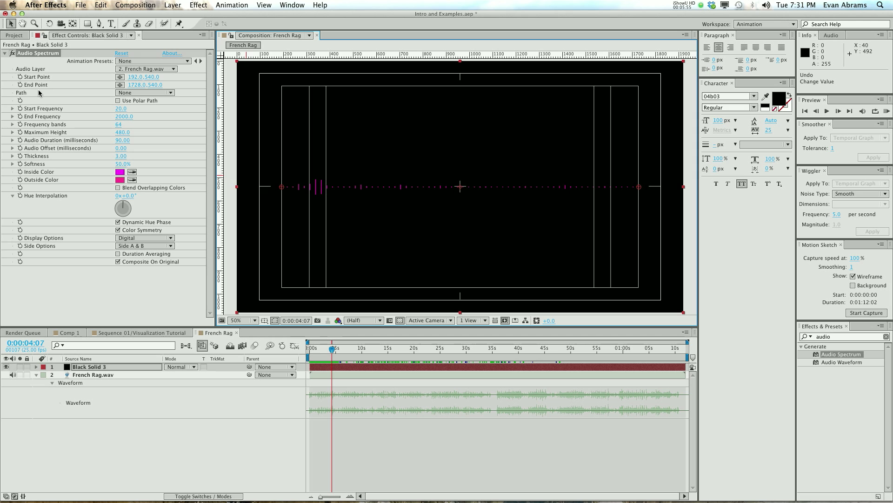
# Step: Draw an open, curved four-point mask path across Black Solid 3 with the Pen tool
pyautogui.click(99, 24)
pyautogui.moveTo(364, 116); pyautogui.dragTo(357, 175)
pyautogui.moveTo(386, 206); pyautogui.dragTo(450, 172)
pyautogui.moveTo(523, 179)
pyautogui.mouseDown()
pyautogui.moveTo(546, 241)
pyautogui.moveTo(597, 221)
pyautogui.mouseUp()
pyautogui.press('v')
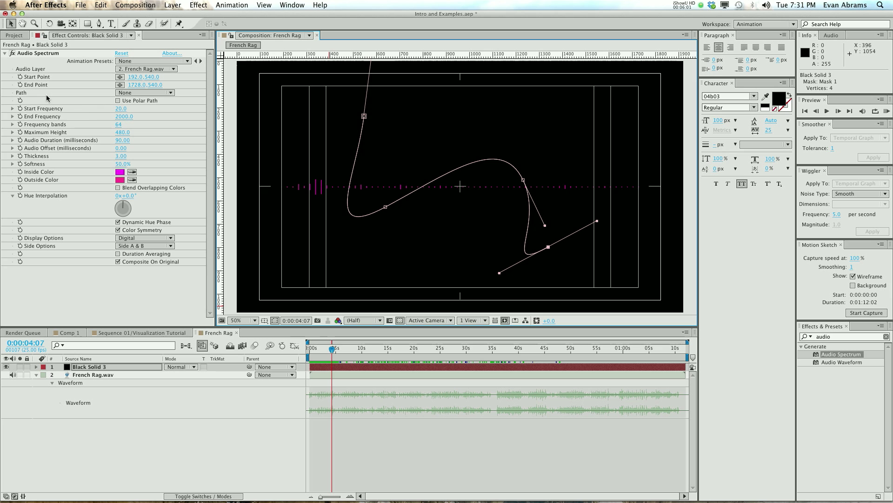
# Step: Set the Audio Spectrum path to Mask 1 and preview the spectrum along the curve up to 0:00:39:16
pyautogui.click(156, 92)
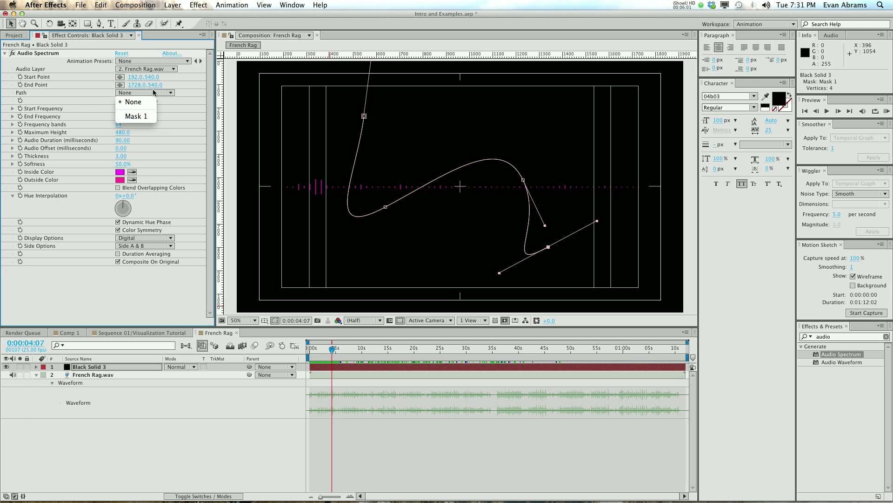
pyautogui.click(135, 116)
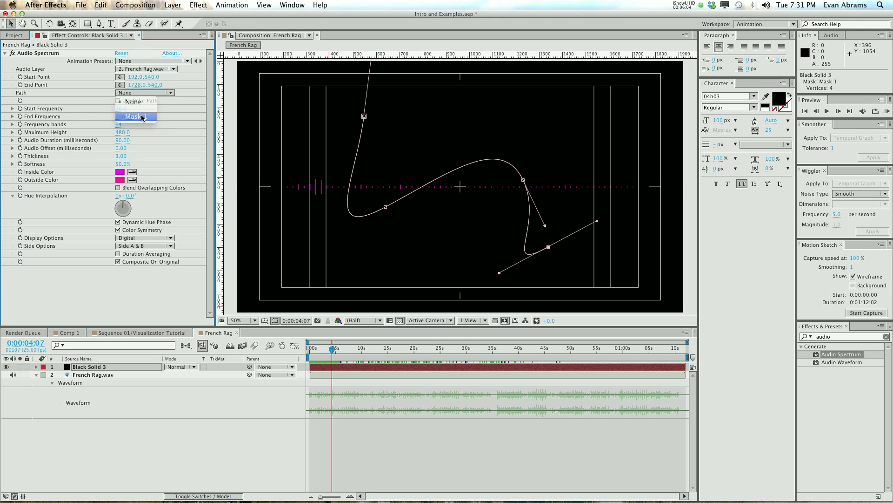
pyautogui.click(426, 409)
pyautogui.press('space')
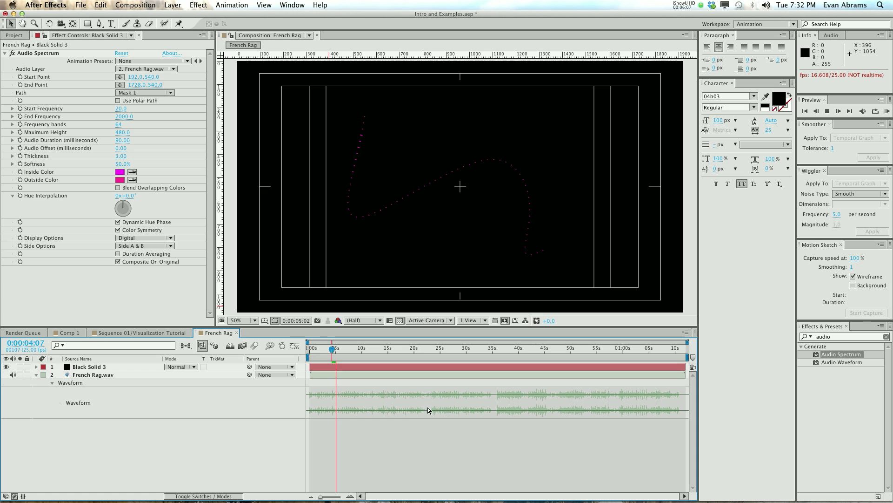
pyautogui.moveTo(379, 350); pyautogui.dragTo(516, 350)
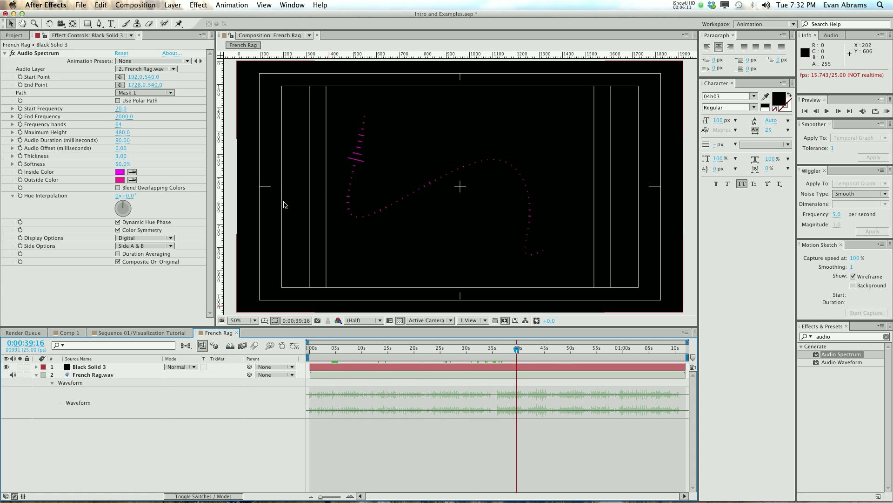
# Step: Undo the path assignment and the drawn mask, and turn on Use Polar Path for Audio Spectrum
pyautogui.press('super+z')
pyautogui.press('super+z')
pyautogui.press('super+z')
pyautogui.press('super+z')
pyautogui.press('super+z')
pyautogui.press('super+z')
pyautogui.press('super+z')
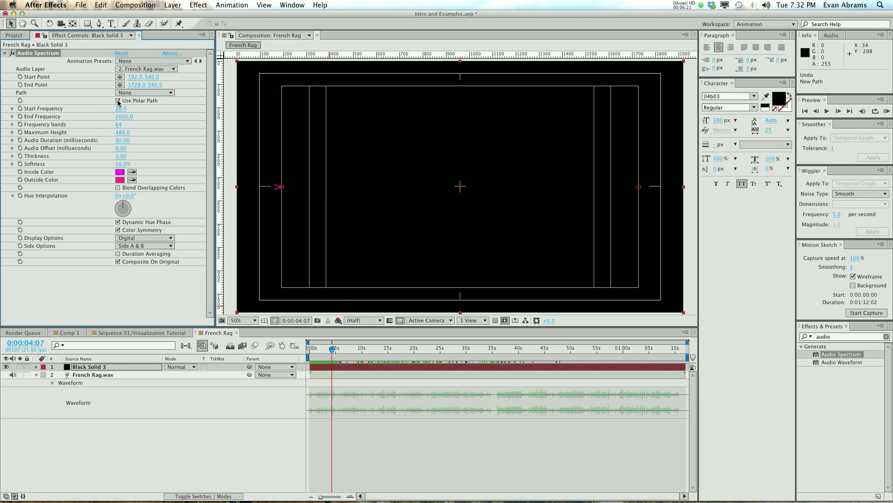
# Step: Try moving the polar spectrum's start point to 964, 540 and check the result at 0:00:55:05
pyautogui.moveTo(282, 187); pyautogui.dragTo(461, 187)
pyautogui.click(470, 349)
pyautogui.moveTo(470, 349); pyautogui.dragTo(603, 346)
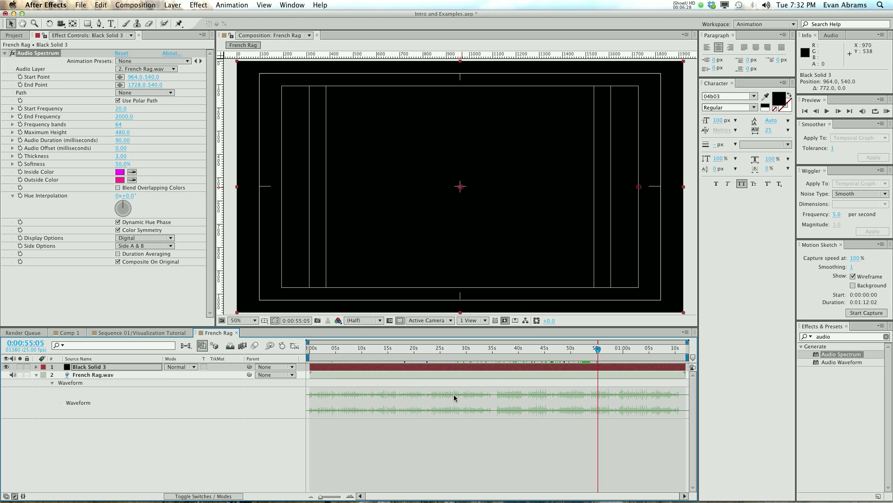
pyautogui.click(436, 420)
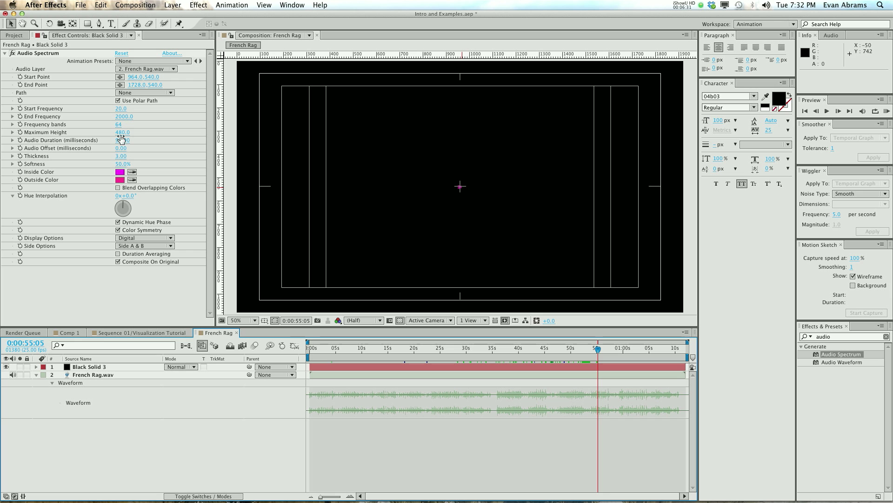
# Step: Try a Maximum Height of 16480 on the polar spectrum, preview it, and undo the polar path changes
pyautogui.moveTo(123, 134); pyautogui.dragTo(426, 279)
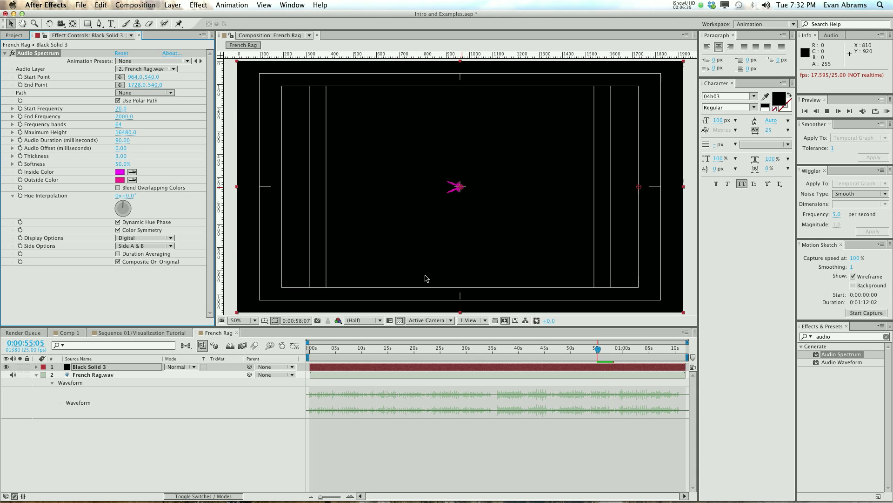
pyautogui.press('super+z')
pyautogui.press('super+z')
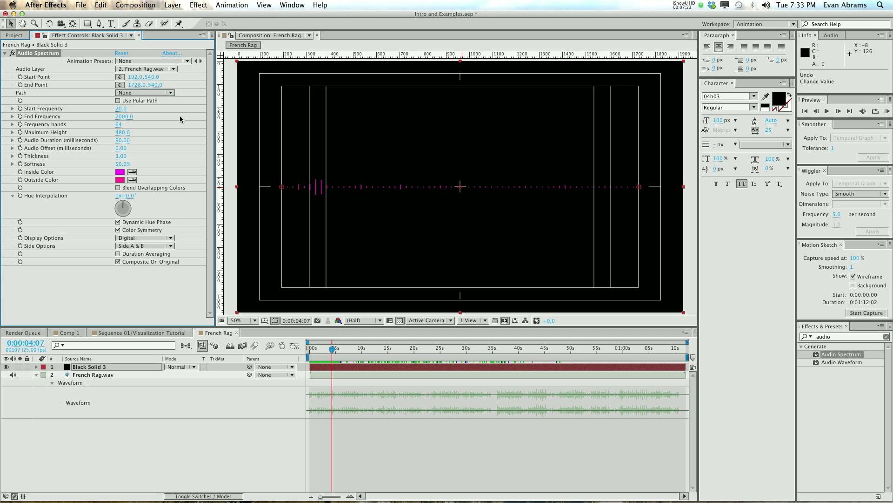
# Step: Examine the Audio Spectrum settings of the Spectrum layer in Sequence 01/Visualization Tutorial and return to the French Rag composition
pyautogui.click(120, 334)
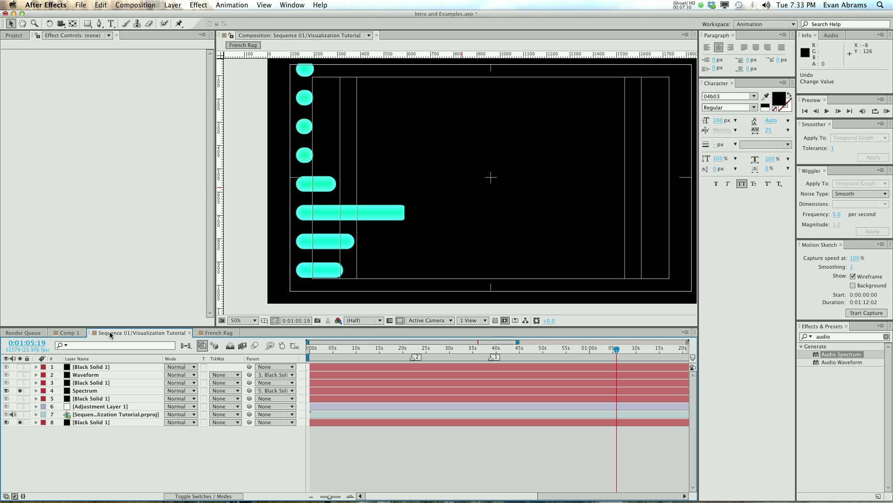
pyautogui.click(84, 391)
pyautogui.click(4, 53)
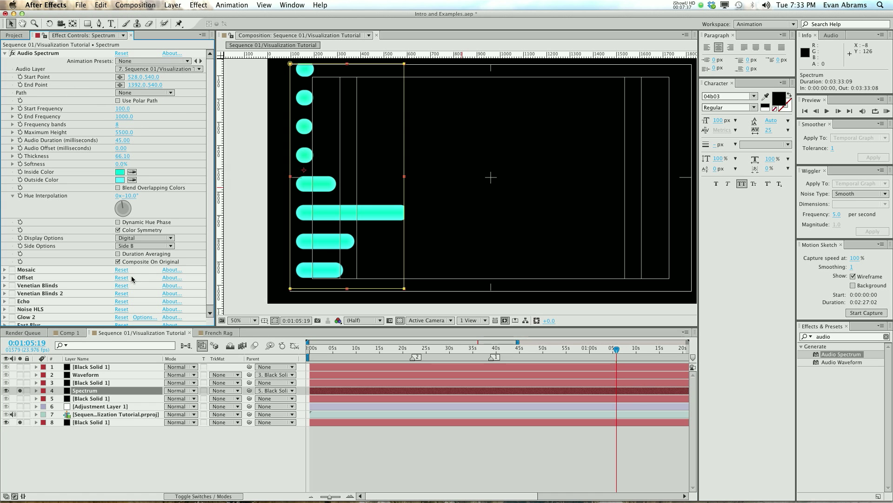
pyautogui.click(206, 332)
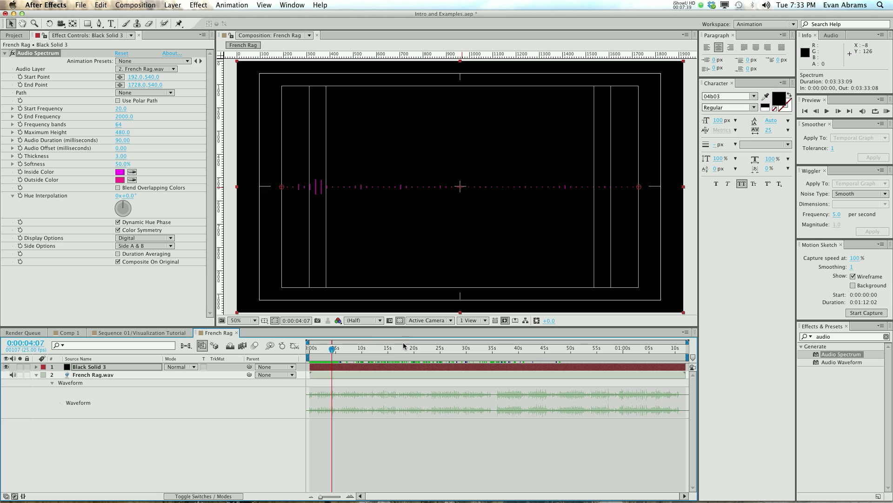
# Step: Set the End Frequency of Audio Spectrum to 1000 and check the spectrum at 0:00:56:21
pyautogui.moveTo(372, 353); pyautogui.dragTo(529, 347)
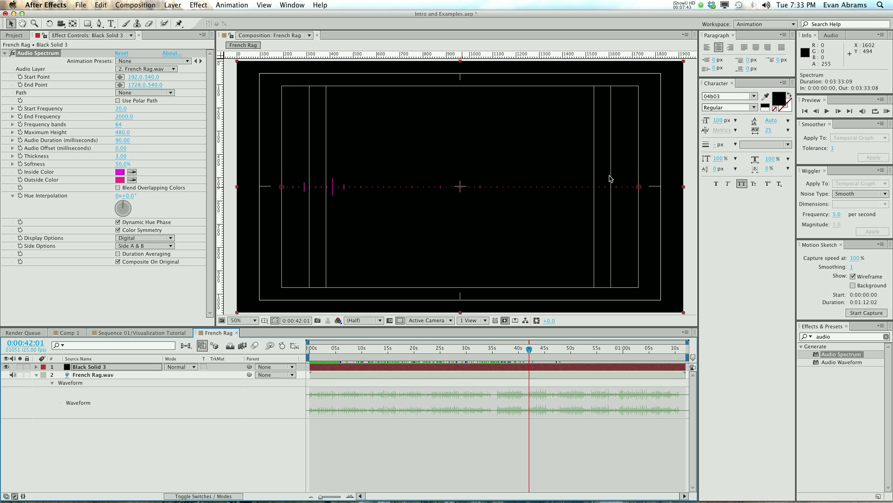
pyautogui.moveTo(565, 349); pyautogui.dragTo(453, 348)
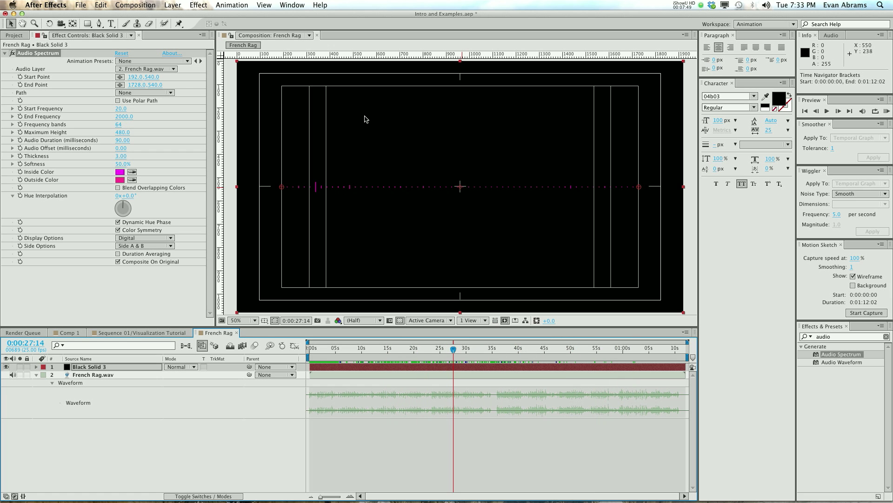
pyautogui.click(126, 117)
pyautogui.write('10')
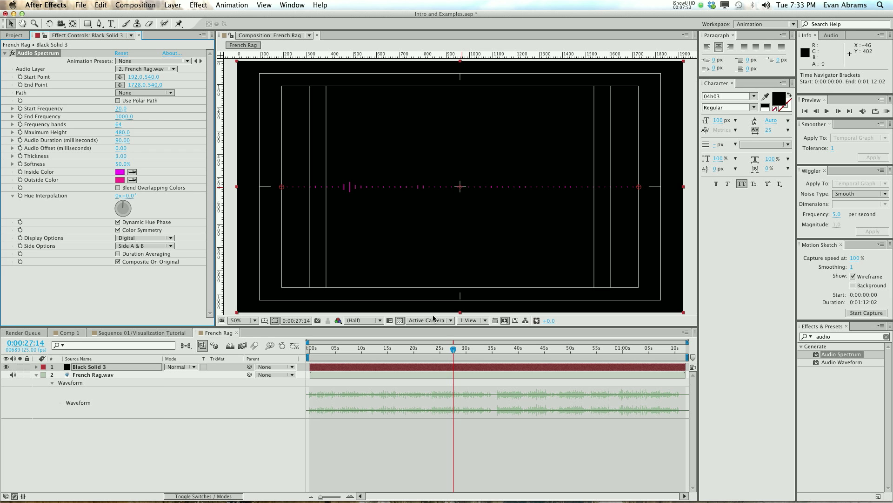
pyautogui.moveTo(453, 348); pyautogui.dragTo(606, 335)
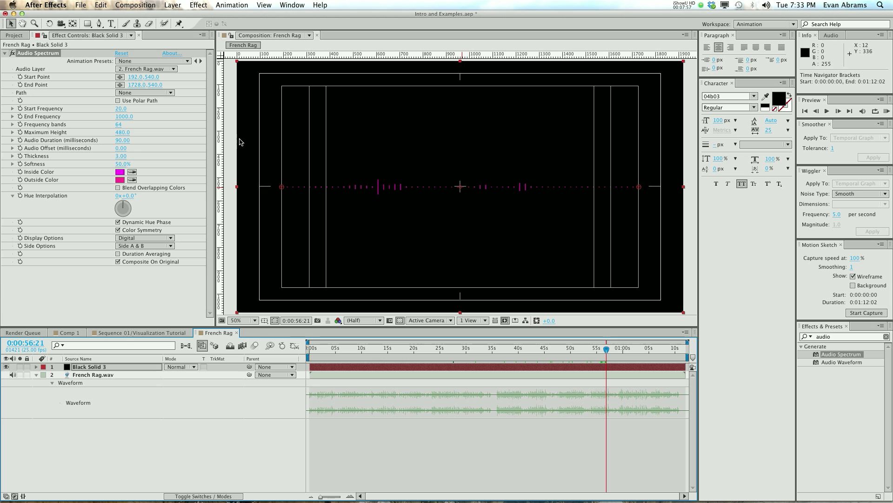
# Step: Set the Start Frequency of Audio Spectrum to 100 and check the spectrum between 0:00:55:08 and 0:00:43:12
pyautogui.click(120, 108)
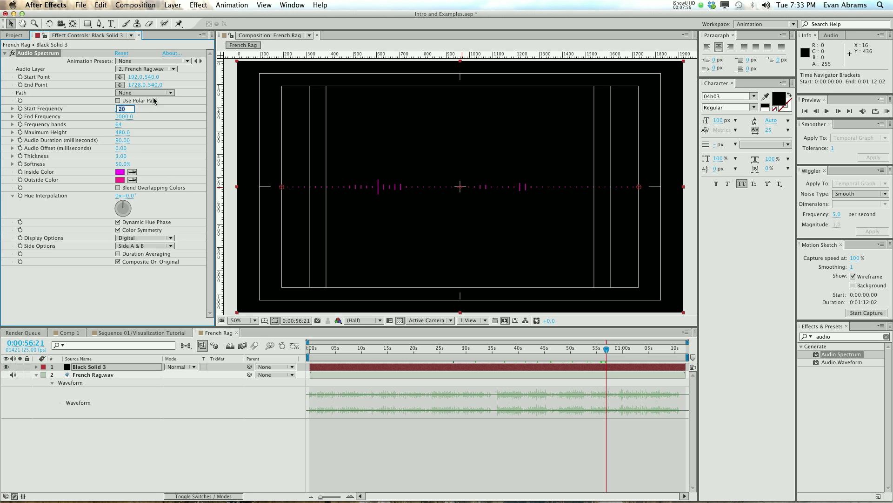
pyautogui.press('Return')
pyautogui.moveTo(424, 348); pyautogui.dragTo(599, 349)
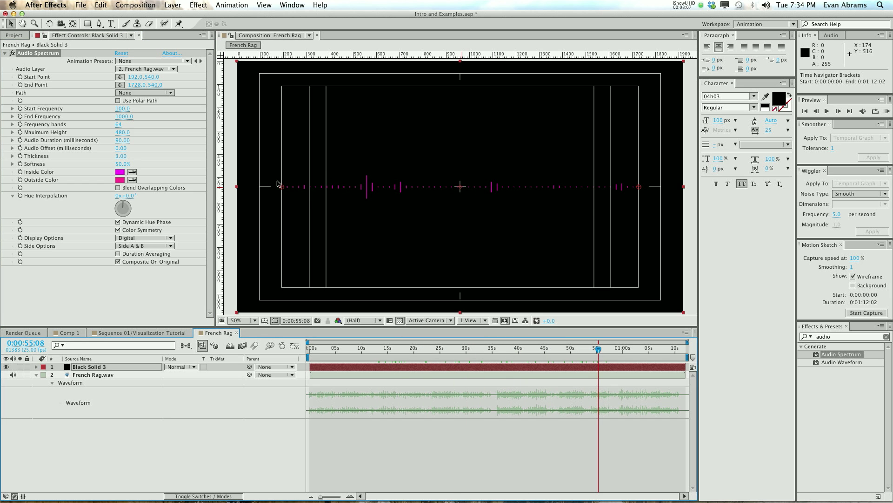
pyautogui.moveTo(599, 348); pyautogui.dragTo(537, 348)
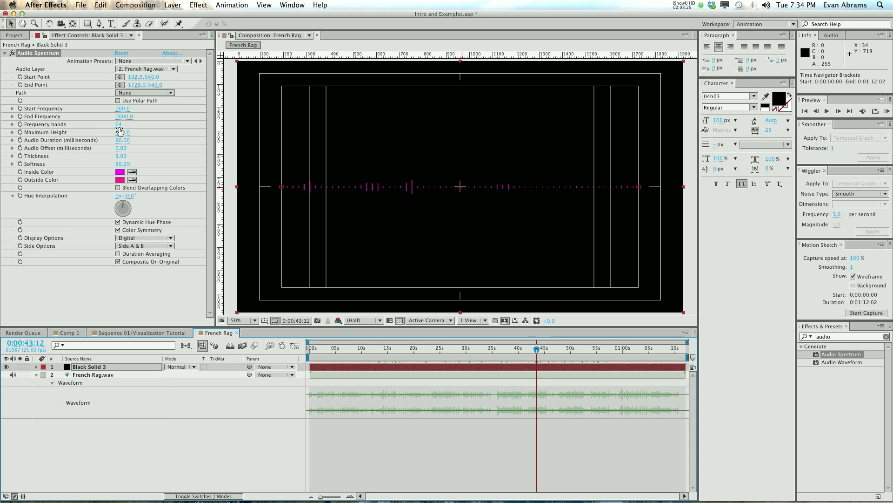
# Step: Consult the Spectrum layer in Sequence 01/Visualization Tutorial, set the French Rag spectrum's Frequency bands to 8, and check it at 0:00:20:02
pyautogui.click(129, 333)
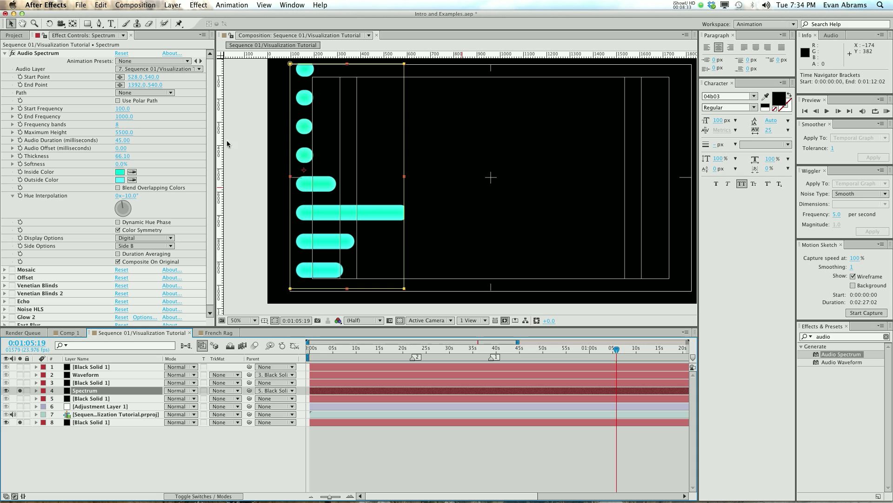
pyautogui.click(219, 333)
pyautogui.click(123, 124)
pyautogui.write('8')
pyautogui.press('Return')
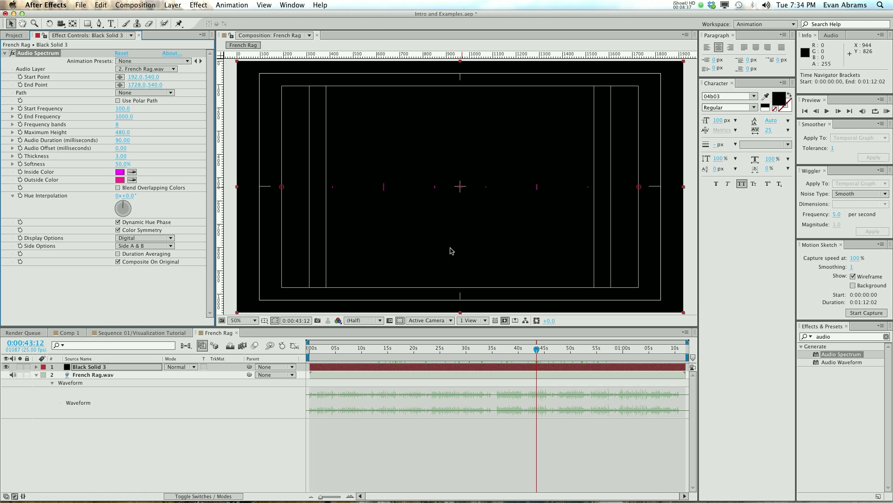
pyautogui.moveTo(513, 348); pyautogui.dragTo(414, 349)
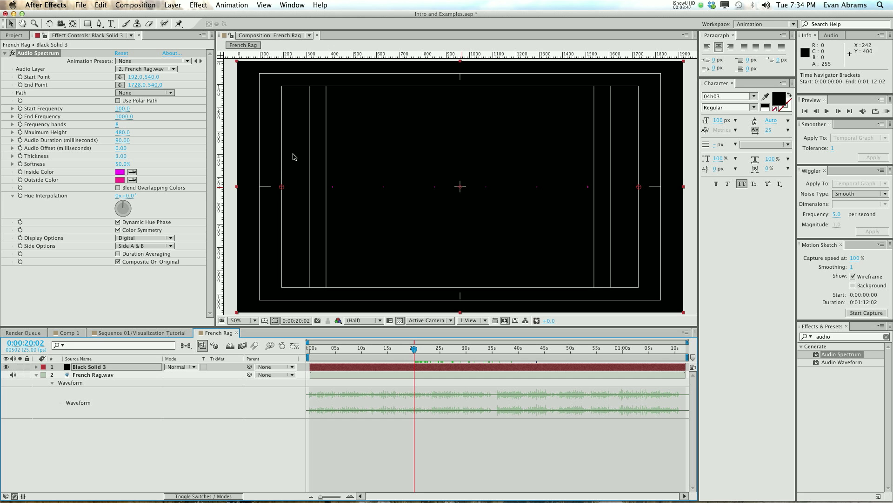
# Step: Try Maximum Height values of 7340 and 5890 for Audio Spectrum, checking the bars at 0:00:59:20
pyautogui.moveTo(123, 136); pyautogui.dragTo(164, 131)
pyautogui.moveTo(278, 123); pyautogui.dragTo(52, 141)
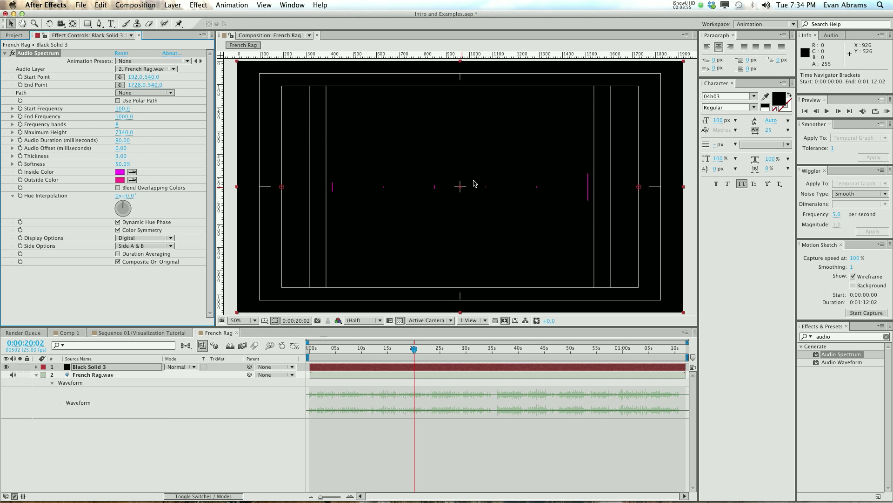
pyautogui.moveTo(487, 349); pyautogui.dragTo(622, 349)
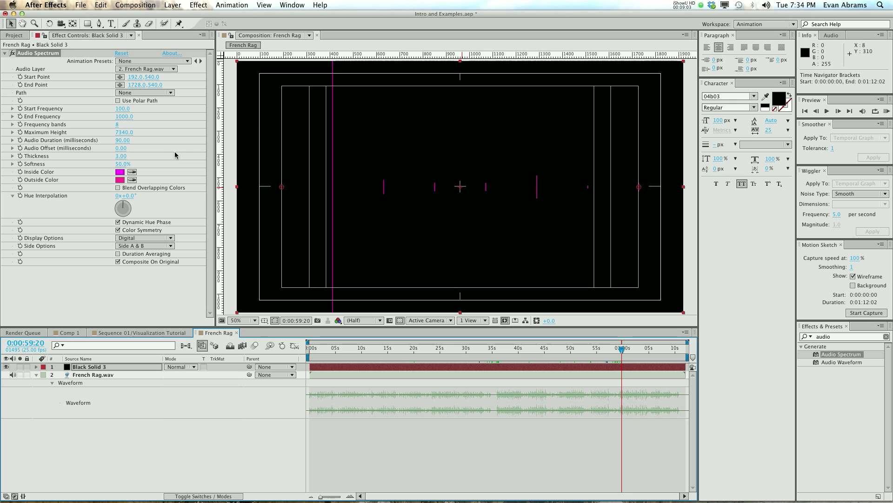
pyautogui.moveTo(120, 134); pyautogui.dragTo(111, 136)
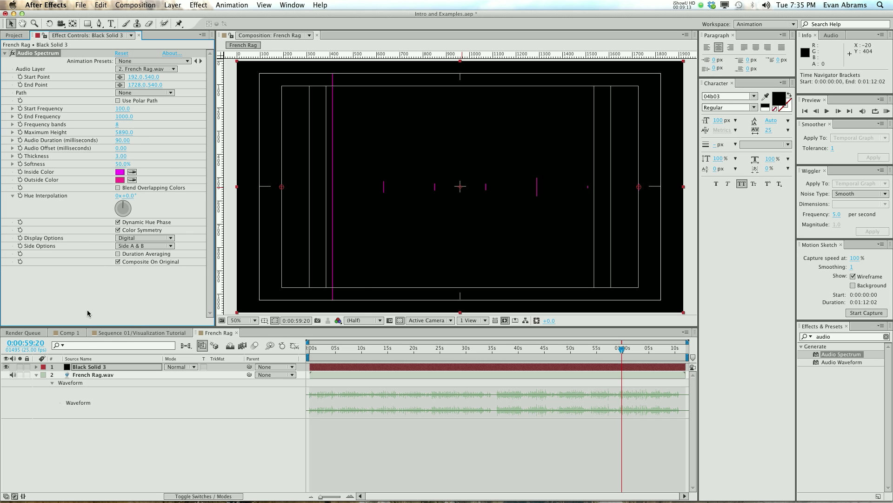
# Step: Consult the Spectrum layer in Sequence 01/Visualization Tutorial, set the French Rag spectrum's Maximum Height to 5500, and check it at 0:00:37:13
pyautogui.click(118, 333)
pyautogui.click(123, 132)
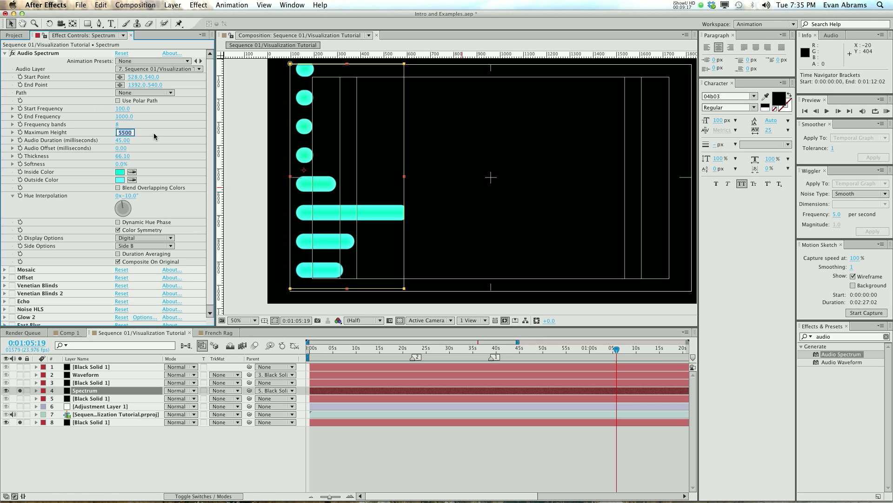
pyautogui.click(209, 333)
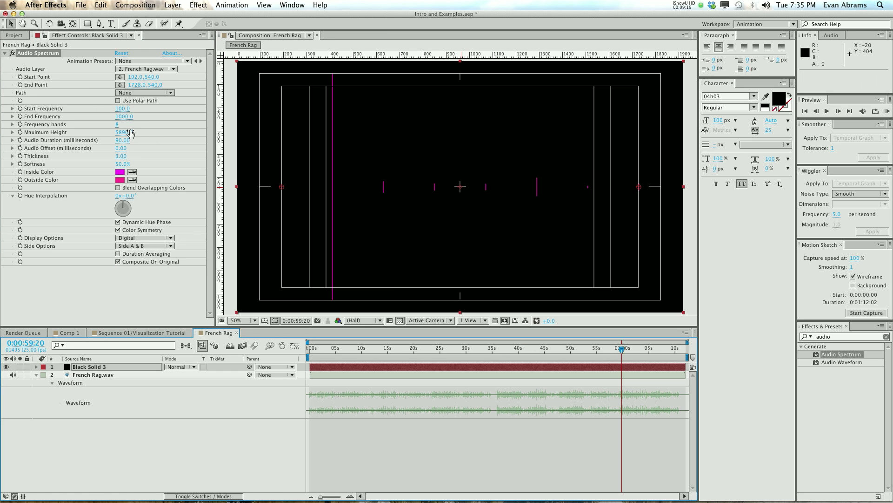
pyautogui.press('Return')
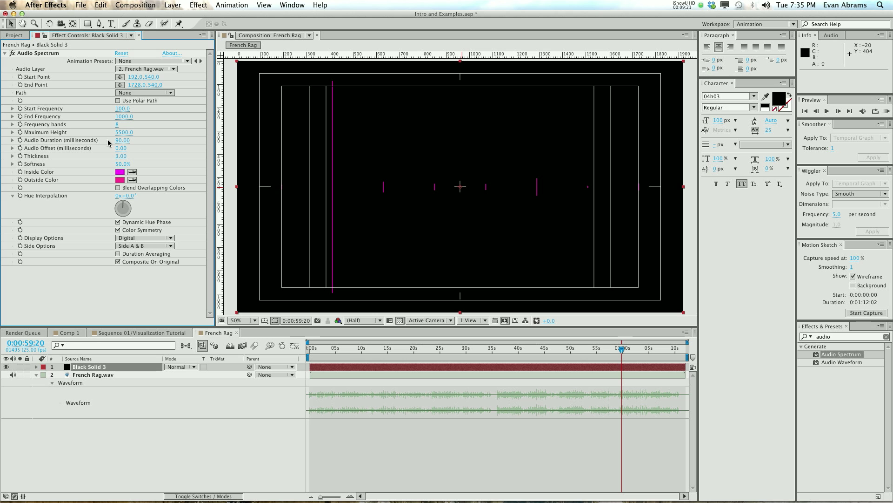
pyautogui.moveTo(416, 349); pyautogui.dragTo(506, 350)
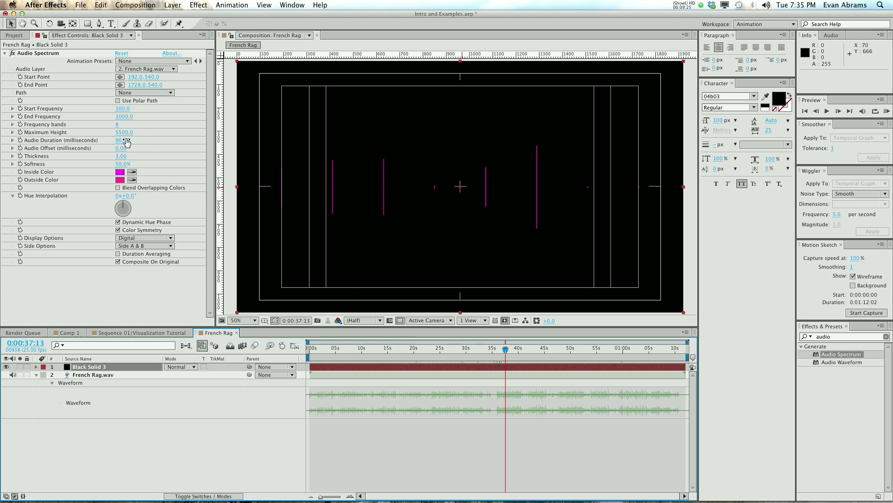
# Step: Examine the frame spacing of the French Rag.wav waveform around 0:00:37:13 and the French Rag composition's frame rate
pyautogui.click(121, 140)
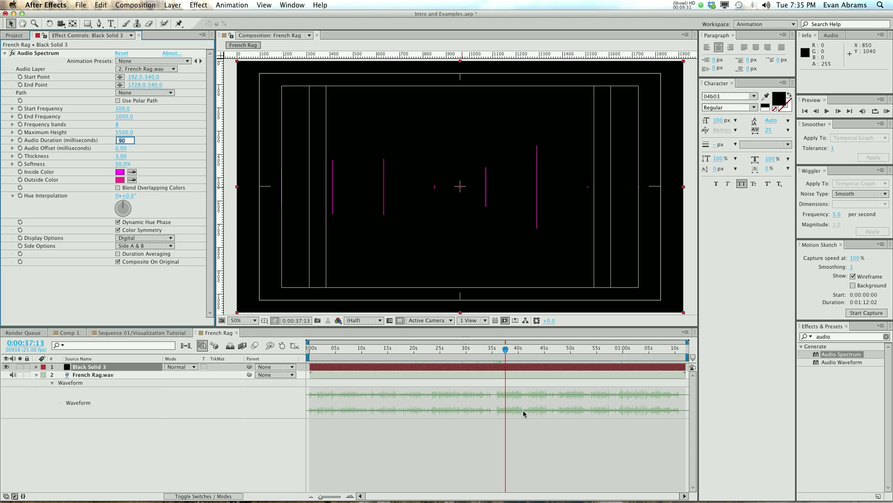
pyautogui.scroll(10, 524, 412)
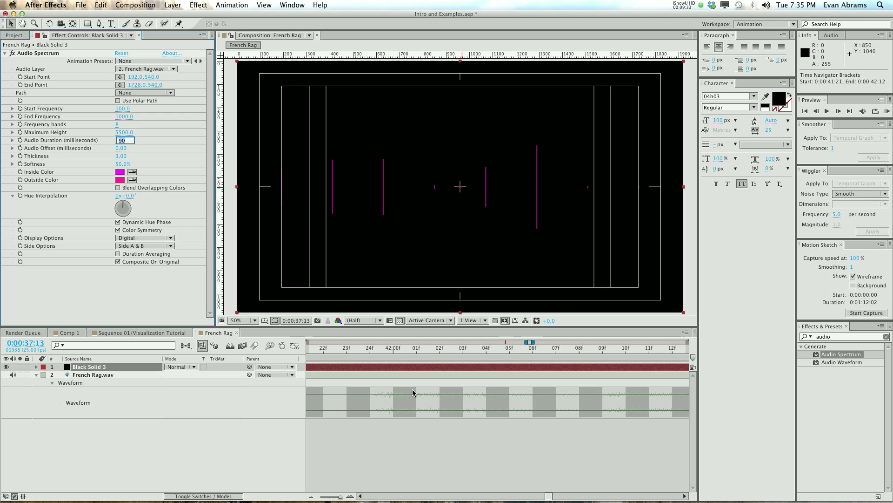
pyautogui.moveTo(552, 497); pyautogui.dragTo(529, 498)
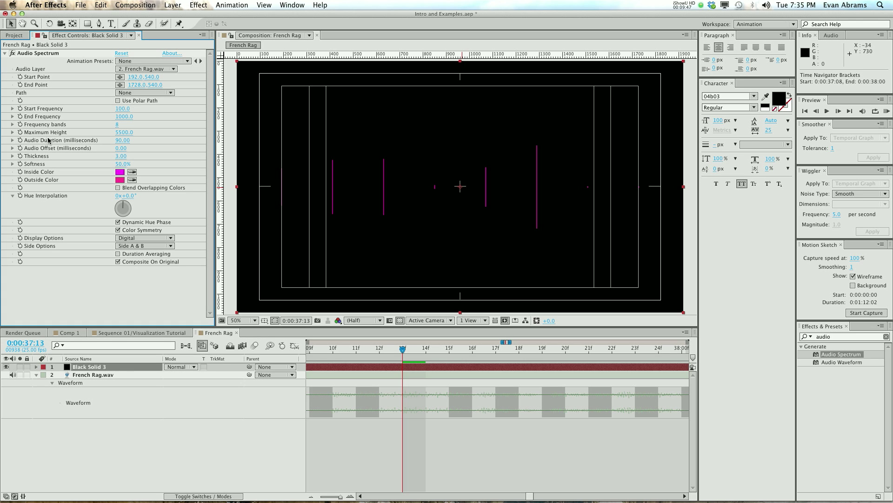
pyautogui.click(122, 140)
pyautogui.click(686, 332)
pyautogui.click(719, 365)
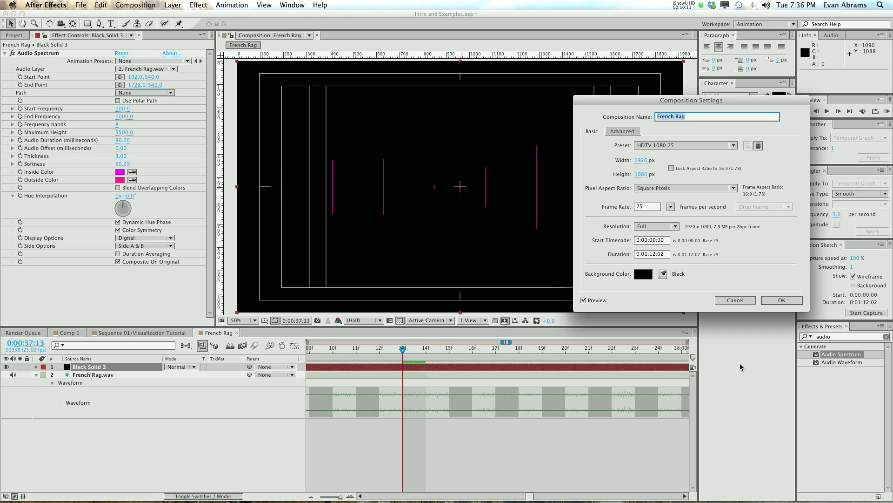
pyautogui.click(735, 300)
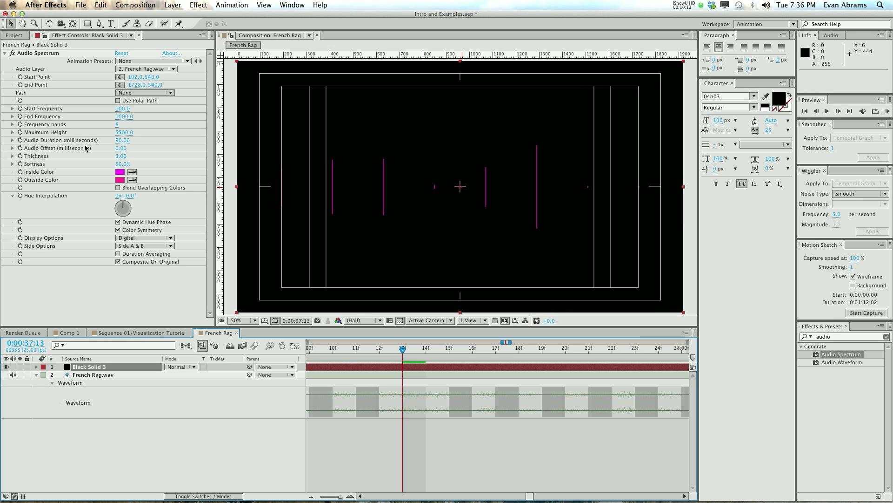
# Step: Set the Audio Duration of Audio Spectrum to 40 milliseconds and preview the spectrum from 0:00:37:12
pyautogui.click(125, 141)
pyautogui.write('40')
pyautogui.press('Return')
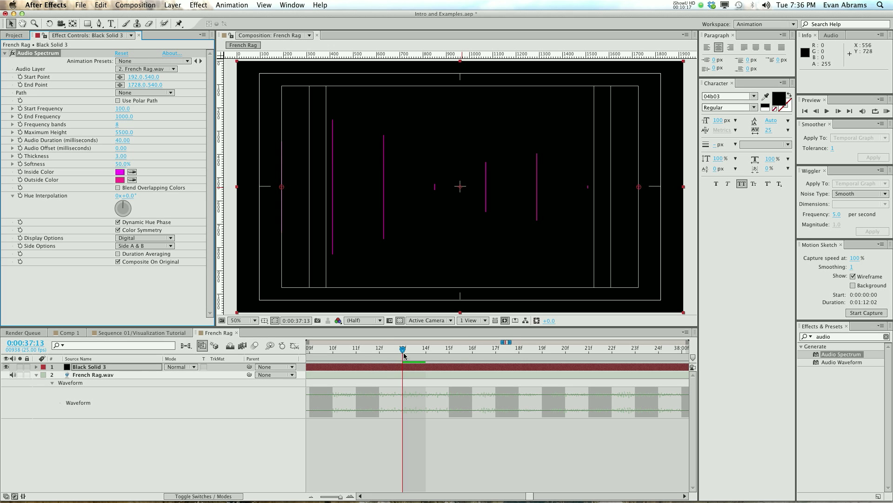
pyautogui.moveTo(404, 353); pyautogui.dragTo(386, 362)
pyautogui.press('space')
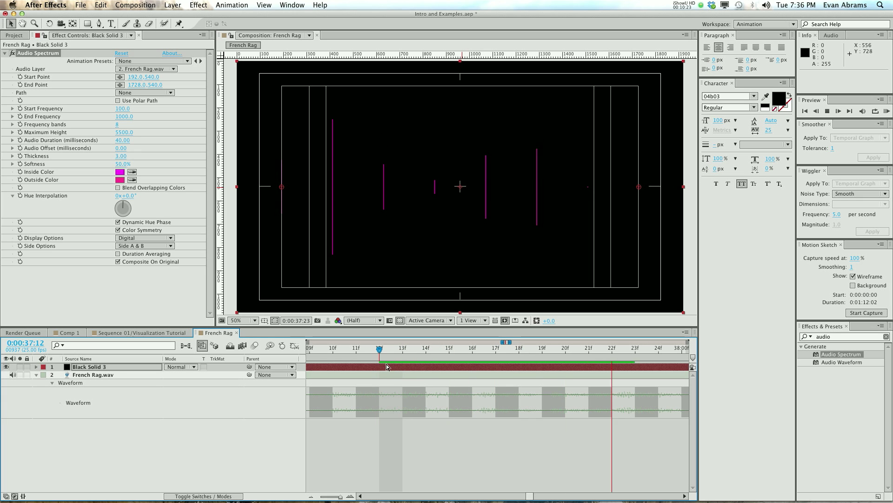
pyautogui.press('space')
# Step: Re-enter 40 milliseconds as the Audio Duration and move the current time to 0:00:37:17
pyautogui.click(123, 140)
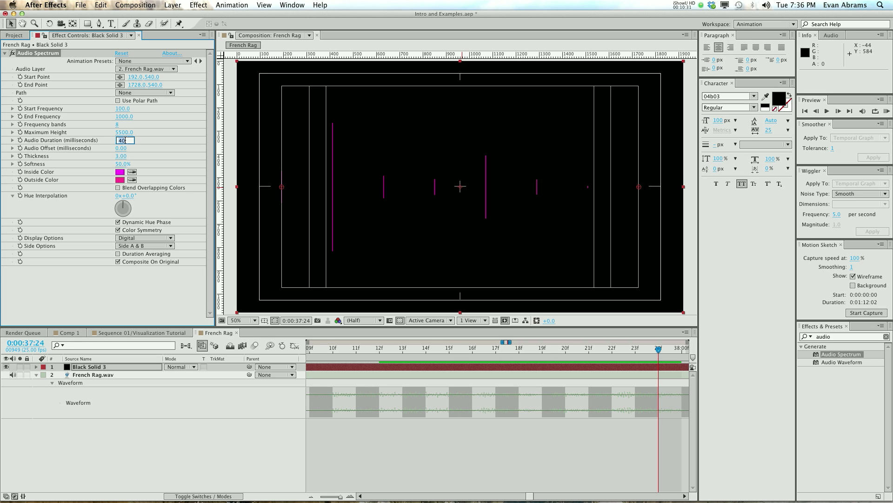
pyautogui.write('40')
pyautogui.press('Return')
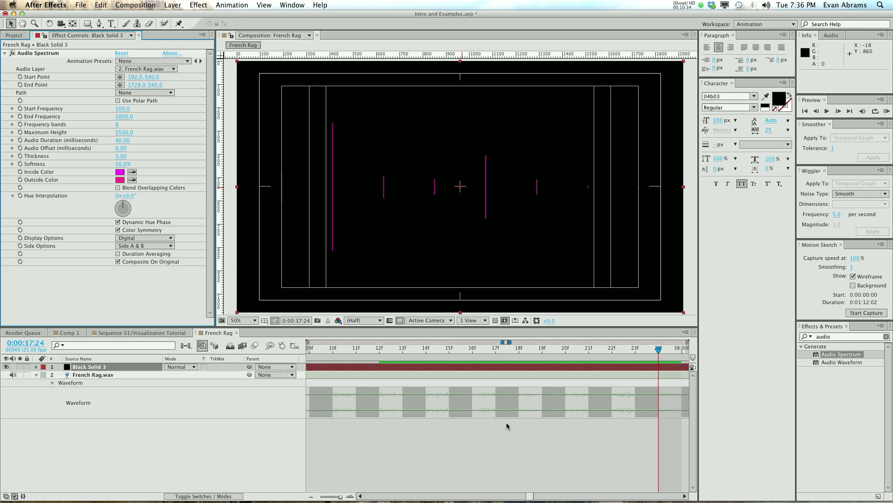
pyautogui.click(498, 350)
pyautogui.moveTo(491, 354)
pyautogui.mouseDown()
pyautogui.moveTo(478, 356)
pyautogui.moveTo(493, 355)
pyautogui.mouseUp()
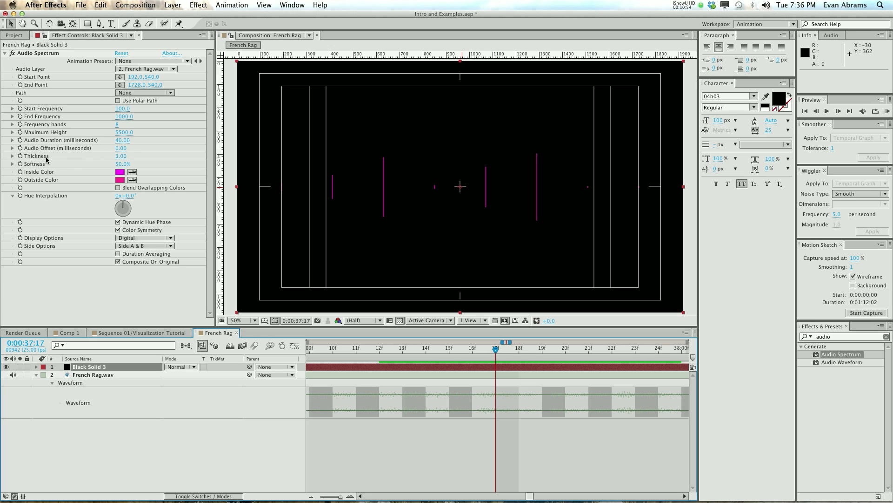
# Step: Match the Spectrum layer of Sequence 01/Visualization Tutorial by setting the French Rag spectrum's Thickness to 66.1 and Softness to 0%
pyautogui.moveTo(126, 159); pyautogui.dragTo(162, 157)
pyautogui.click(111, 333)
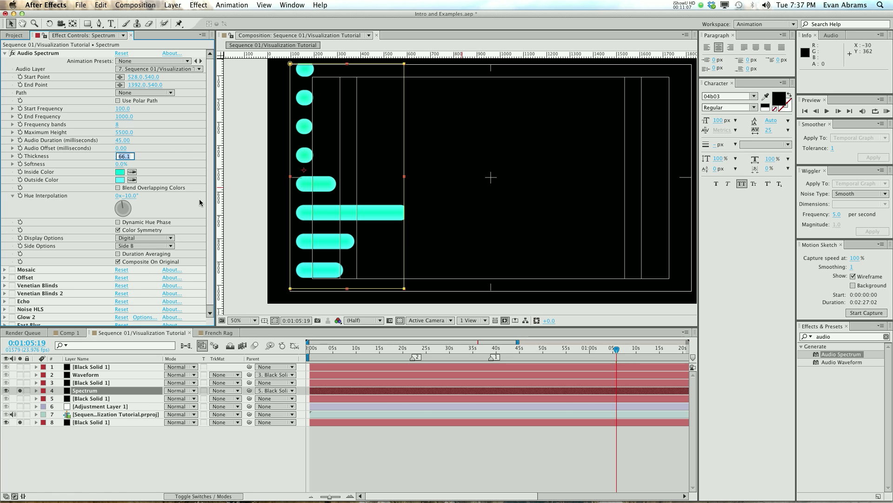
pyautogui.click(198, 334)
pyautogui.click(124, 156)
pyautogui.write('66.1')
pyautogui.press('Tab')
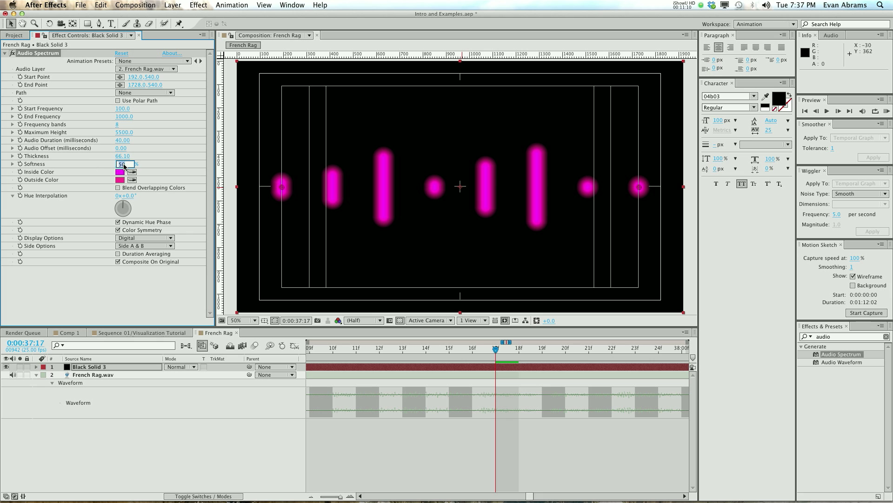
pyautogui.press('Return')
# Step: Set the Inside Color of Audio Spectrum to pure red, FF0000
pyautogui.click(121, 172)
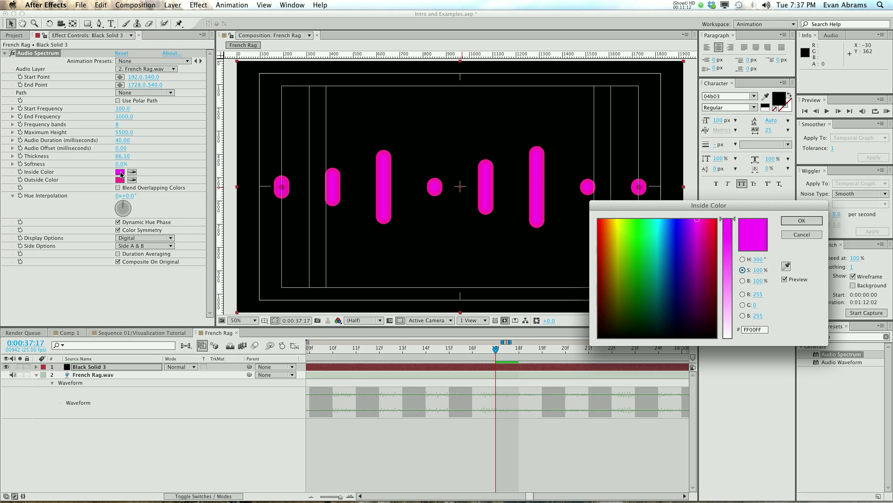
pyautogui.moveTo(695, 236); pyautogui.dragTo(716, 219)
pyautogui.click(802, 221)
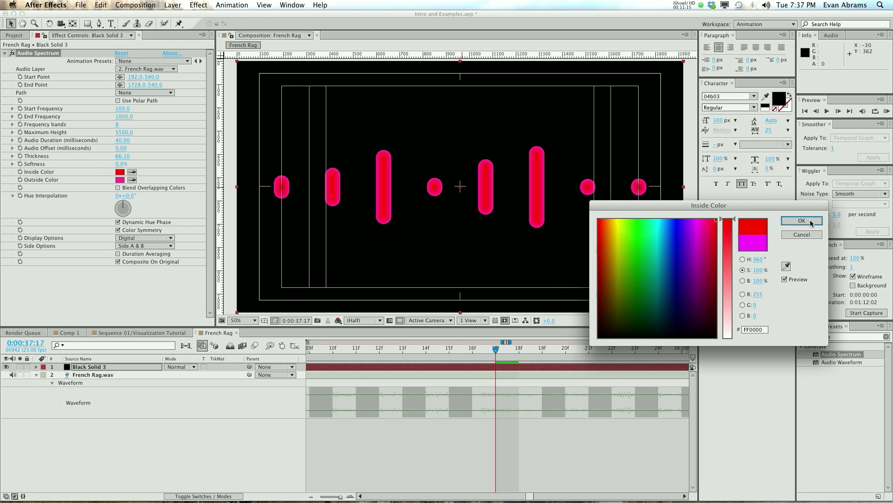
# Step: Set the Outside Color of Audio Spectrum to a lighter red, FF3F3F
pyautogui.click(122, 180)
pyautogui.moveTo(694, 252); pyautogui.dragTo(732, 219)
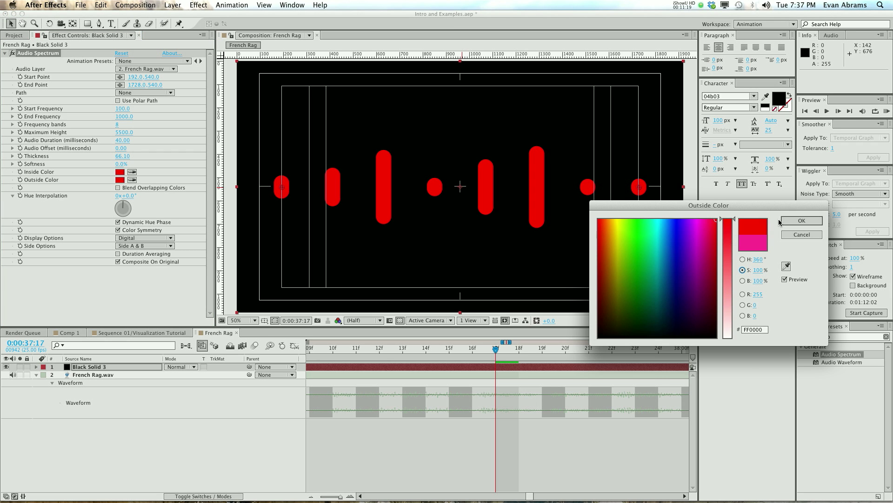
pyautogui.click(783, 222)
pyautogui.click(122, 180)
pyautogui.moveTo(731, 220); pyautogui.dragTo(731, 248)
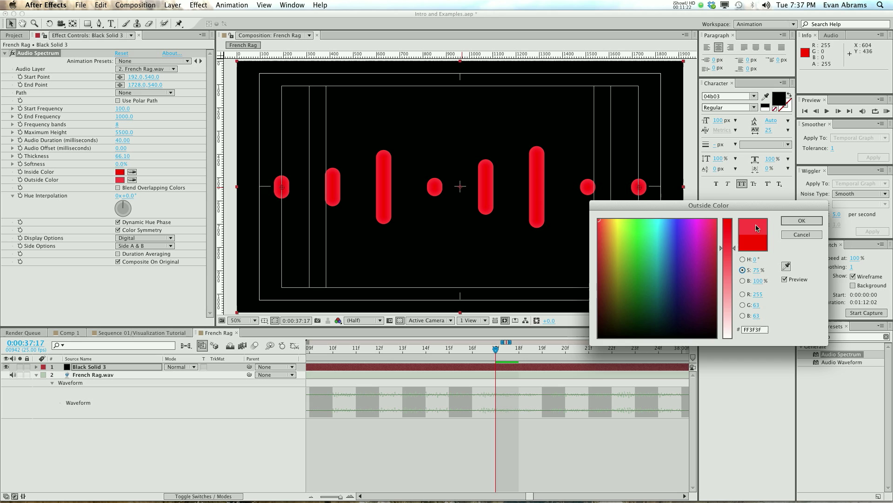
pyautogui.click(792, 219)
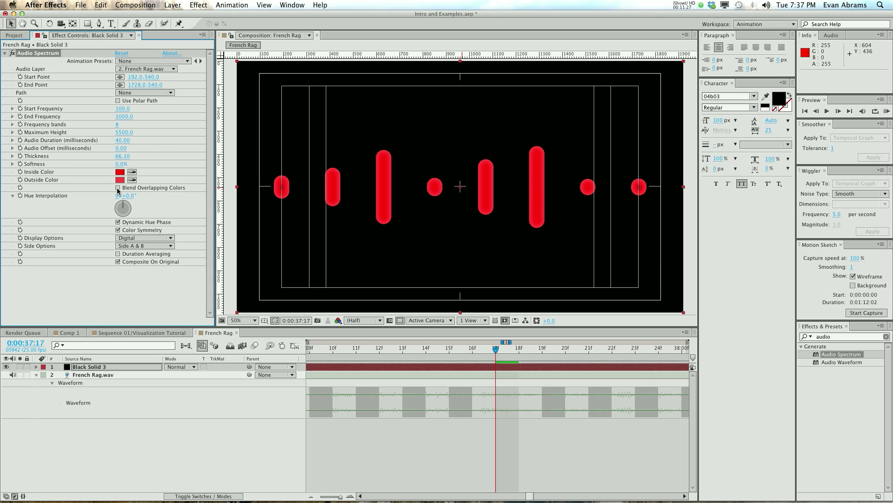
# Step: Try a Hue Interpolation of 81° and preview the bar colors from 0:00:37:17 to 0:00:38:17
pyautogui.moveTo(131, 195); pyautogui.dragTo(173, 200)
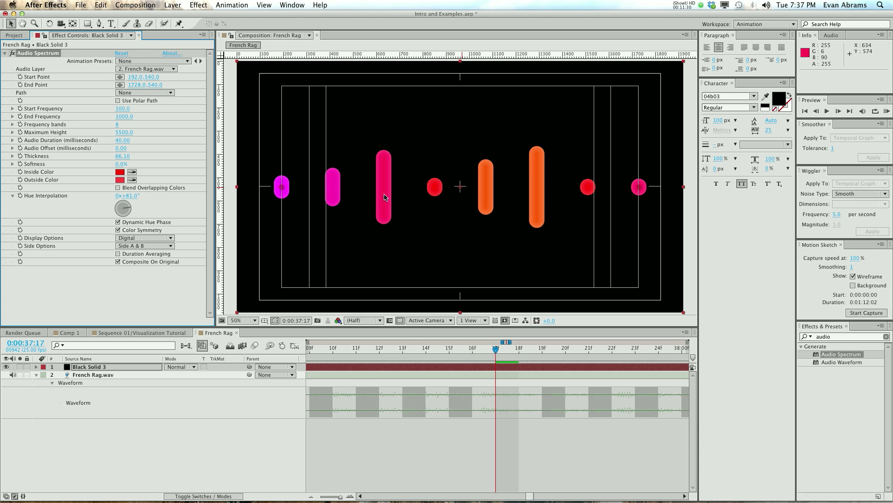
pyautogui.press('space')
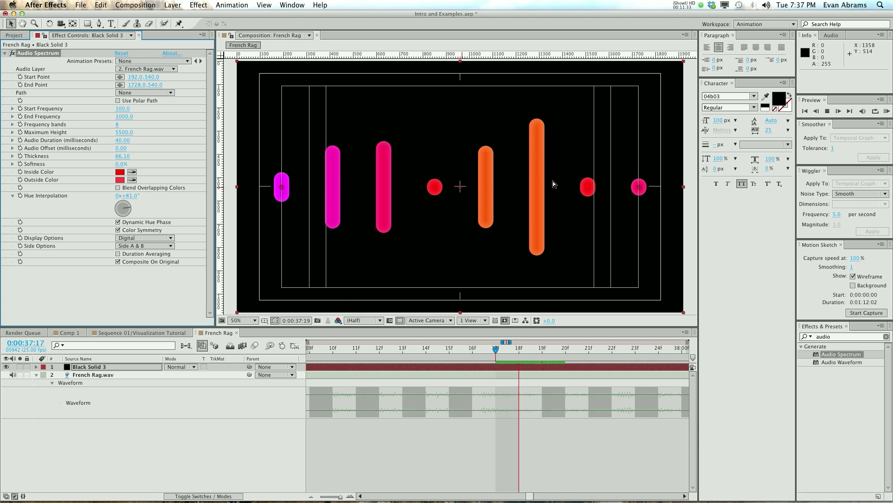
pyautogui.press('space')
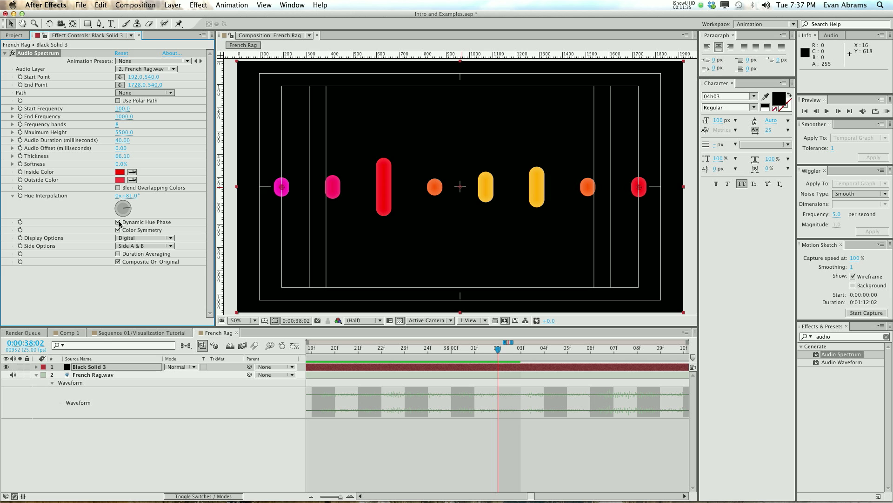
pyautogui.press('space')
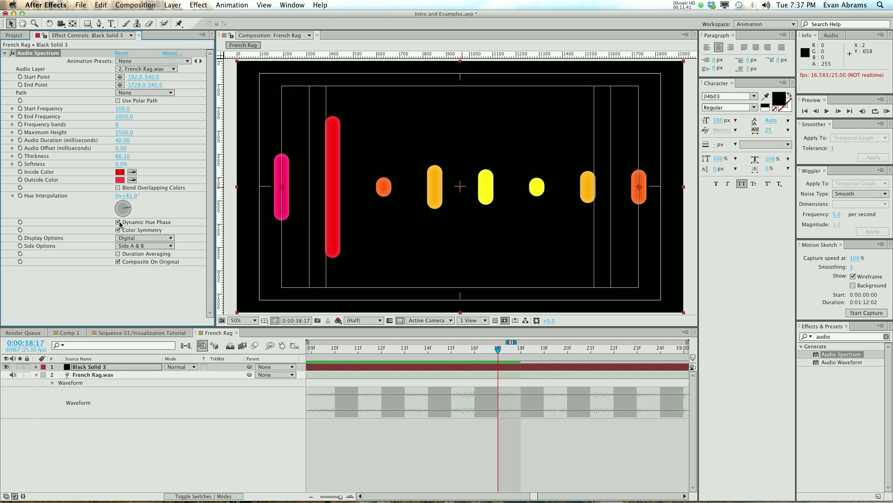
# Step: Turn off Dynamic Hue Phase and Color Symmetry for Audio Spectrum
pyautogui.click(117, 222)
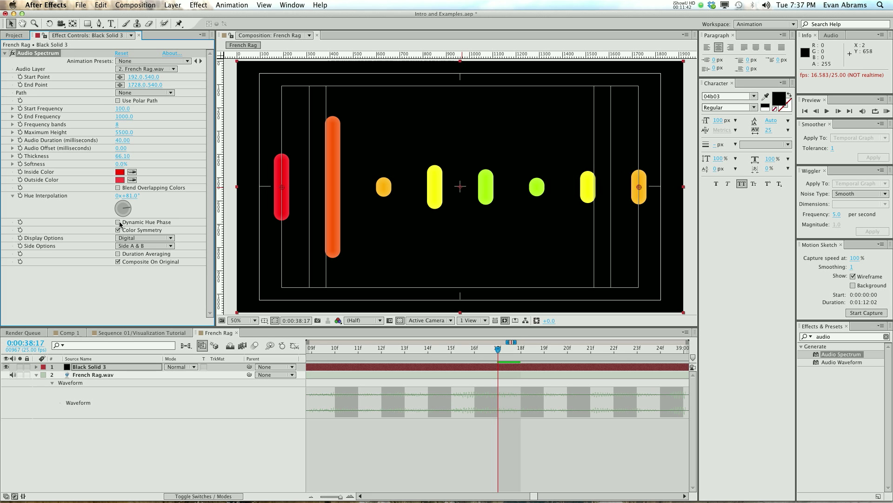
pyautogui.moveTo(523, 348); pyautogui.dragTo(490, 354)
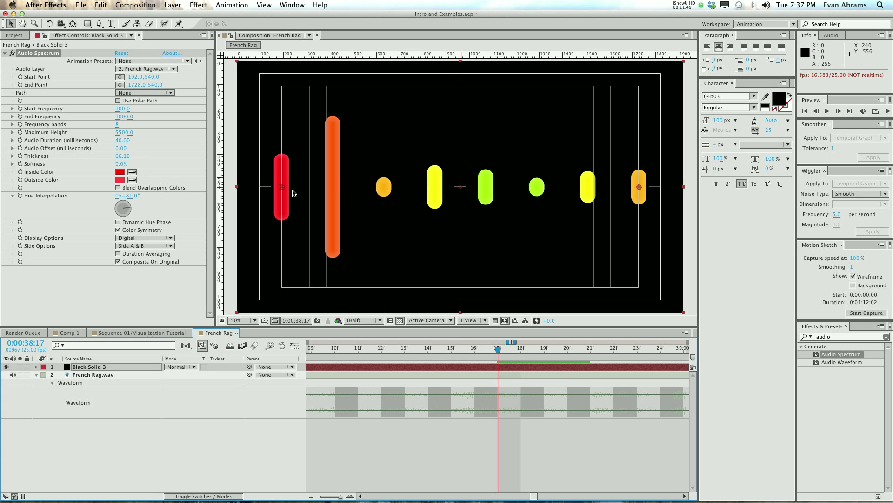
pyautogui.click(118, 230)
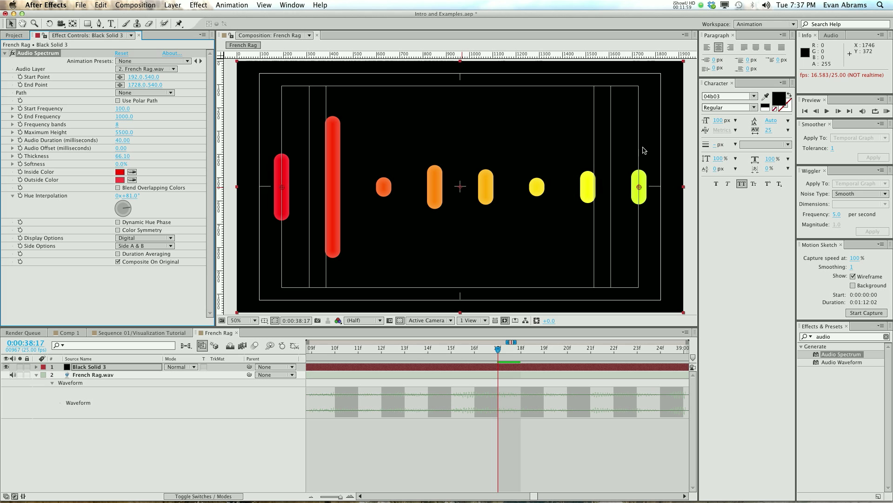
# Step: Set the Hue Interpolation of Audio Spectrum to 60°
pyautogui.click(130, 197)
pyautogui.write('60')
pyautogui.press('Return')
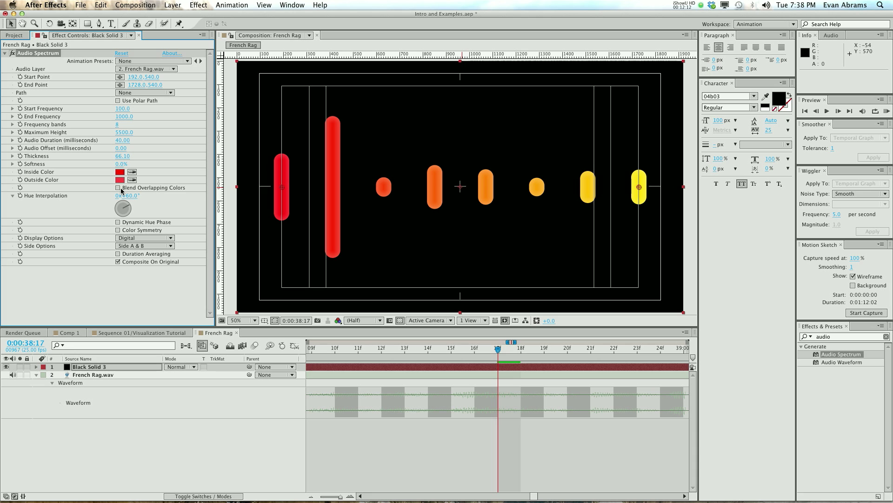
# Step: Switch the Audio Spectrum display to Analog lines and preview it from 0:00:38:17
pyautogui.click(129, 241)
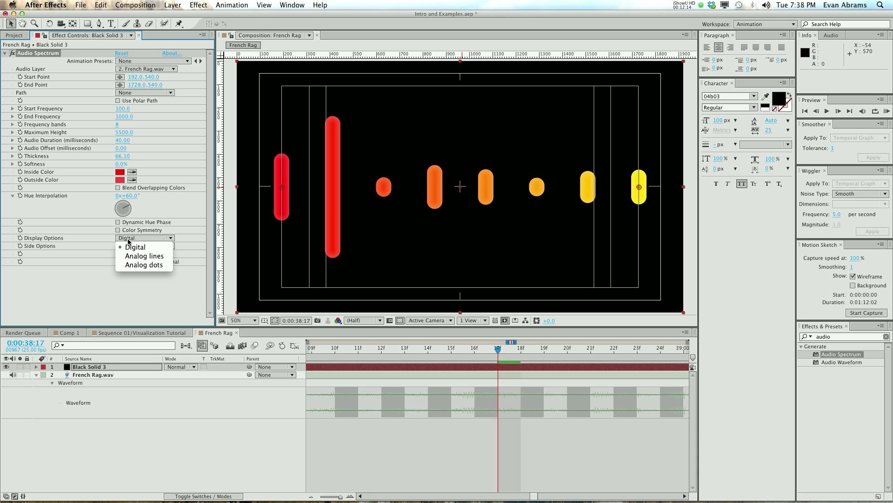
pyautogui.click(145, 256)
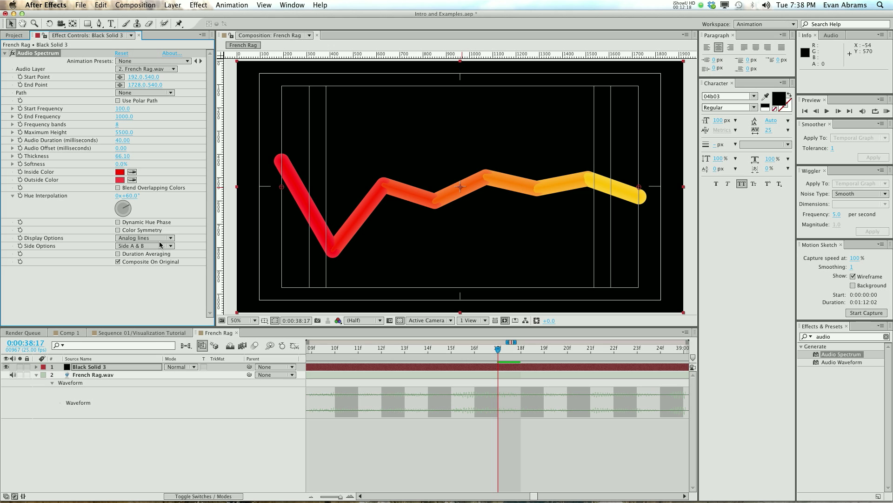
pyautogui.press('space')
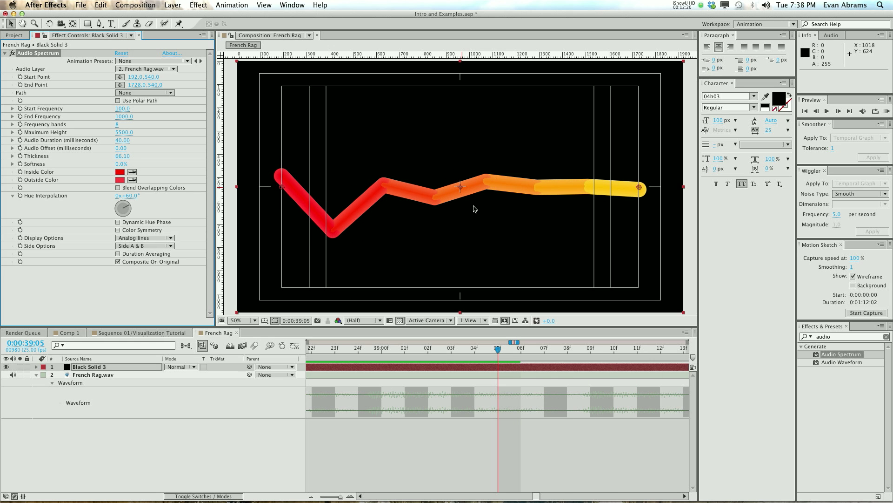
# Step: Try blending the overlapping colors, then Analog dots as Audio Spectrum's display, and check the frame at 0:00:39:07
pyautogui.click(117, 188)
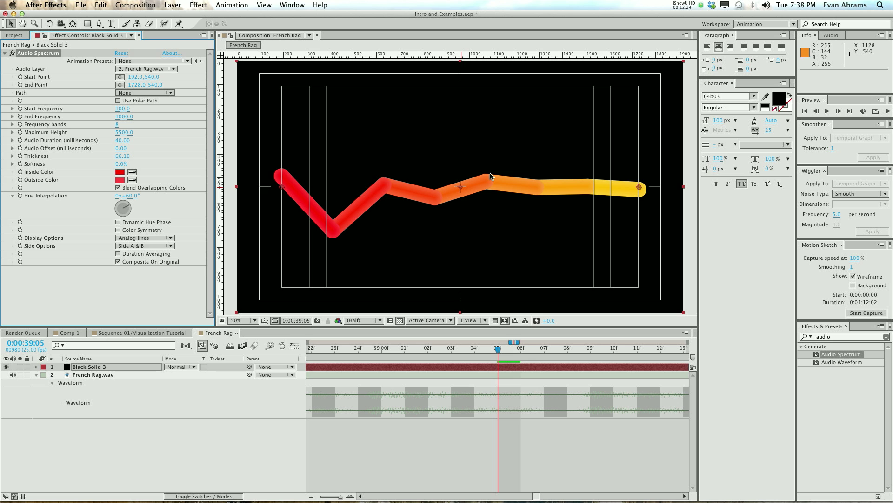
pyautogui.click(142, 238)
pyautogui.click(138, 266)
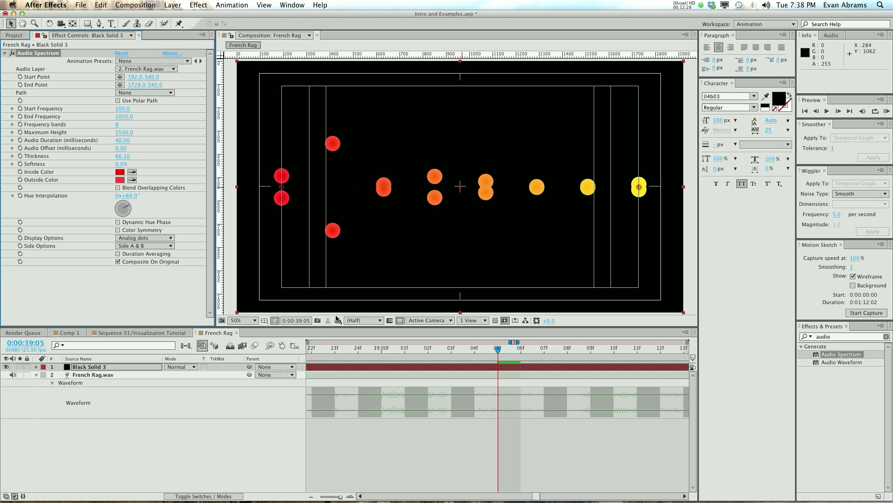
pyautogui.click(544, 349)
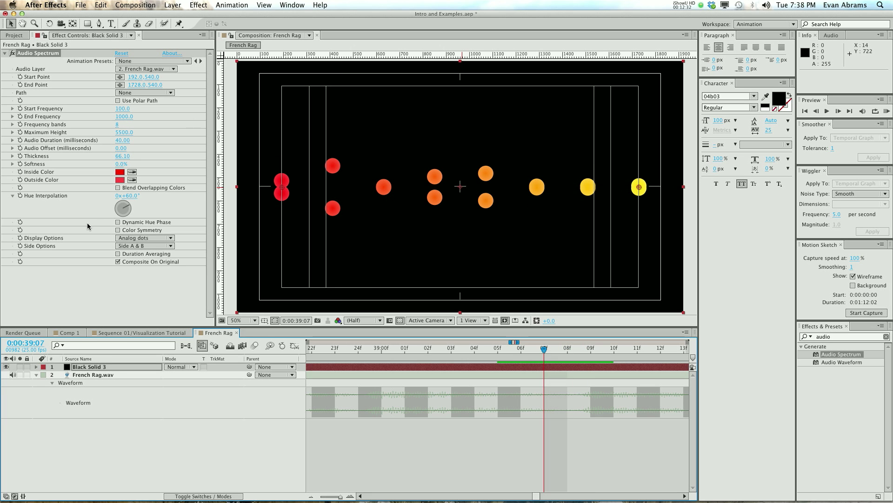
# Step: Set Audio Spectrum's Side Options to Side A and its Display Options to Digital
pyautogui.click(130, 246)
pyautogui.click(129, 255)
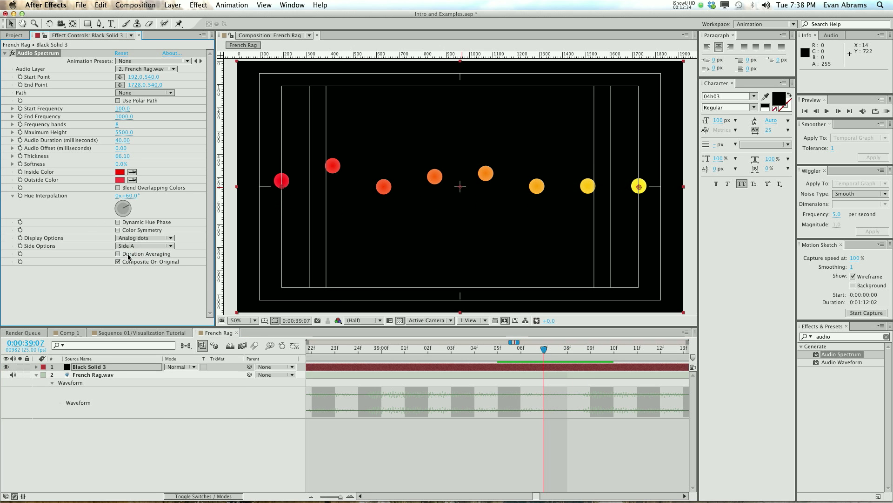
pyautogui.click(126, 240)
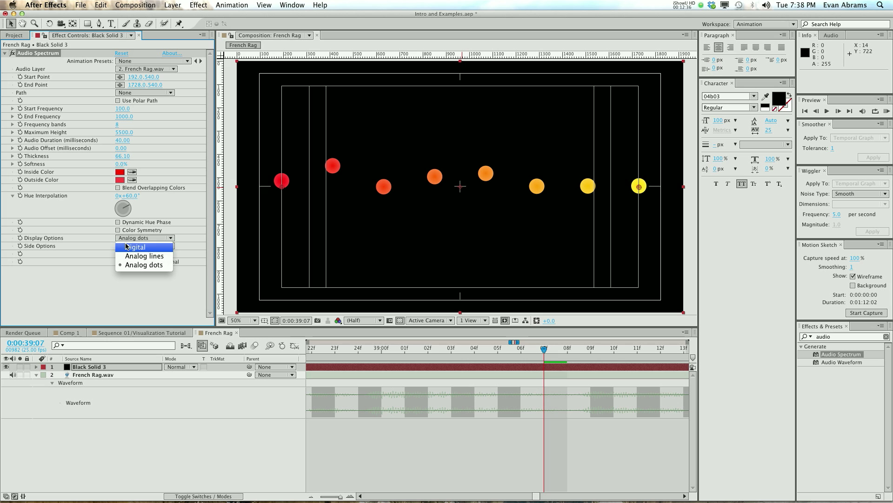
pyautogui.click(131, 245)
# Step: Preview the one-sided bars from 0:00:39:07, go back to 0:00:39:13 and show a longer time span in the timeline
pyautogui.press('space')
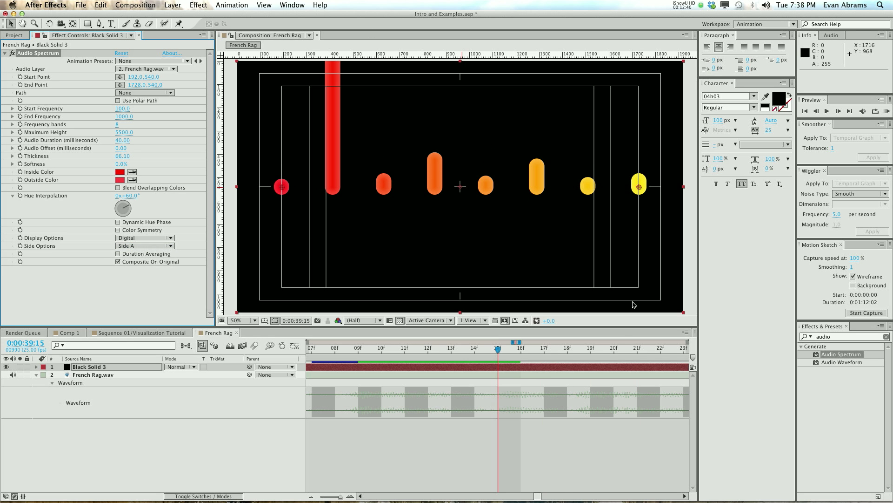
pyautogui.click(458, 356)
pyautogui.moveTo(457, 354)
pyautogui.mouseDown()
pyautogui.moveTo(402, 358)
pyautogui.moveTo(459, 358)
pyautogui.mouseUp()
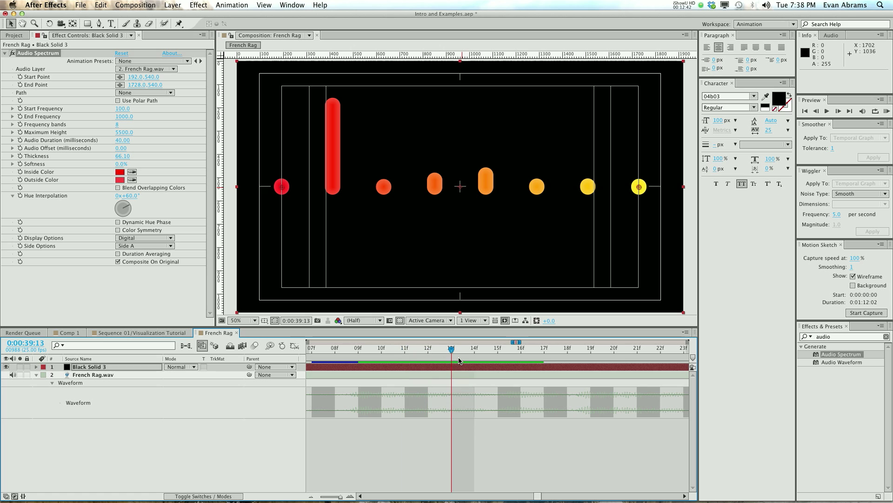
pyautogui.press('-')
pyautogui.press('-')
pyautogui.press('-')
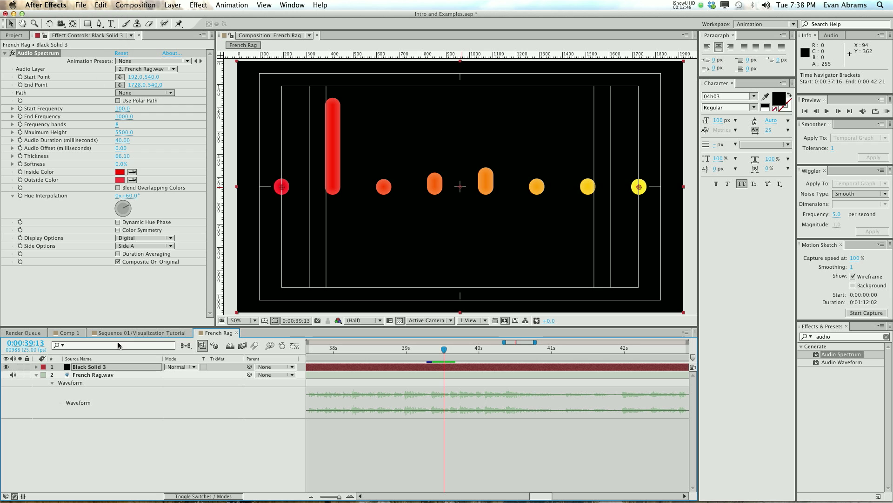
# Step: Match Audio Spectrum's Start Point to the example Spectrum layer by setting its X value to 528
pyautogui.click(161, 332)
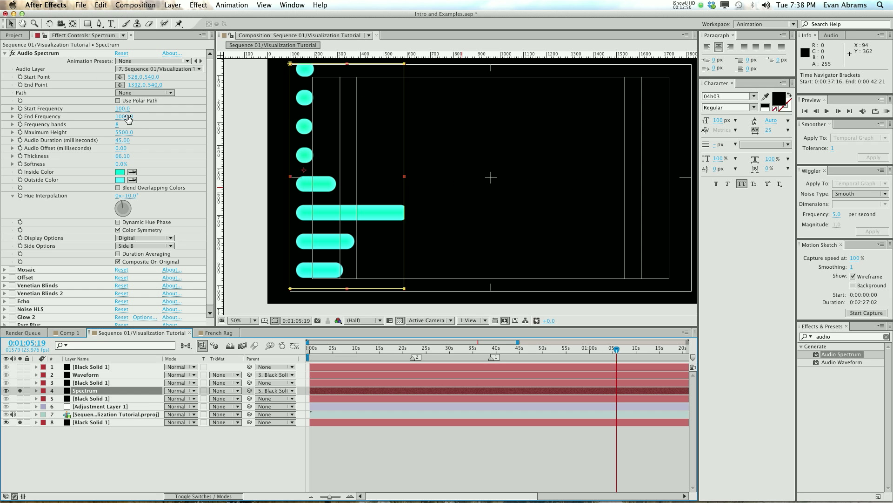
pyautogui.click(137, 77)
pyautogui.click(215, 332)
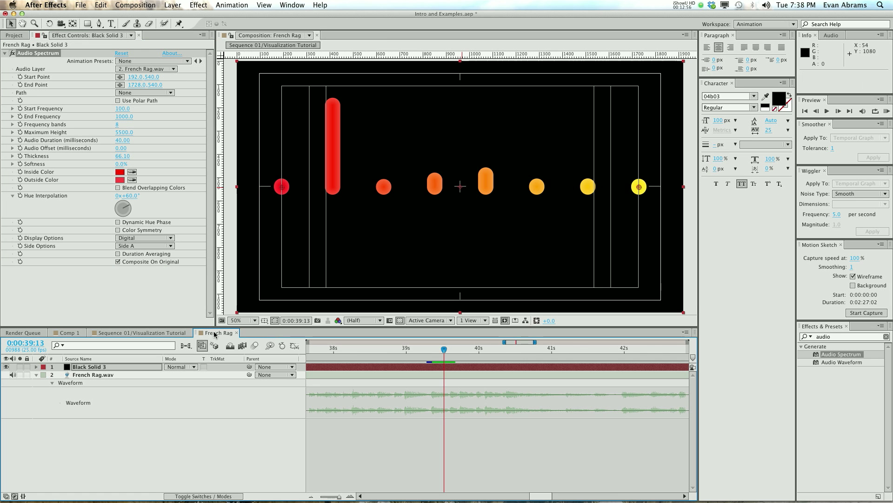
pyautogui.click(137, 77)
pyautogui.write('528')
pyautogui.press('Return')
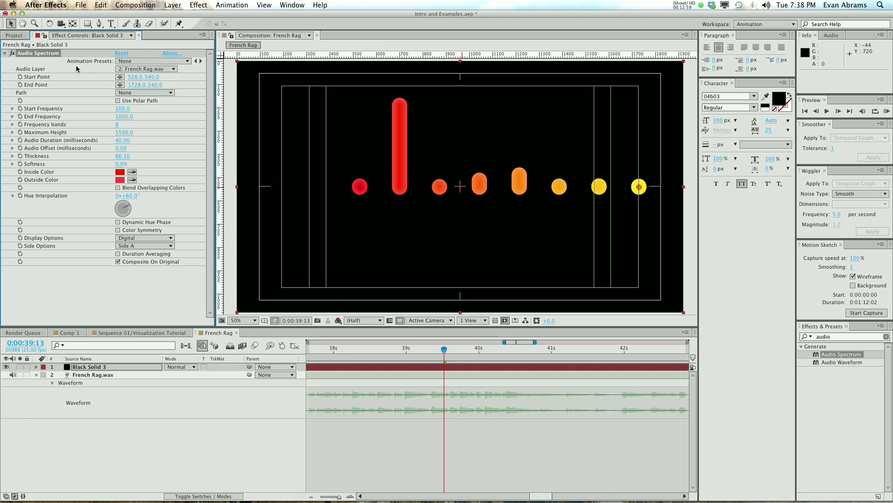
# Step: Match Audio Spectrum's End Point to the example Spectrum layer by setting its X value to 1392
pyautogui.click(163, 332)
pyautogui.click(140, 86)
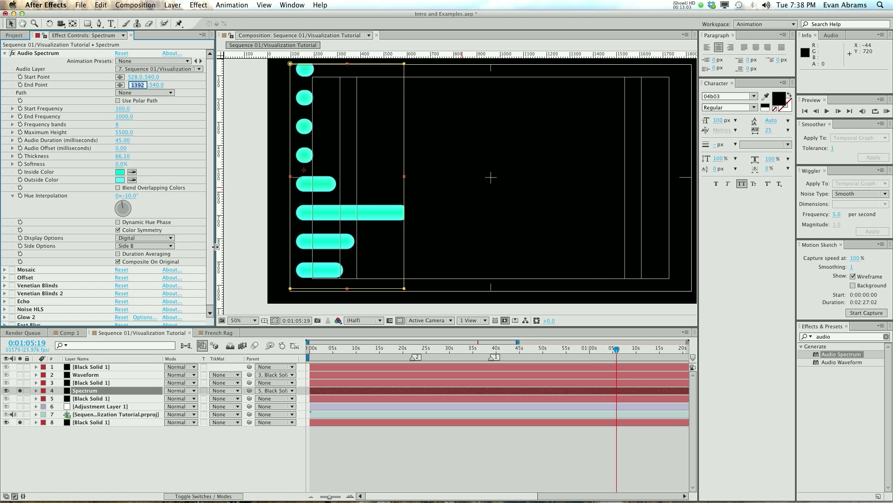
pyautogui.click(214, 333)
pyautogui.click(137, 86)
pyautogui.write('1392')
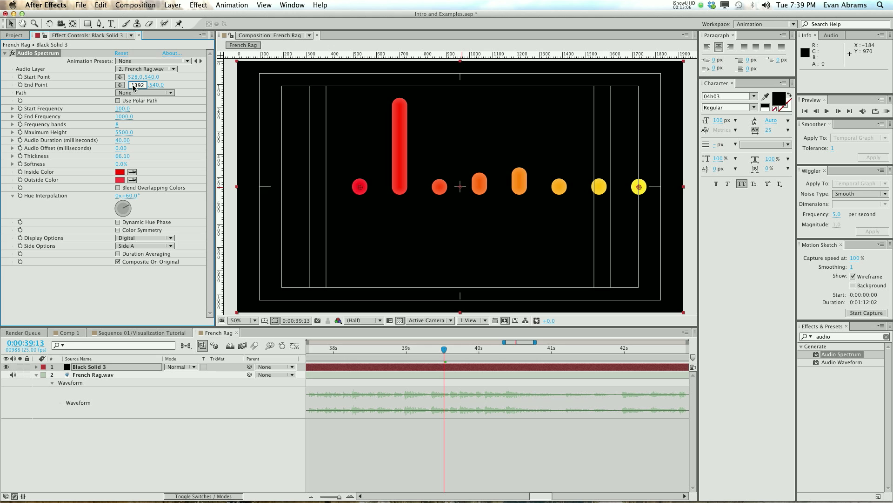
pyautogui.press('Return')
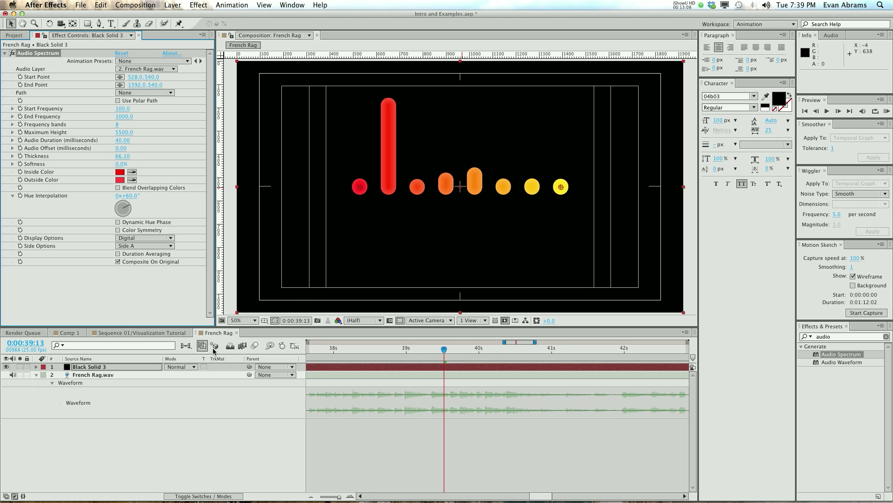
# Step: Collapse the Audio Spectrum settings on Black Solid 3 and scrub the French Rag timeline to 0:00:40:14
pyautogui.click(205, 460)
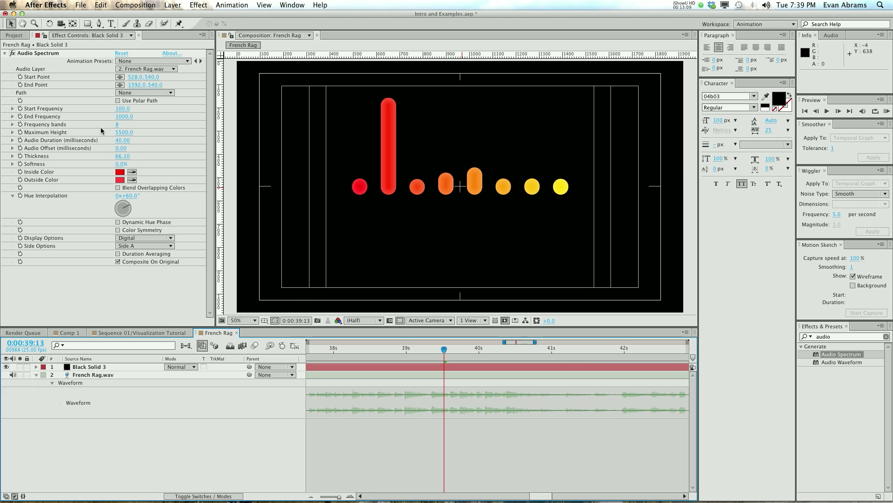
pyautogui.click(5, 54)
pyautogui.click(33, 54)
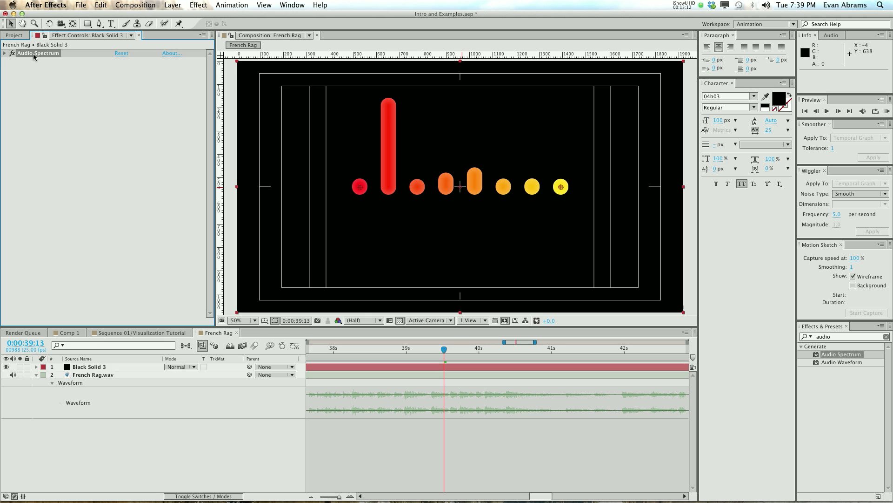
pyautogui.moveTo(444, 352); pyautogui.dragTo(520, 355)
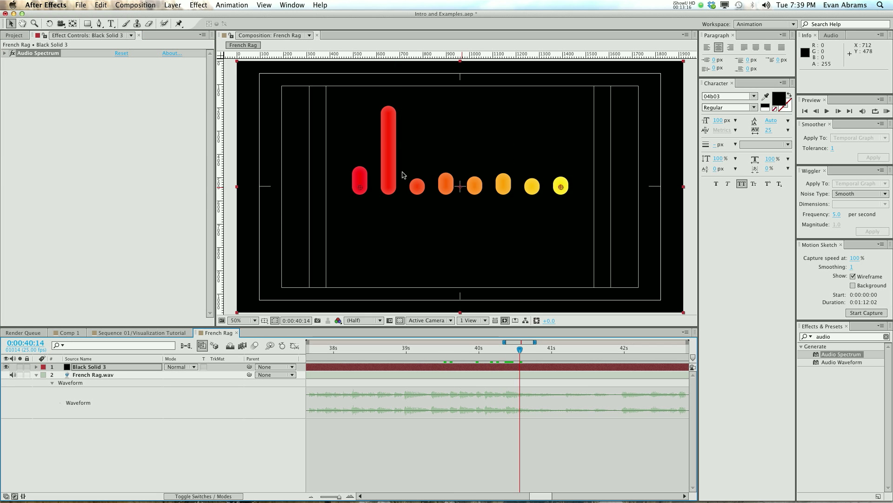
# Step: Find the Stylize Mosaic effect by searching for "mos", apply it to Black Solid 3 and turn on Sharp Colors
pyautogui.click(832, 337)
pyautogui.doubleClick(831, 337)
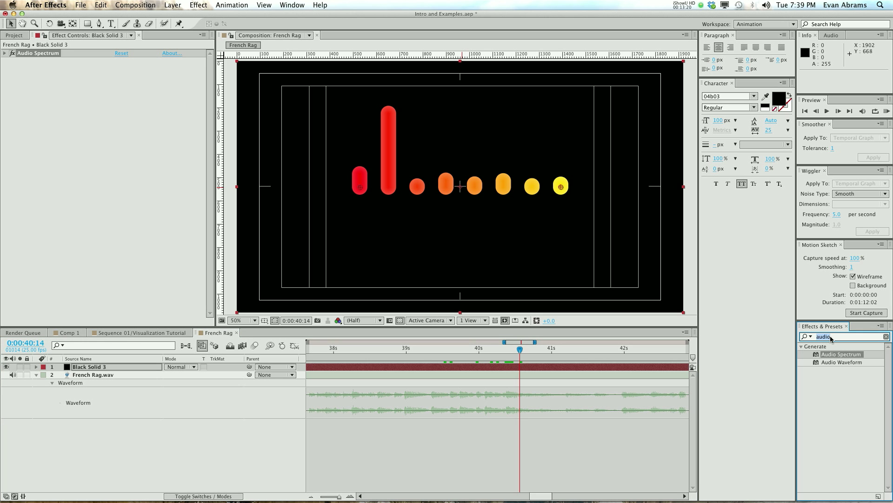
pyautogui.write('mo')
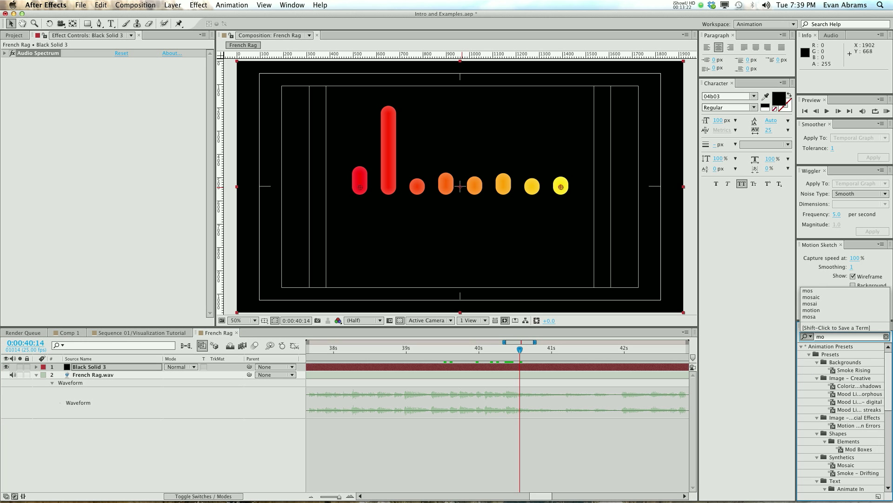
pyautogui.write('s')
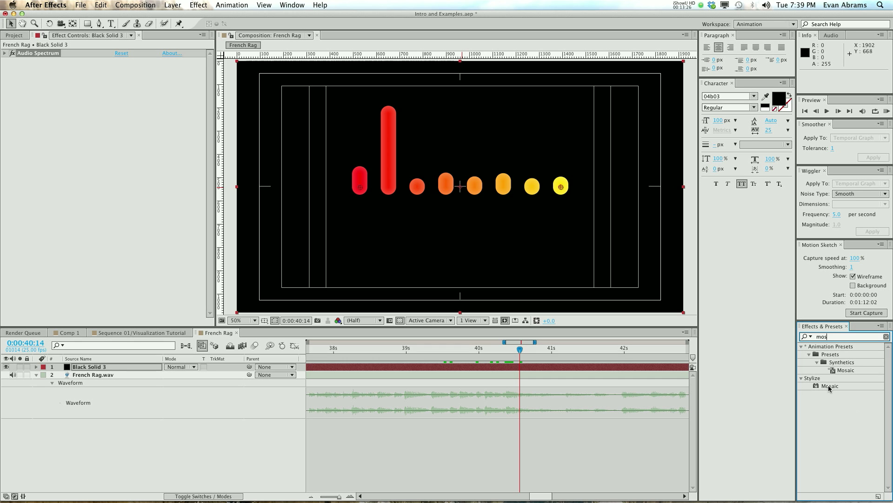
pyautogui.doubleClick(829, 386)
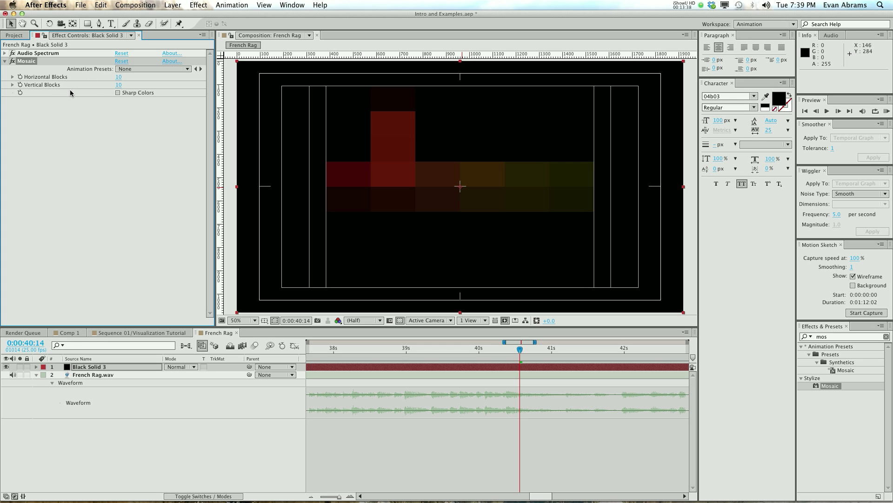
pyautogui.click(118, 93)
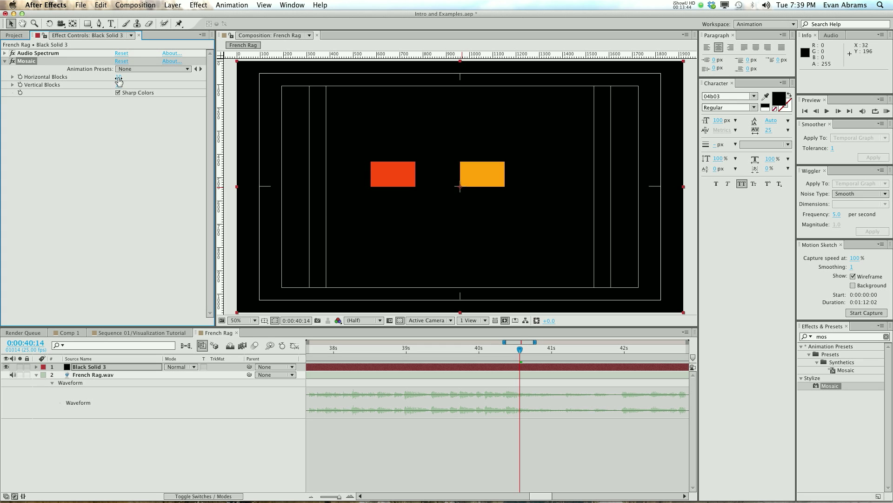
# Step: Enable Mosaic on the example Spectrum layer in Sequence 01/Visualization Tutorial, examine its block counts and return to French Rag
pyautogui.click(162, 334)
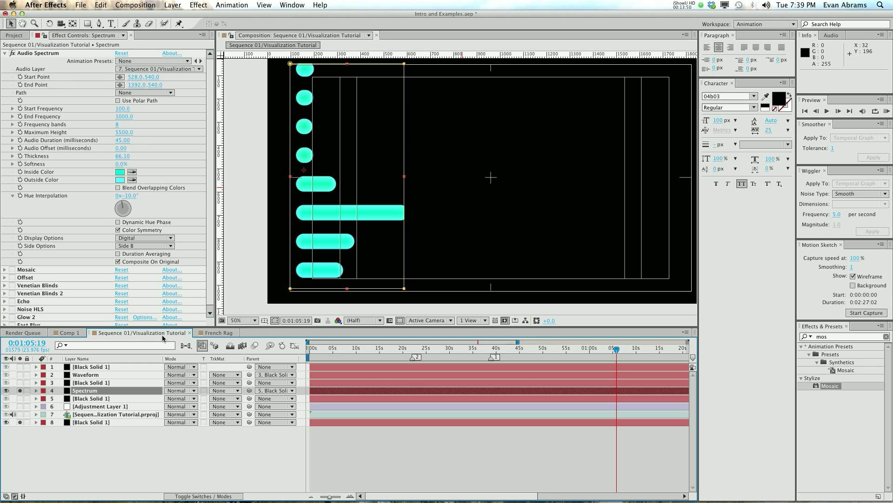
pyautogui.click(5, 54)
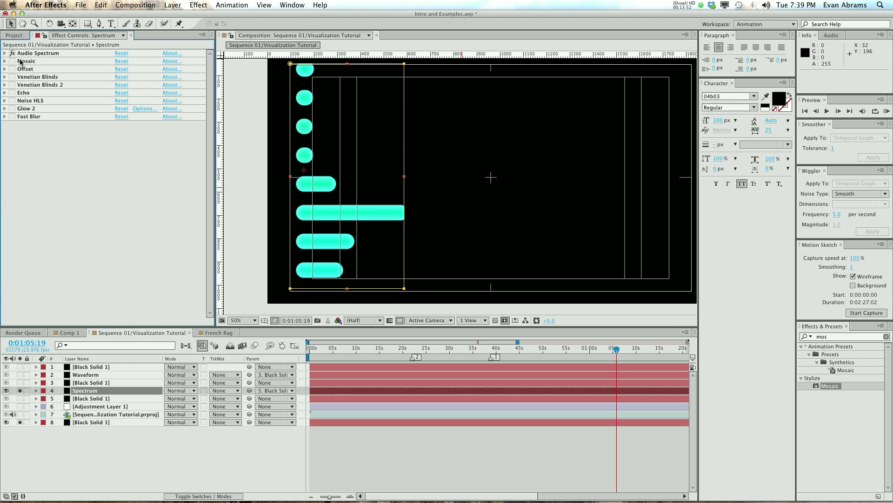
pyautogui.click(5, 61)
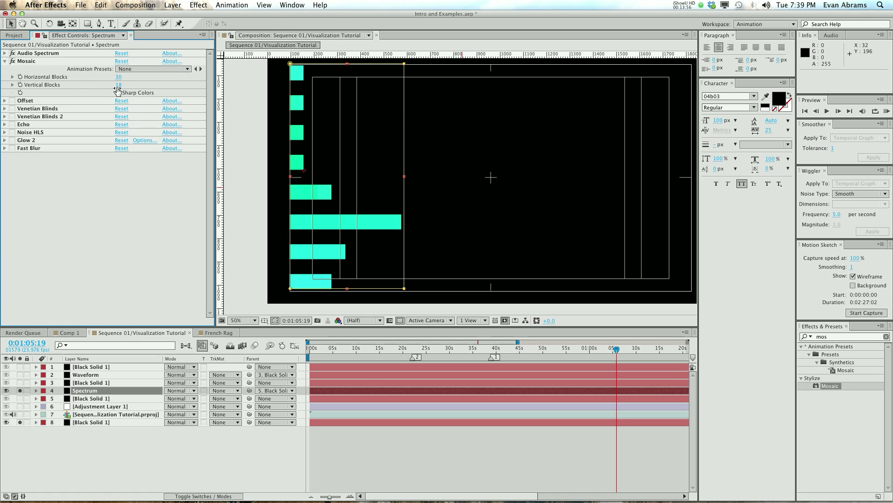
pyautogui.click(13, 36)
pyautogui.click(84, 36)
pyautogui.click(224, 333)
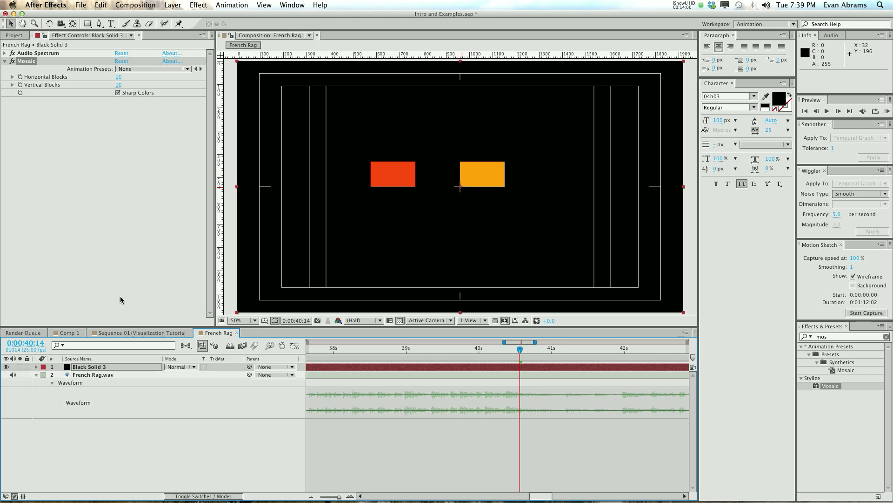
# Step: Set Mosaic's Horizontal Blocks to 30 and Vertical Blocks to 18 on Black Solid 3
pyautogui.click(123, 77)
pyautogui.write('30')
pyautogui.press('Tab')
pyautogui.write('18')
pyautogui.press('Return')
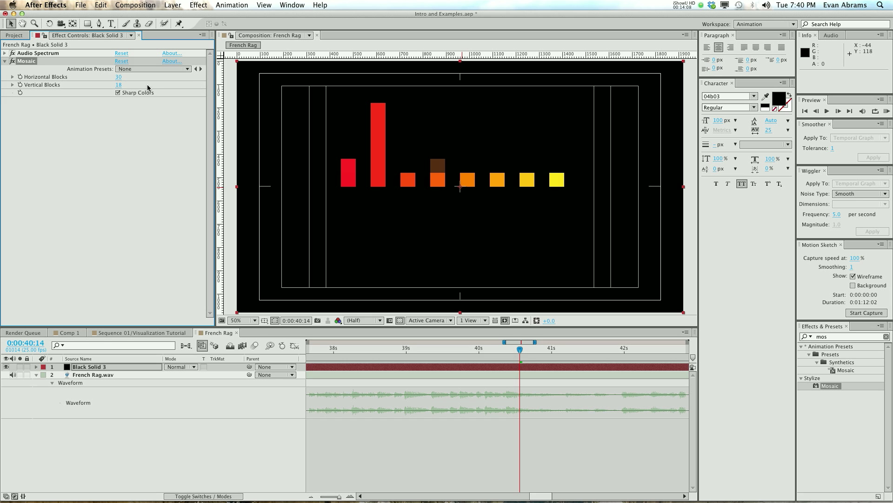
# Step: Try 64 Horizontal Blocks for Mosaic to see how the bars are divided, and undo the change
pyautogui.moveTo(119, 77); pyautogui.dragTo(137, 76)
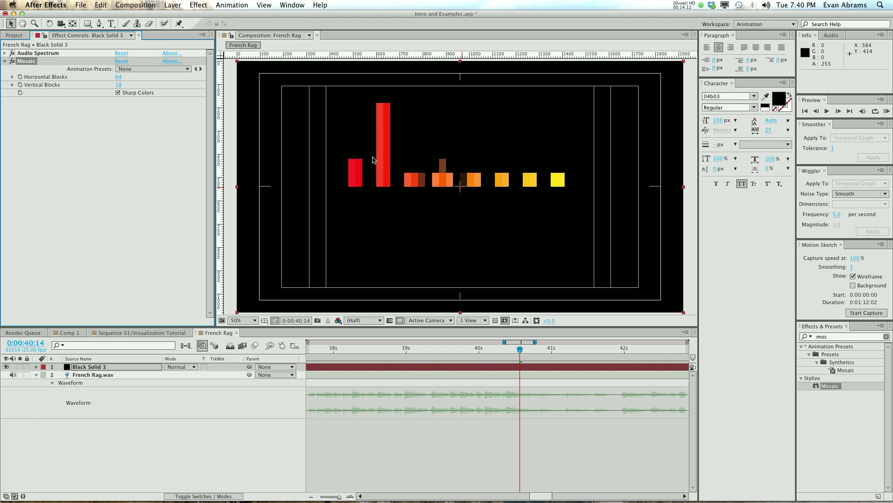
pyautogui.click(116, 77)
pyautogui.write('10')
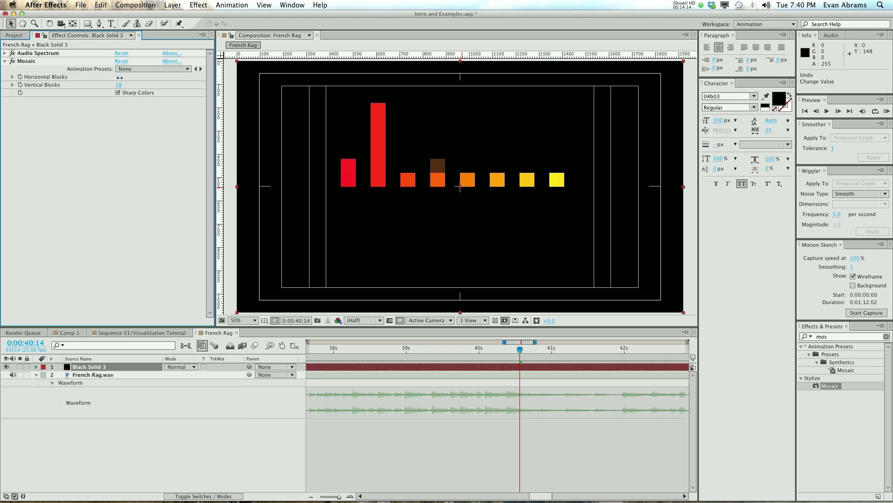
pyautogui.press('Return')
pyautogui.press('super+z')
# Step: Try a different number of Frequency bands in Audio Spectrum, undo it and leave both effects collapsed
pyautogui.click(5, 61)
pyautogui.click(5, 53)
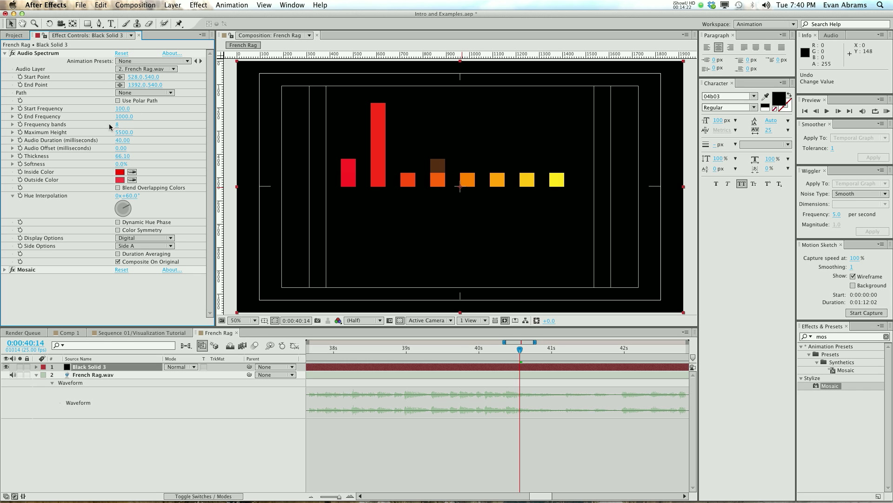
pyautogui.moveTo(118, 123); pyautogui.dragTo(118, 125)
pyautogui.press('super+z')
pyautogui.click(5, 53)
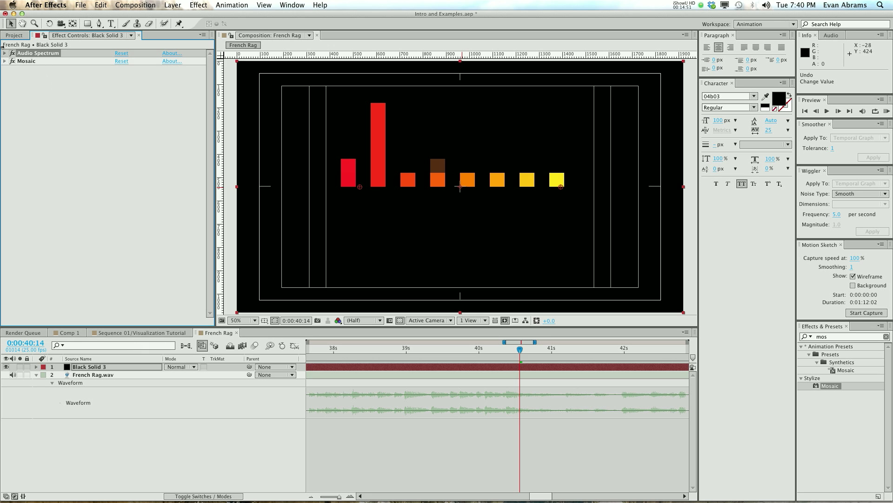
# Step: Find the Venetian Blinds transition effect and apply it to Black Solid 3 after Mosaic
pyautogui.click(20, 63)
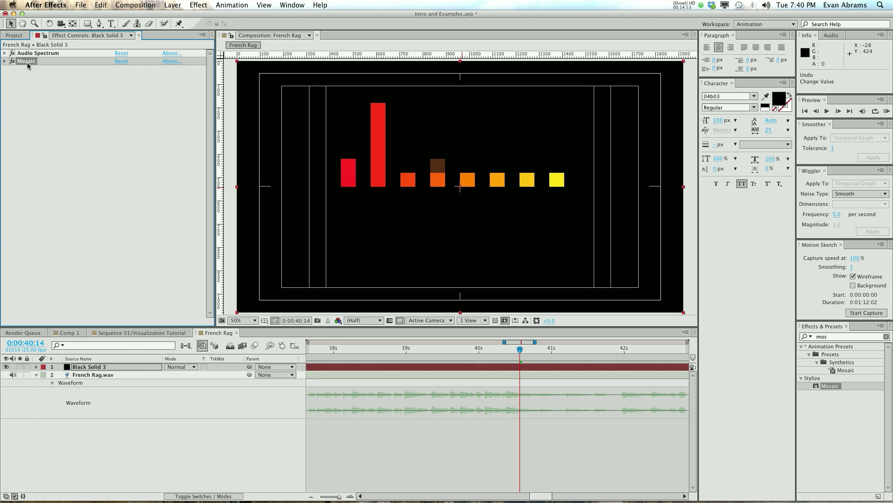
pyautogui.click(52, 97)
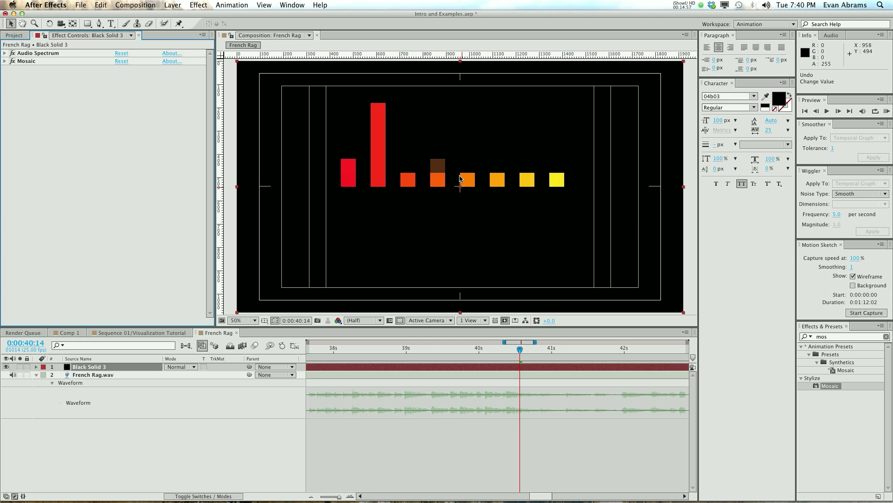
pyautogui.click(855, 336)
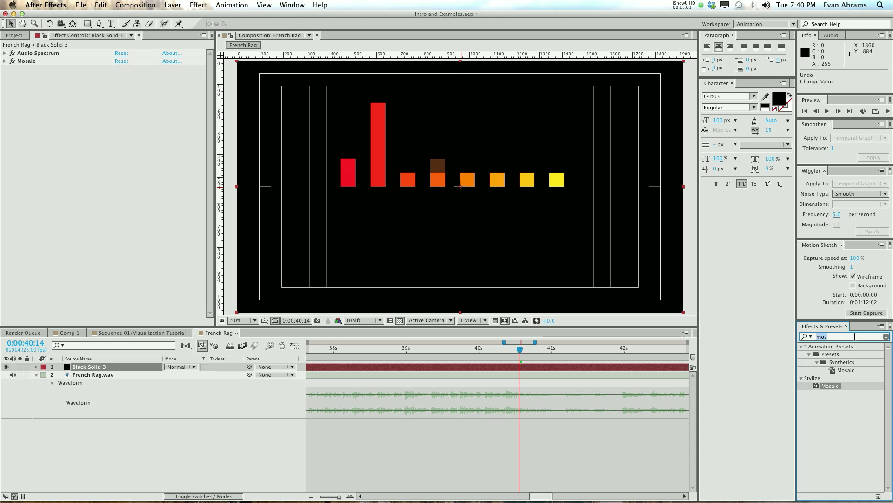
pyautogui.write('v')
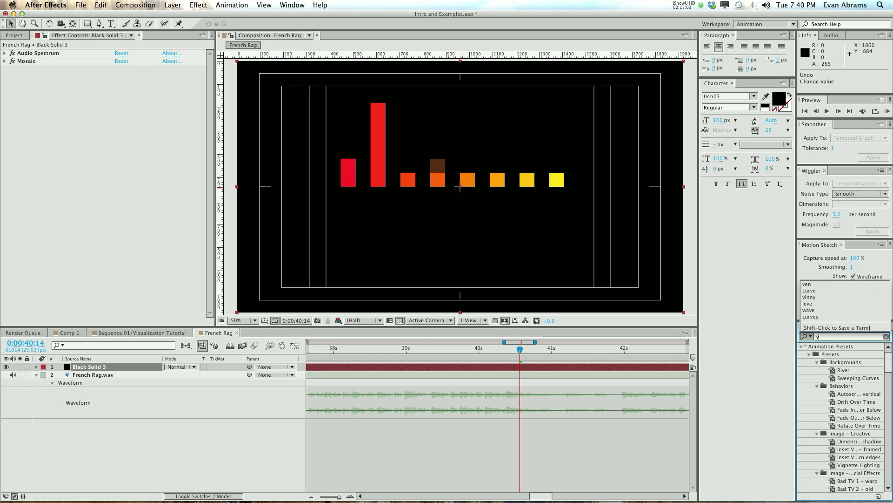
pyautogui.write('en')
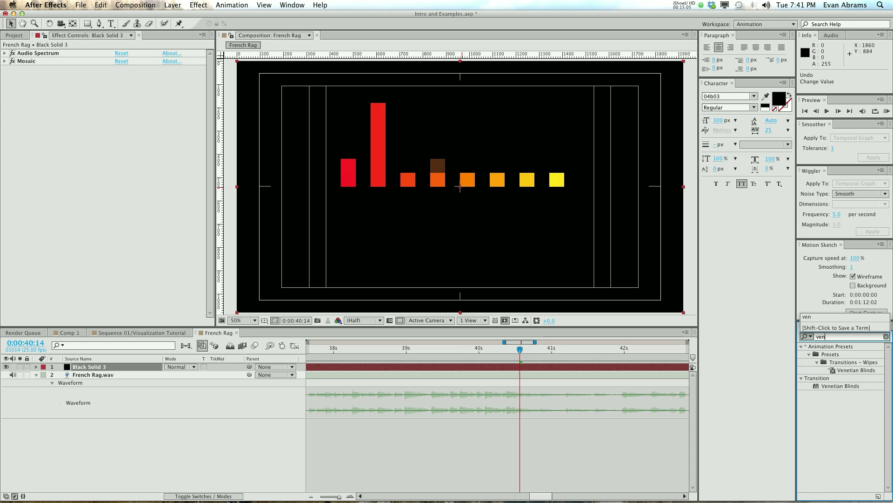
pyautogui.doubleClick(841, 386)
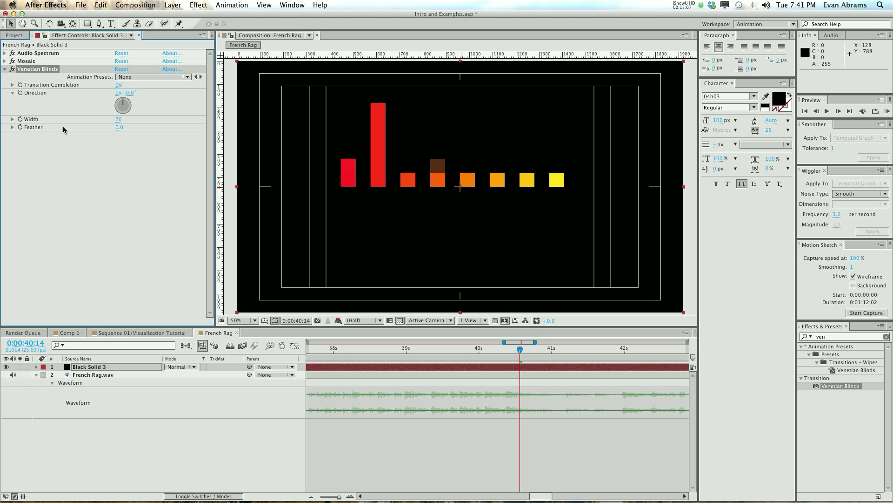
# Step: Set Venetian Blinds' Transition Completion to 17% and its Direction to 90° so the lines run horizontally
pyautogui.moveTo(119, 85); pyautogui.dragTo(123, 84)
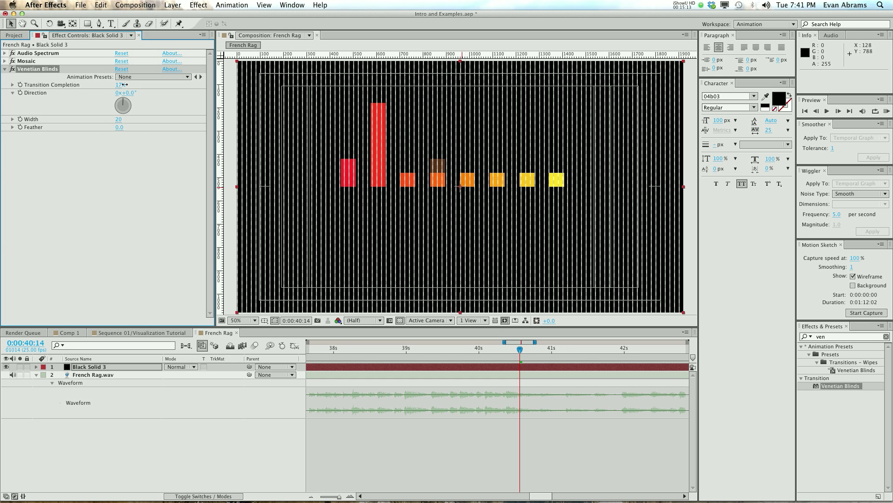
pyautogui.press('.')
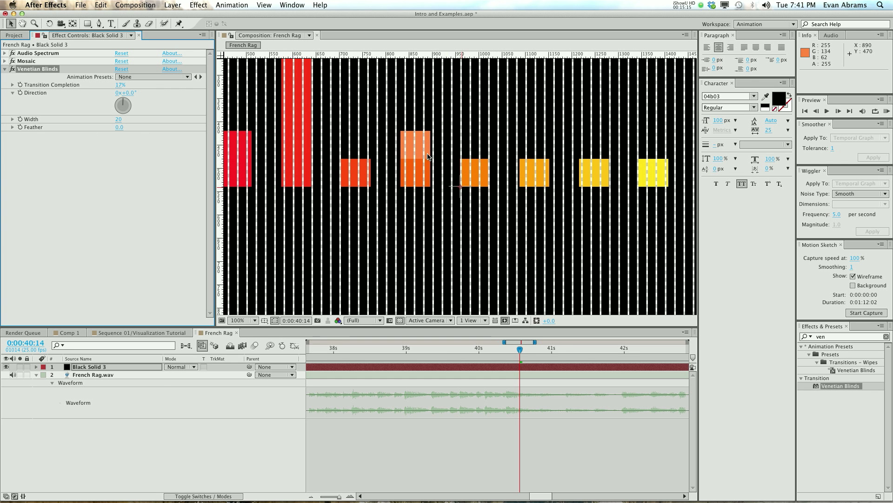
pyautogui.click(132, 107)
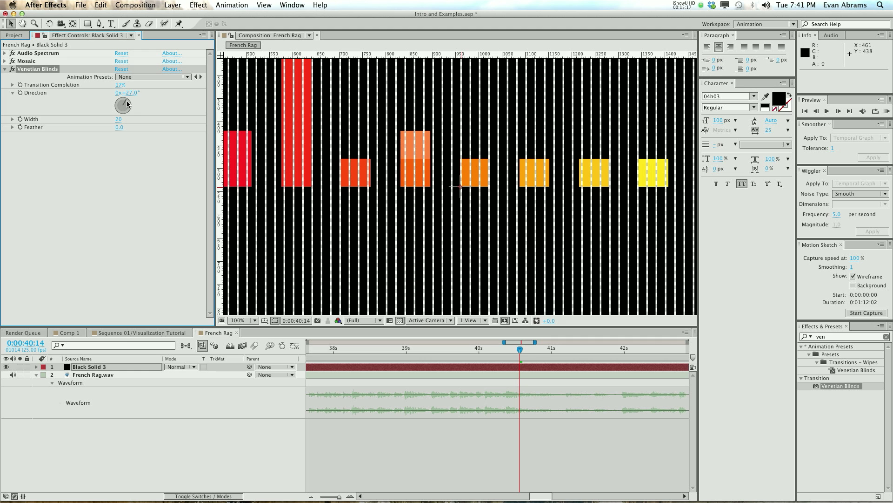
pyautogui.press('.')
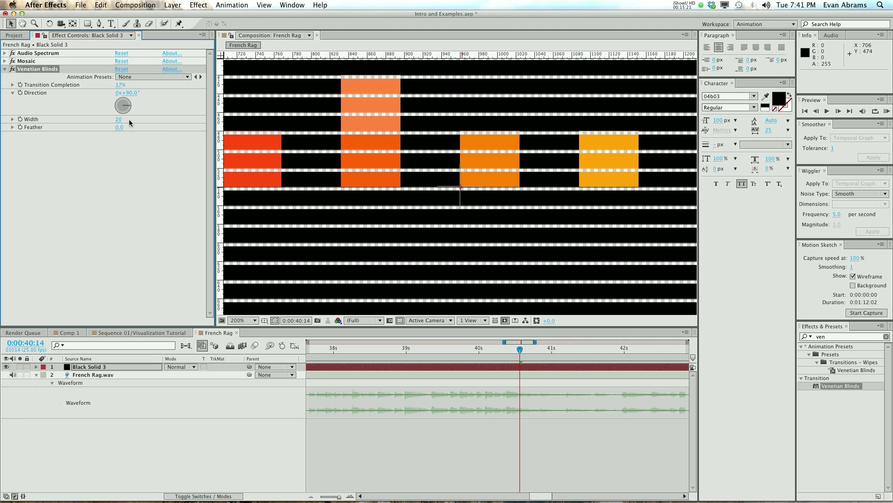
# Step: Match the blinds to the Mosaic blocks with a Transition Completion of 12% and a Width of 60
pyautogui.moveTo(409, 165); pyautogui.dragTo(634, 181)
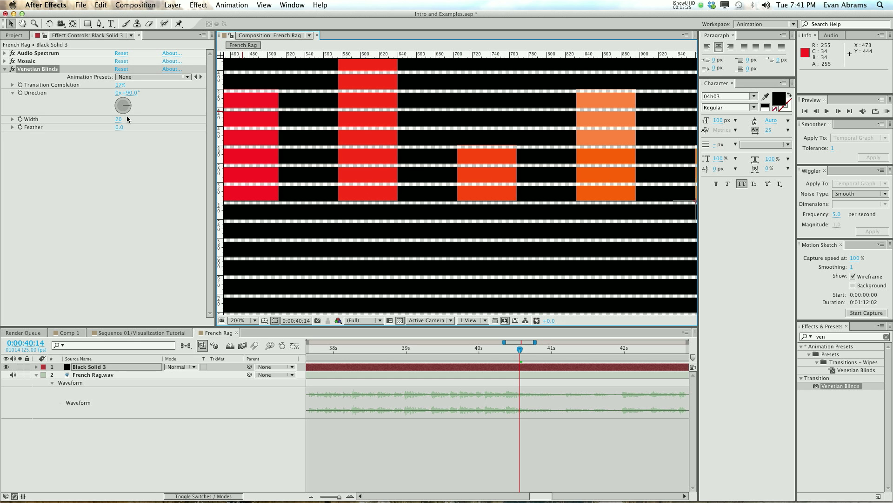
pyautogui.moveTo(118, 119); pyautogui.dragTo(133, 116)
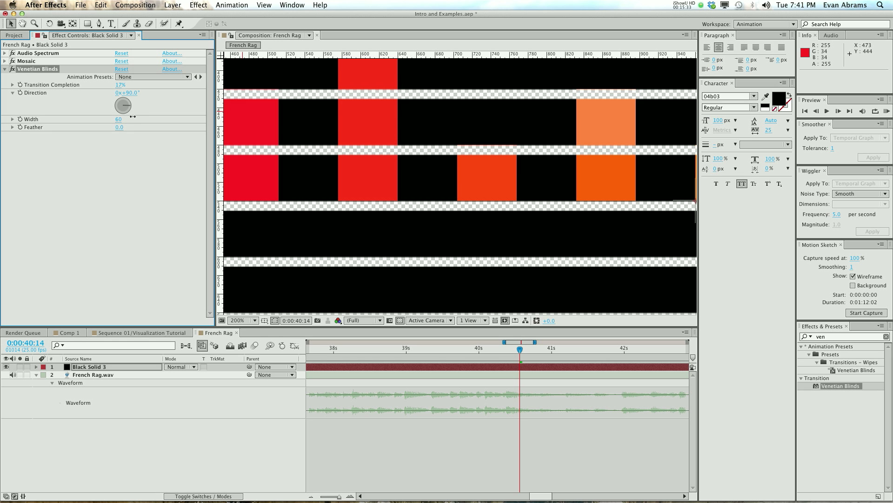
pyautogui.click(120, 85)
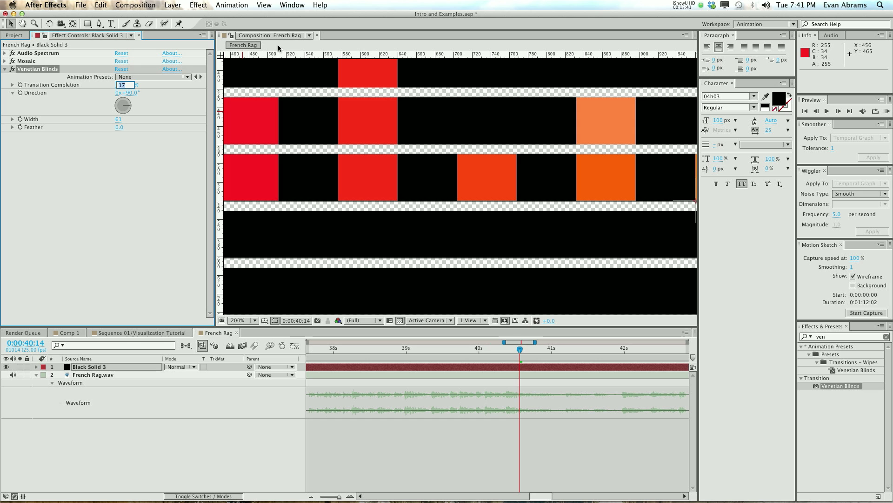
pyautogui.write('12')
pyautogui.press('Return')
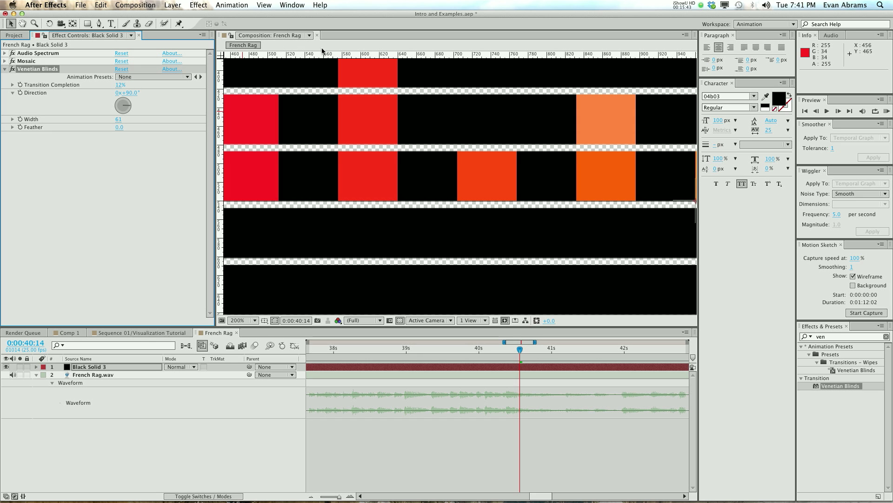
pyautogui.moveTo(118, 119); pyautogui.dragTo(112, 119)
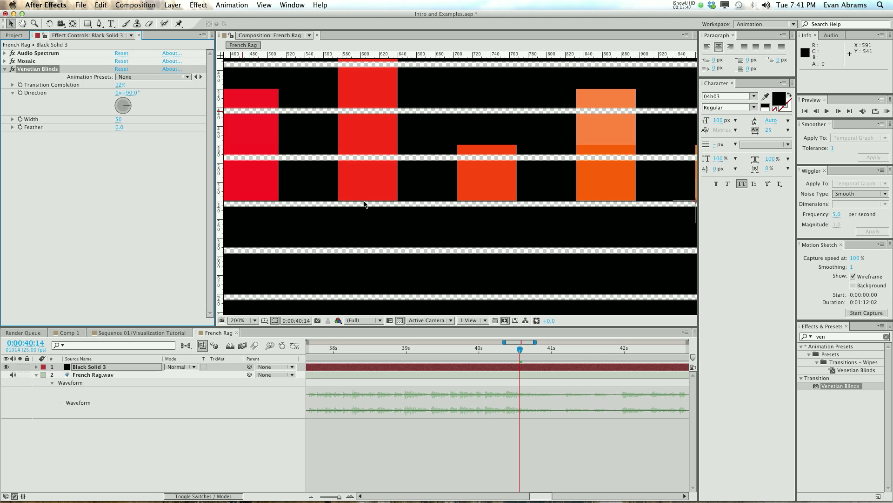
pyautogui.moveTo(119, 121); pyautogui.dragTo(122, 119)
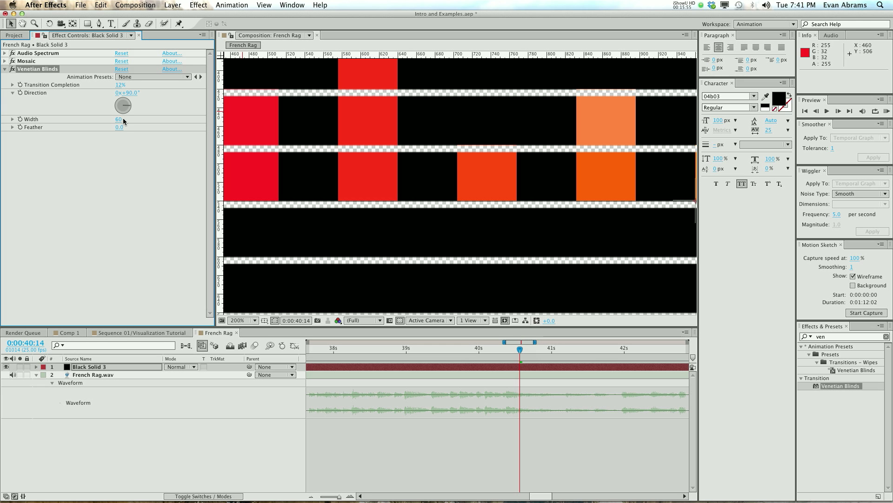
pyautogui.click(114, 121)
# Step: Find the Offset distort effect and apply it to Black Solid 3 after Venetian Blinds
pyautogui.click(826, 337)
pyautogui.write('offe')
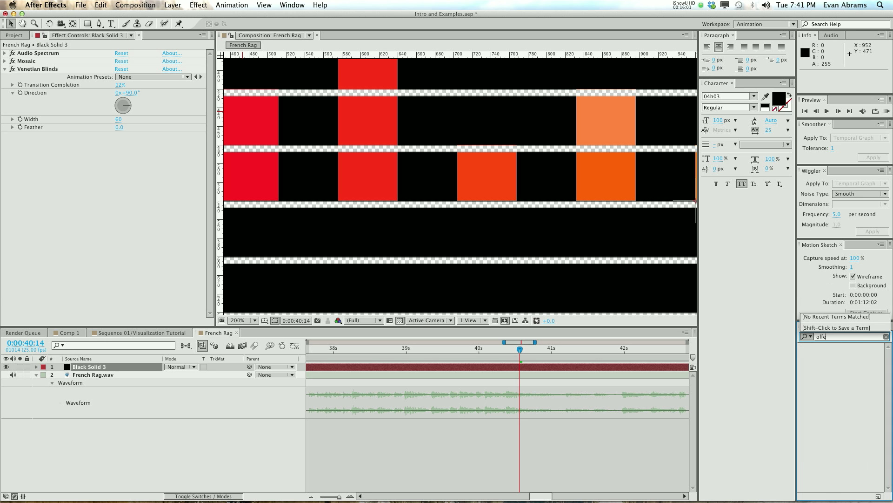
pyautogui.press('BackSpace')
pyautogui.write('set')
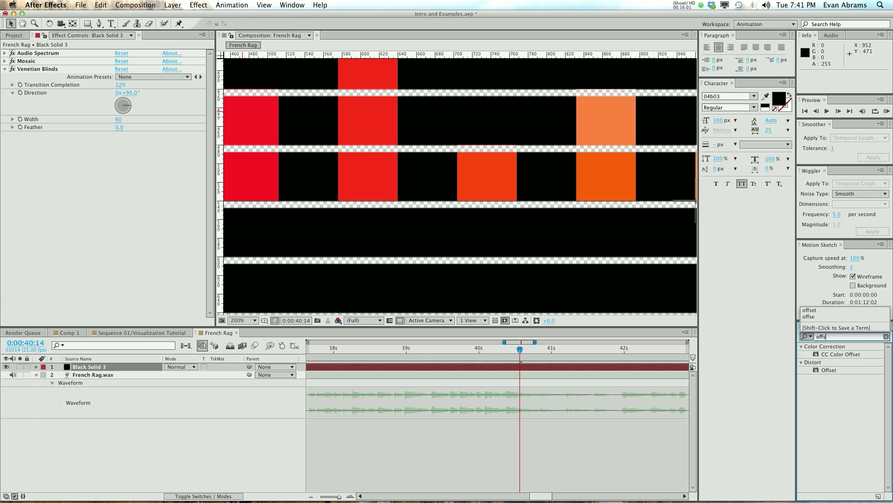
pyautogui.doubleClick(831, 372)
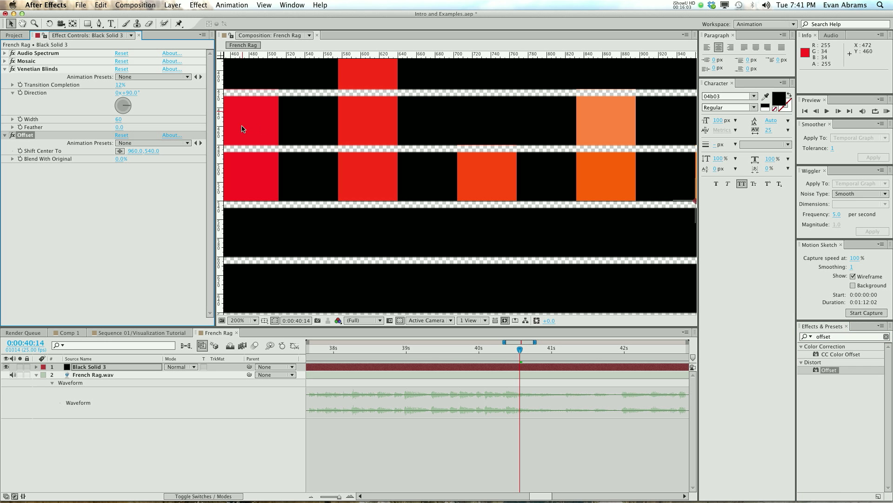
# Step: Try a different Shift Center To position in Offset, and undo the change
pyautogui.moveTo(135, 153); pyautogui.dragTo(115, 155)
pyautogui.press('super+z')
pyautogui.press('super+z')
# Step: Move Offset ahead of Venetian Blinds and set its Shift Center To to 960.0, 545.0
pyautogui.moveTo(31, 135); pyautogui.dragTo(42, 70)
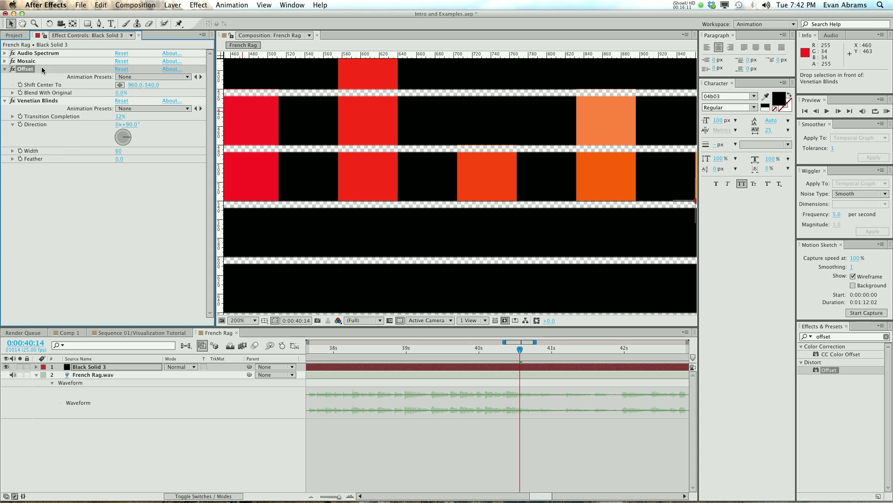
pyautogui.moveTo(146, 89); pyautogui.dragTo(150, 85)
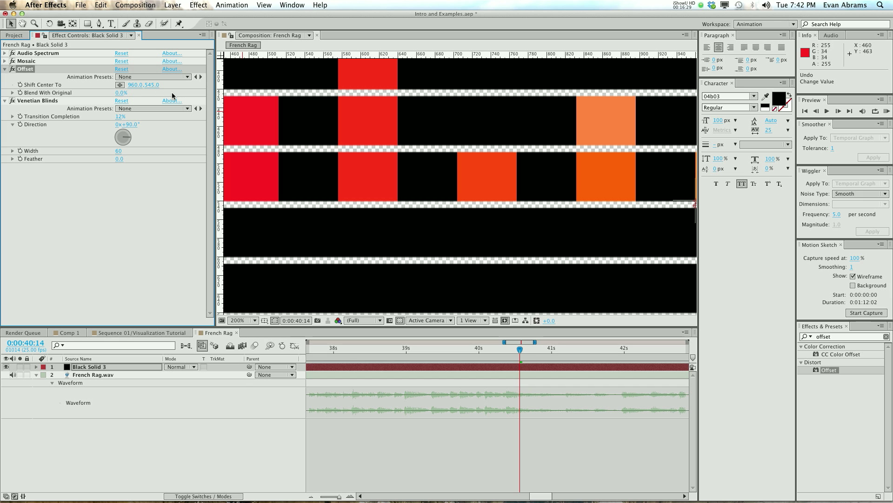
# Step: Preview the divided bars around 0:00:40:14 and examine how the blinds line up with the blocks
pyautogui.scroll(-1, 398, 139)
pyautogui.press('space')
pyautogui.moveTo(605, 184); pyautogui.dragTo(441, 184)
pyautogui.press('space')
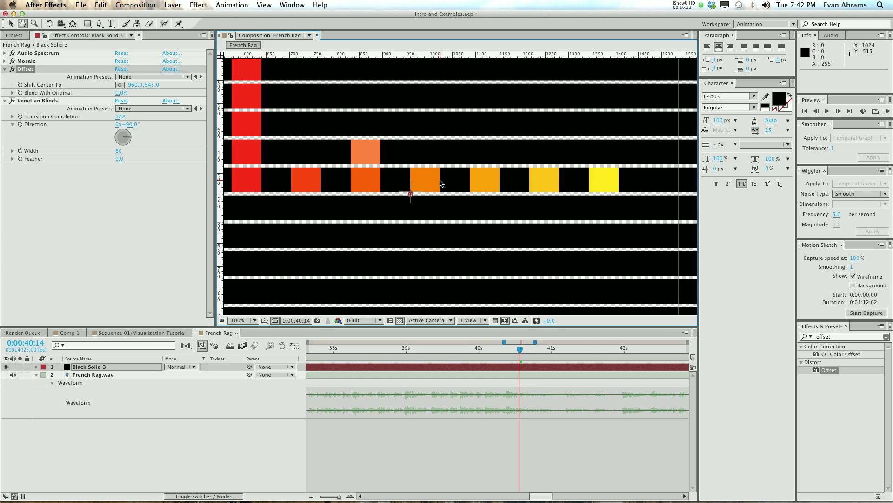
pyautogui.scroll(-1, 313, 152)
pyautogui.press('space')
pyautogui.moveTo(364, 151); pyautogui.dragTo(433, 193)
pyautogui.scroll(1, 367, 154)
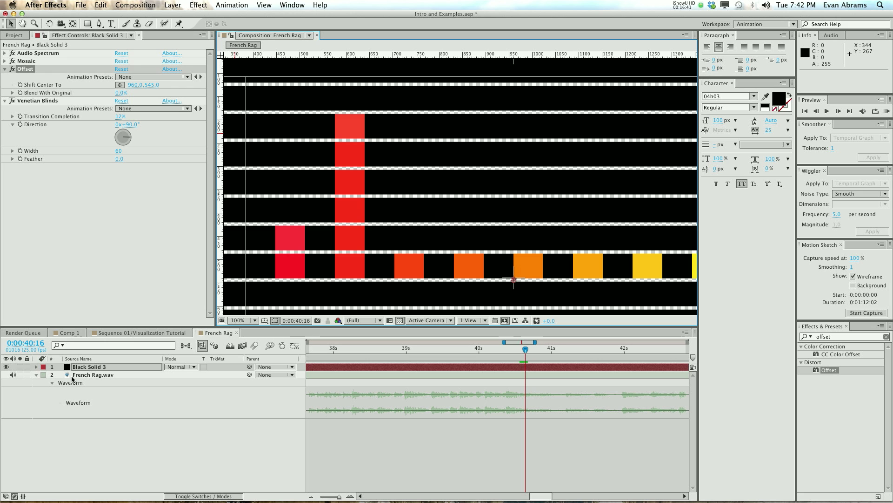
# Step: Place Black Solid 1 from the Solids folder as the lowest layer of French Rag and scrub ahead to 0:00:41:16
pyautogui.click(21, 34)
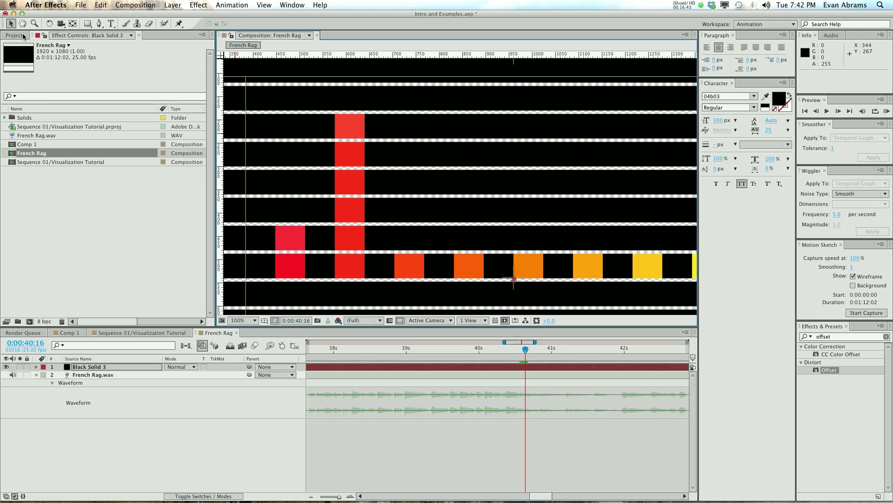
pyautogui.click(32, 158)
pyautogui.click(4, 118)
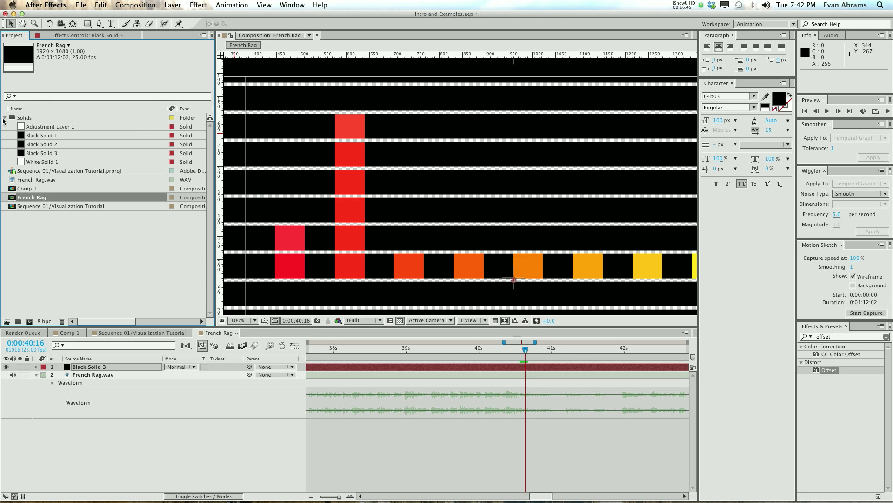
pyautogui.moveTo(40, 137); pyautogui.dragTo(63, 419)
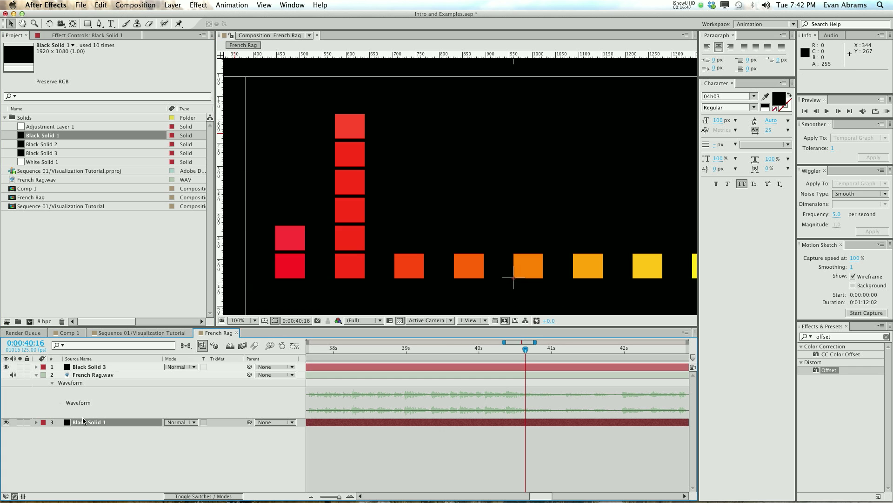
pyautogui.moveTo(586, 208); pyautogui.dragTo(534, 154)
pyautogui.scroll(-1, 483, 163)
pyautogui.moveTo(526, 350); pyautogui.dragTo(602, 357)
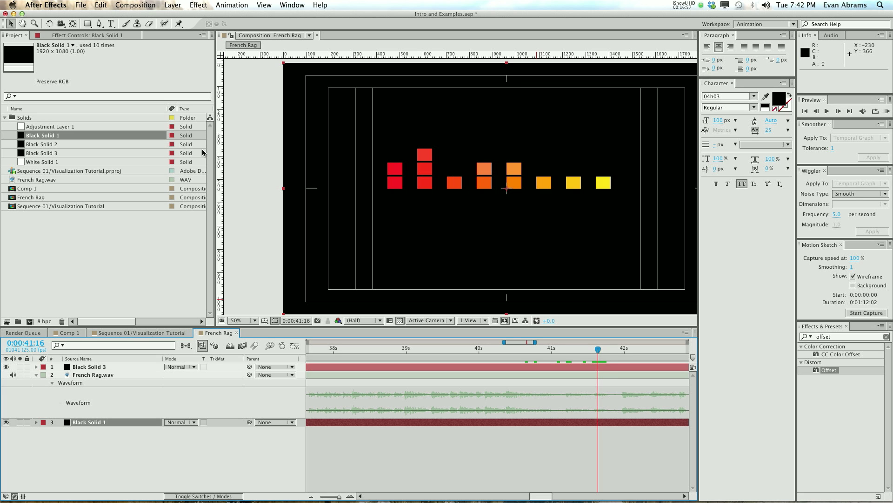
# Step: Collapse Offset and Venetian Blinds in Black Solid 3's effects and preview the bars from just after 40 seconds
pyautogui.click(4, 118)
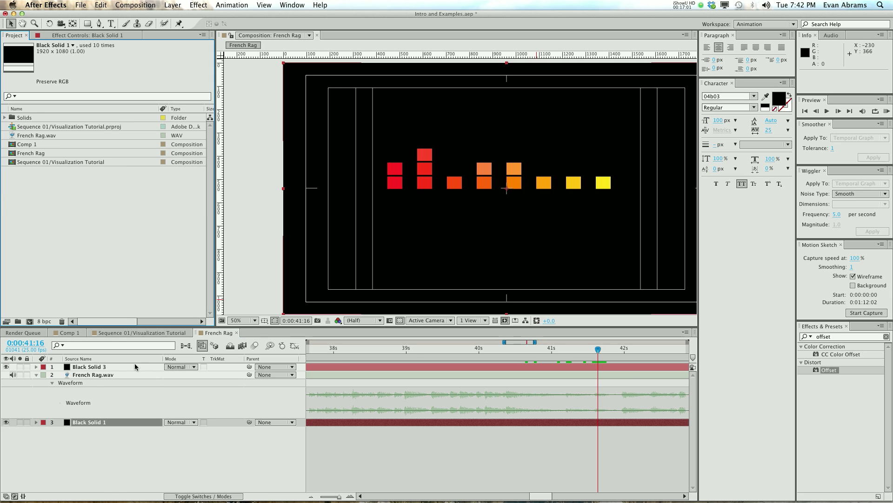
pyautogui.click(89, 368)
pyautogui.click(105, 36)
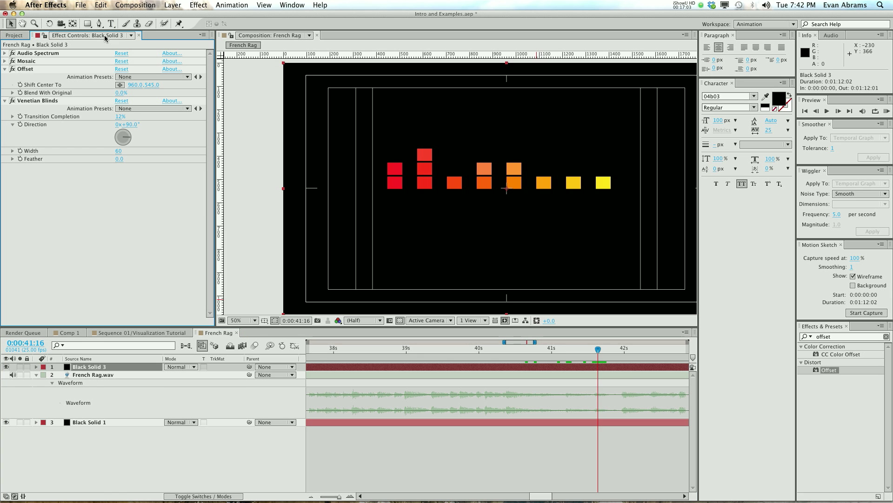
pyautogui.click(5, 70)
pyautogui.click(4, 76)
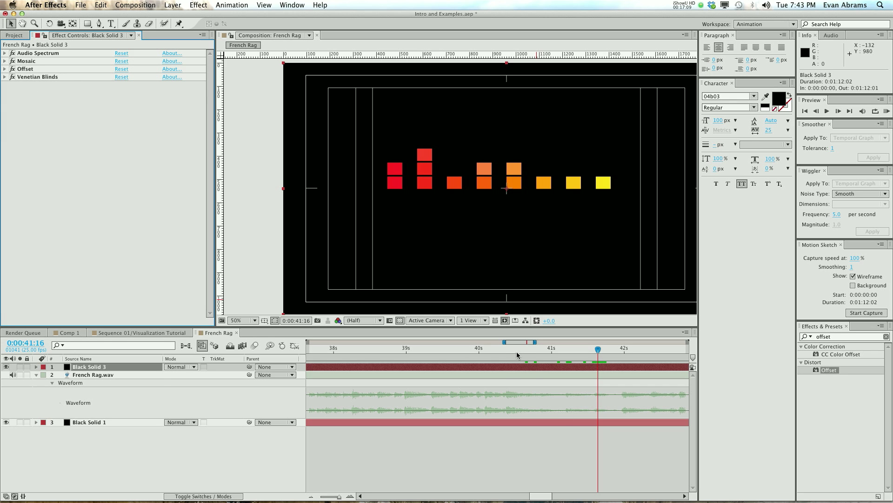
pyautogui.moveTo(516, 352); pyautogui.dragTo(493, 350)
pyautogui.press('space')
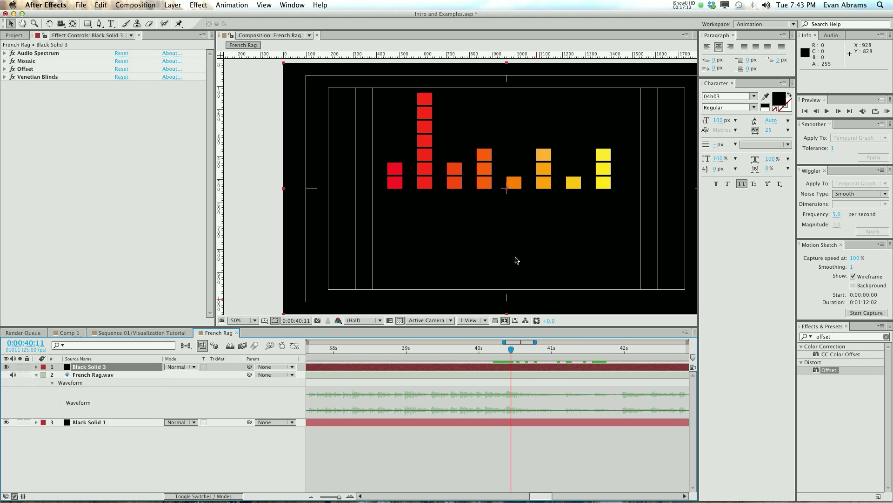
# Step: Add the Echo effect after Venetian Blinds on Black Solid 3 and preview the animation up to 0:00:40:16
pyautogui.click(822, 337)
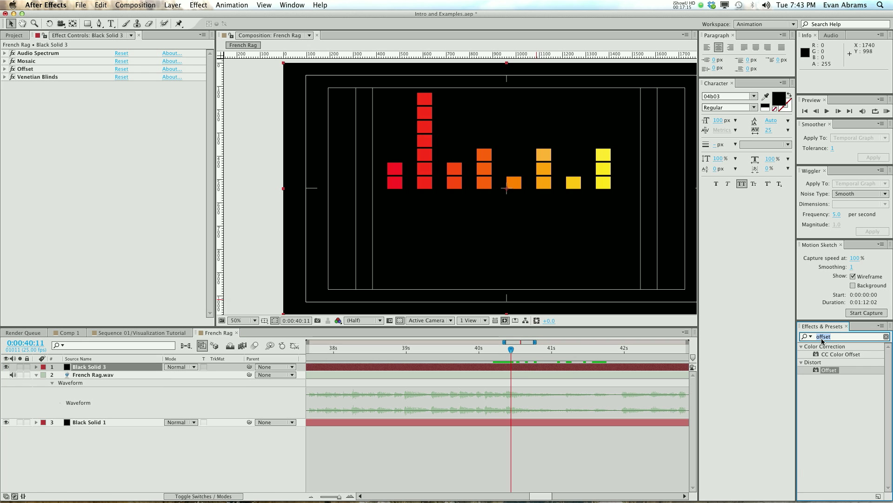
pyautogui.write('ech')
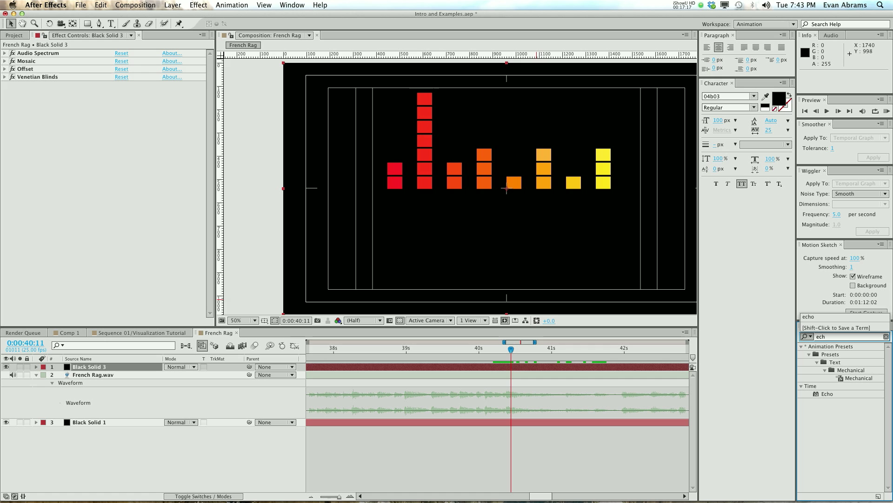
pyautogui.moveTo(833, 392); pyautogui.dragTo(102, 119)
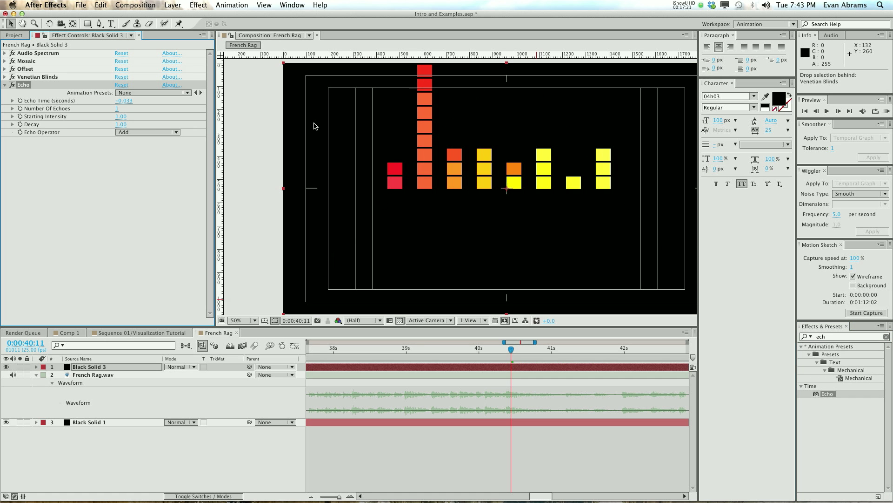
pyautogui.press('space')
pyautogui.press('space')
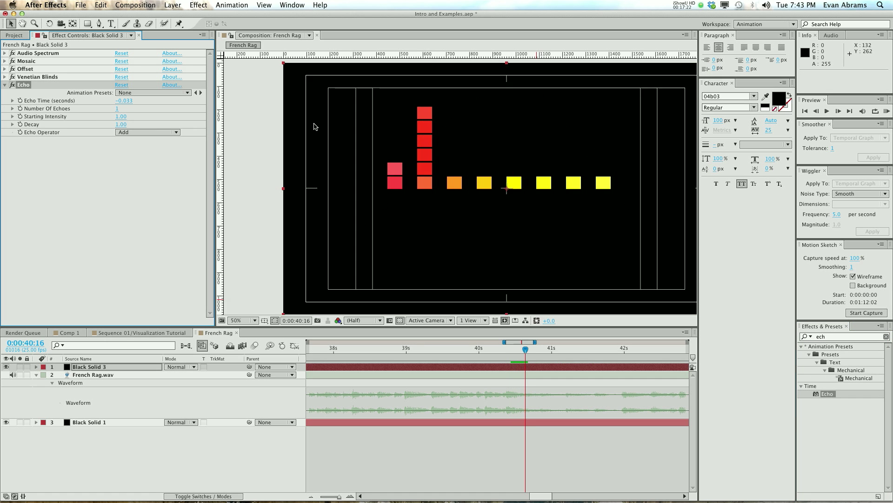
# Step: Set Echo's Number of Echoes to 3 on Black Solid 3 and preview the bars from 0:00:40:16
pyautogui.click(117, 109)
pyautogui.write('3')
pyautogui.press('Return')
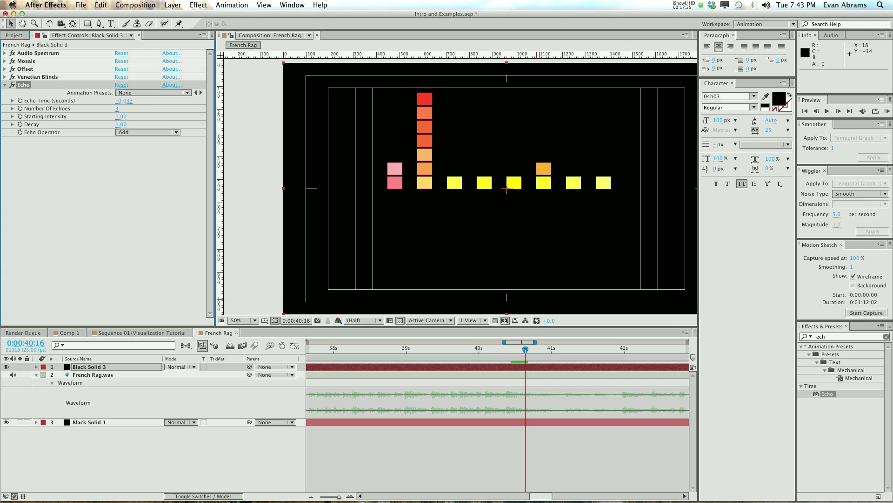
pyautogui.press('space')
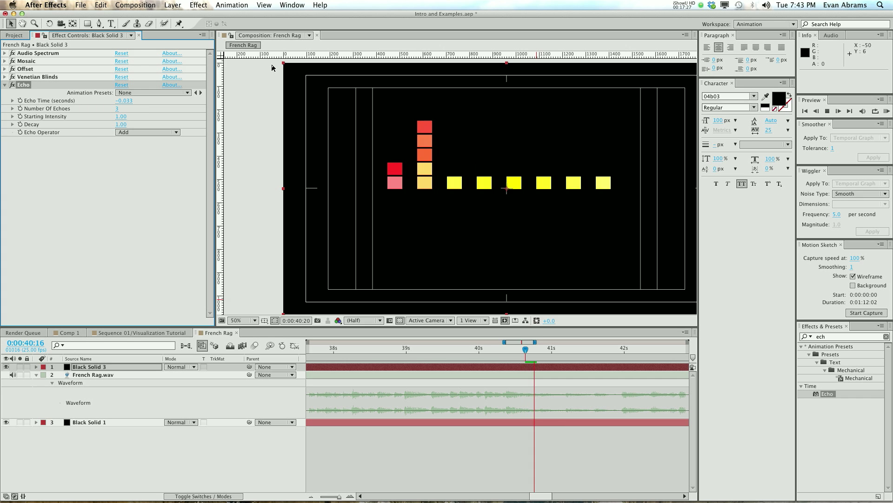
pyautogui.click(117, 109)
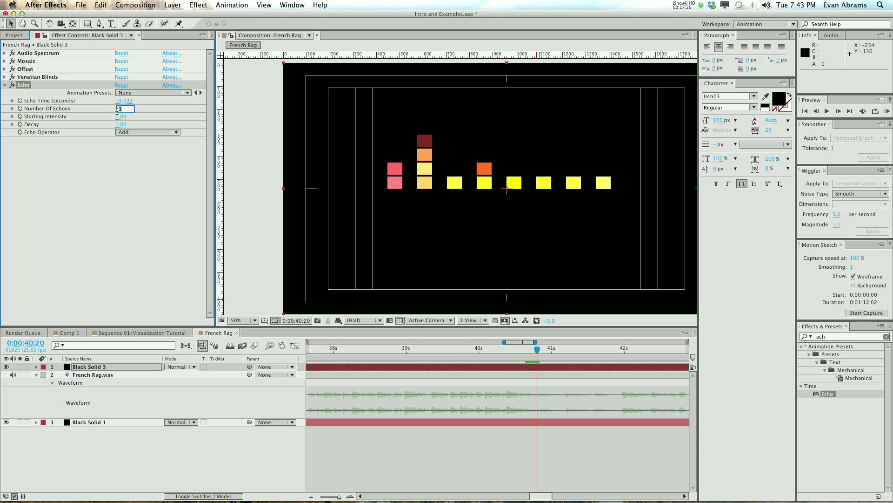
pyautogui.press('Return')
# Step: Set Echo's Starting Intensity to 0.5 and preview the fading blocks from 0:00:40:20
pyautogui.click(122, 116)
pyautogui.write('.5')
pyautogui.press('Return')
pyautogui.press('KP_0')
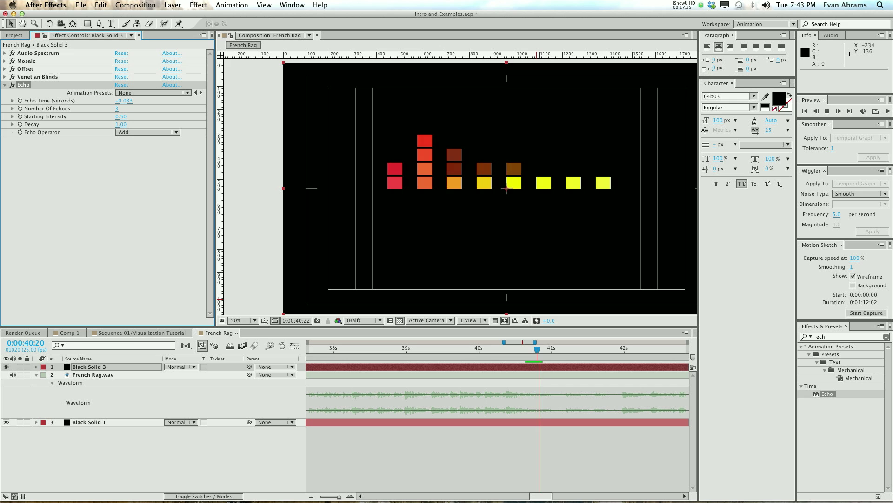
# Step: Set Echo's Starting Intensity to 0.60 and Number of Echoes to 2, and preview an earlier stretch up to 0:00:39:16
pyautogui.click(121, 117)
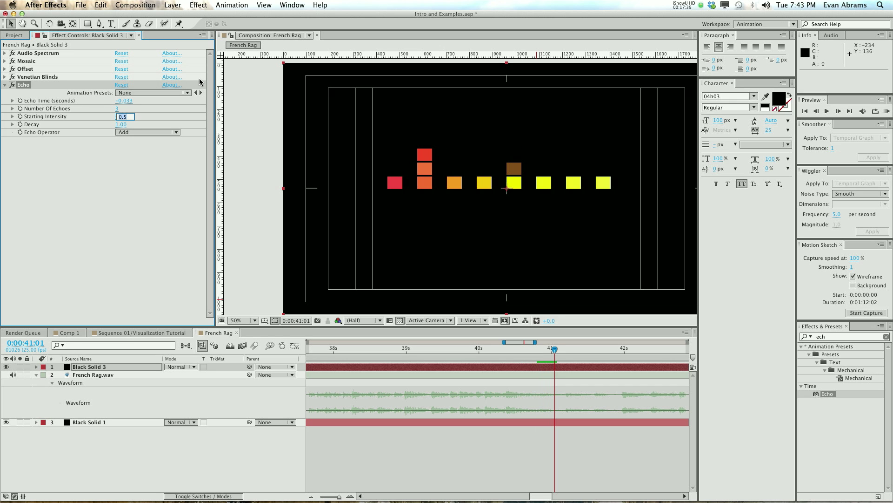
pyautogui.press('Return')
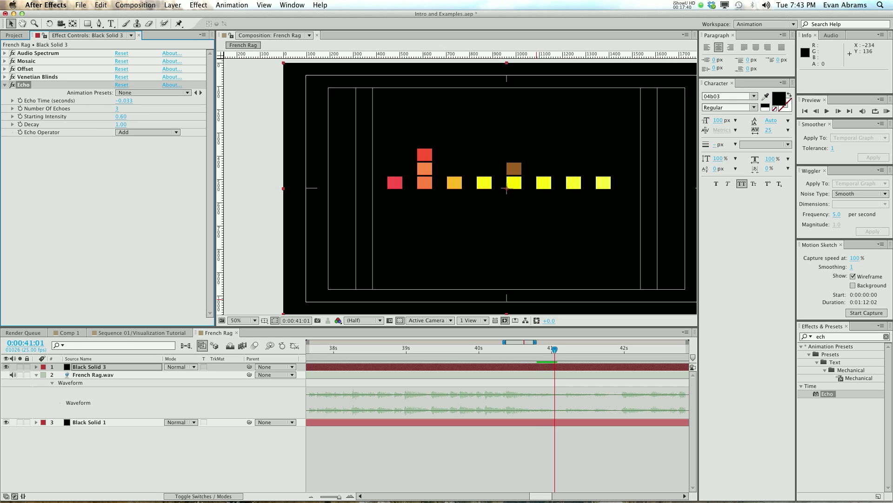
pyautogui.click(117, 109)
pyautogui.write('2')
pyautogui.press('Return')
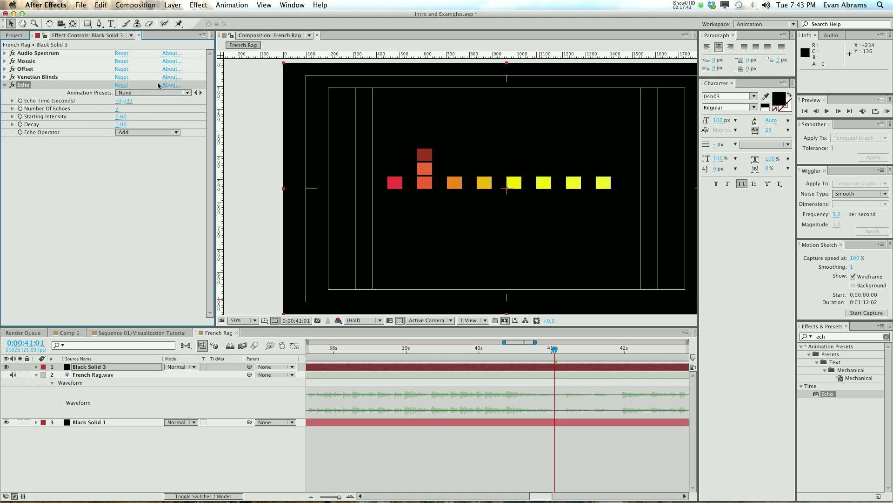
pyautogui.moveTo(502, 348); pyautogui.dragTo(389, 350)
pyautogui.press('KP_0')
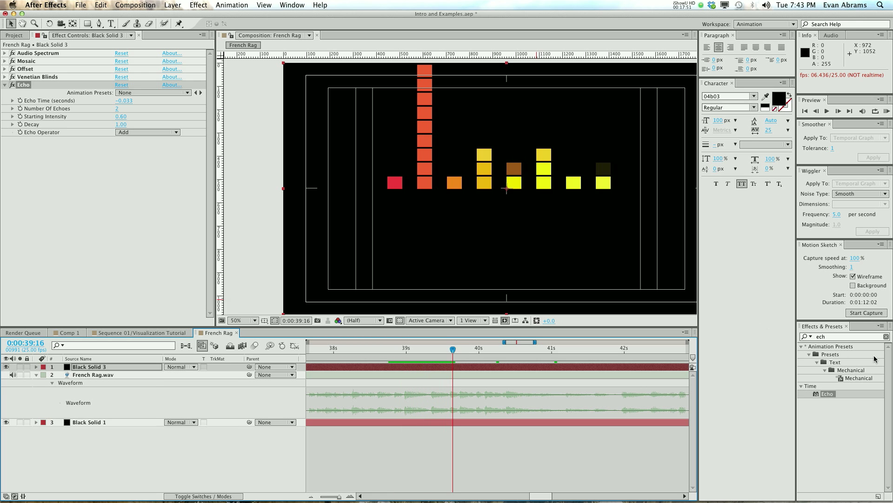
# Step: Add the Glow effect after Echo on Black Solid 3 and preview the glowing blocks, returning to 0:00:40:02
pyautogui.click(832, 338)
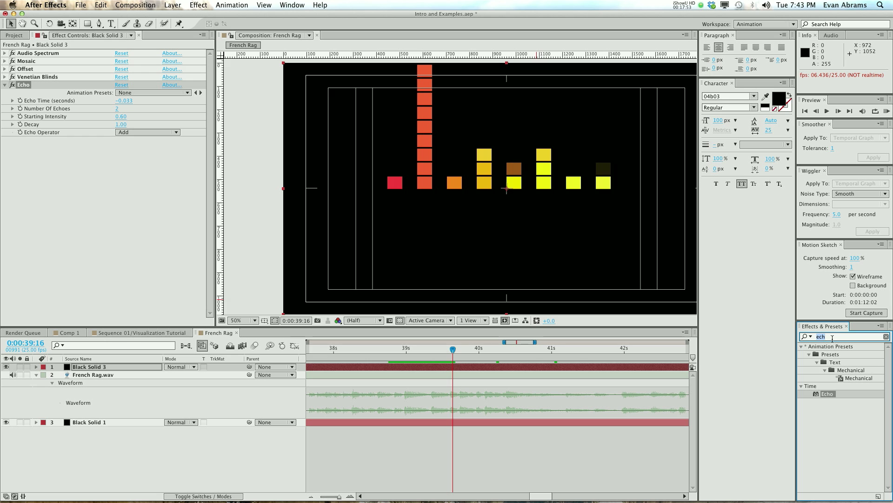
pyautogui.write('glow')
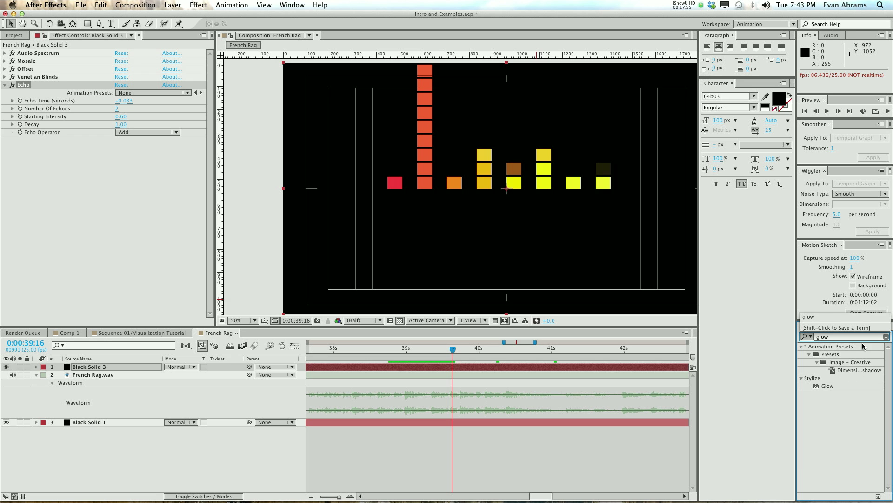
pyautogui.doubleClick(834, 387)
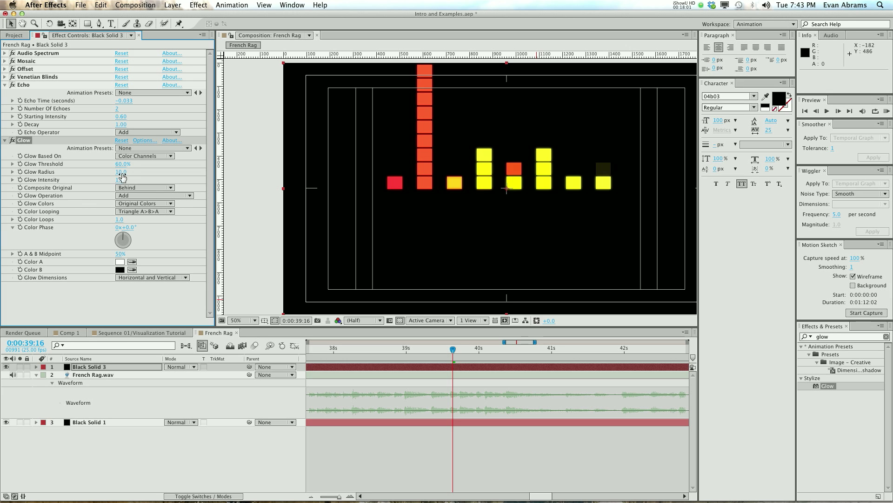
pyautogui.press('space')
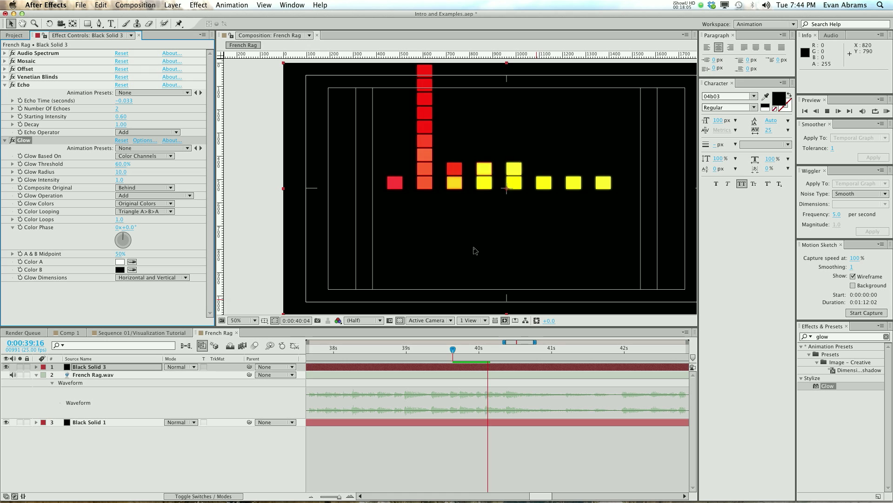
pyautogui.press('space')
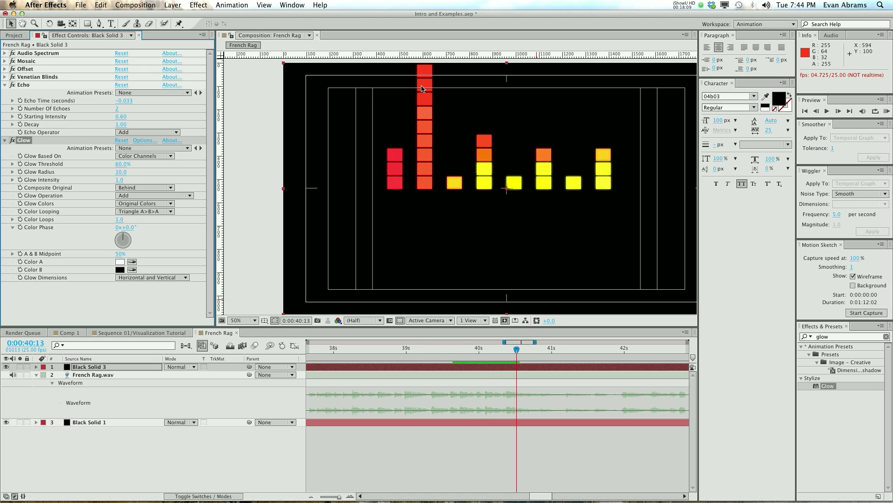
pyautogui.moveTo(509, 353); pyautogui.dragTo(485, 348)
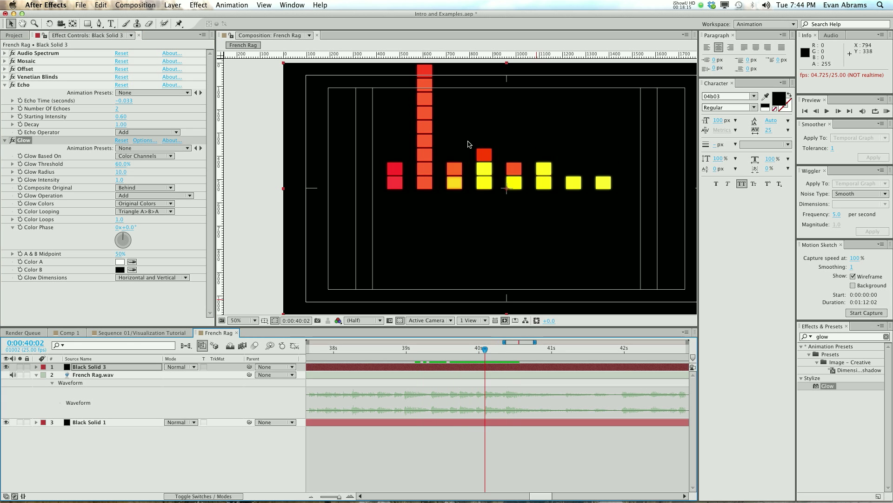
# Step: Collapse Echo and Glow in Black Solid 3's effects and deselect the layer
pyautogui.click(5, 85)
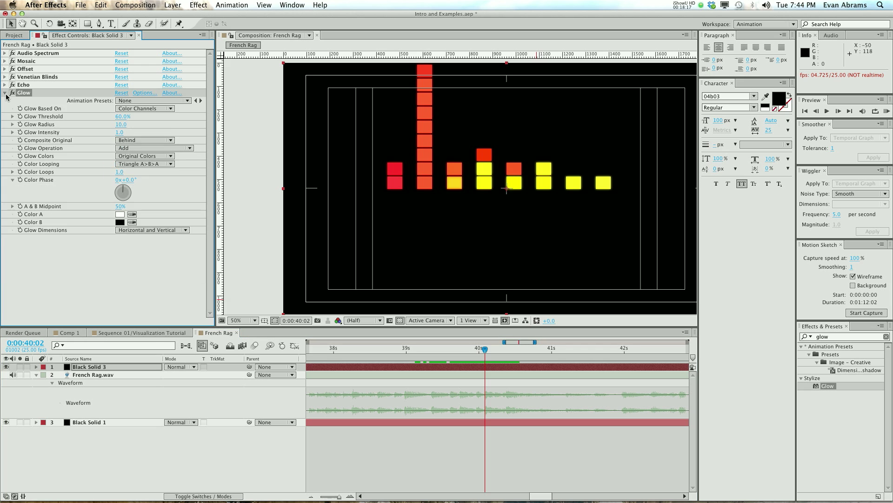
pyautogui.click(5, 93)
pyautogui.click(137, 457)
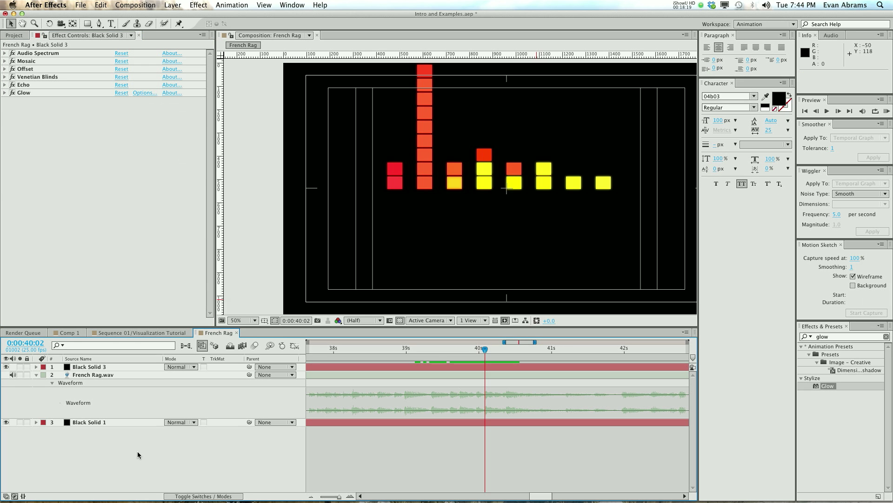
pyautogui.rightClick(137, 400)
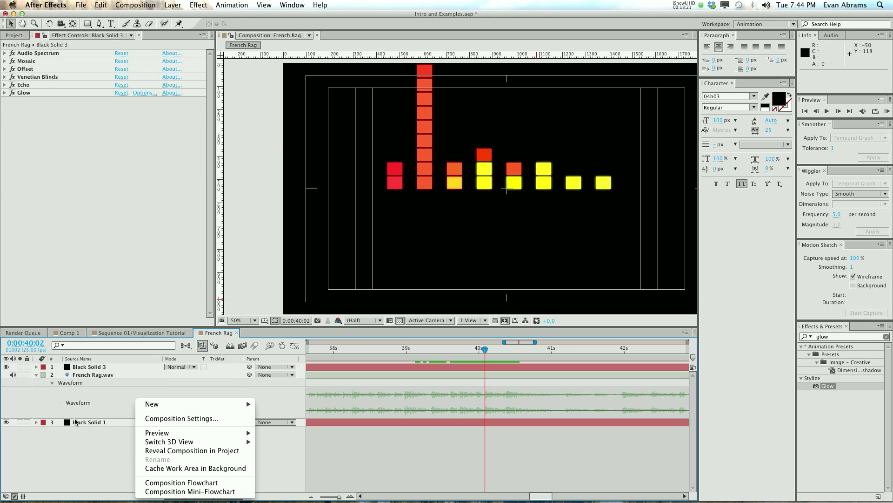
pyautogui.click(87, 367)
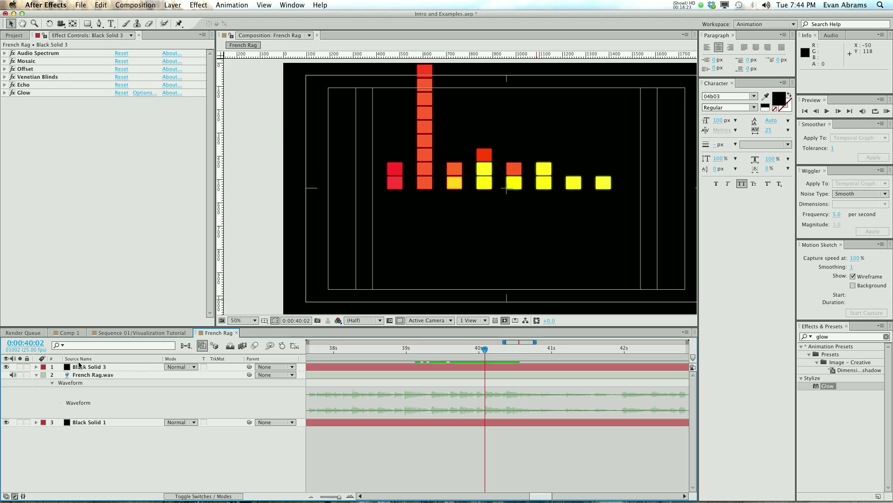
# Step: Draw a rectangular mask about 1058 by 354 px on Black Solid 3, enclosing all eight columns of blocks
pyautogui.click(78, 366)
pyautogui.click(88, 24)
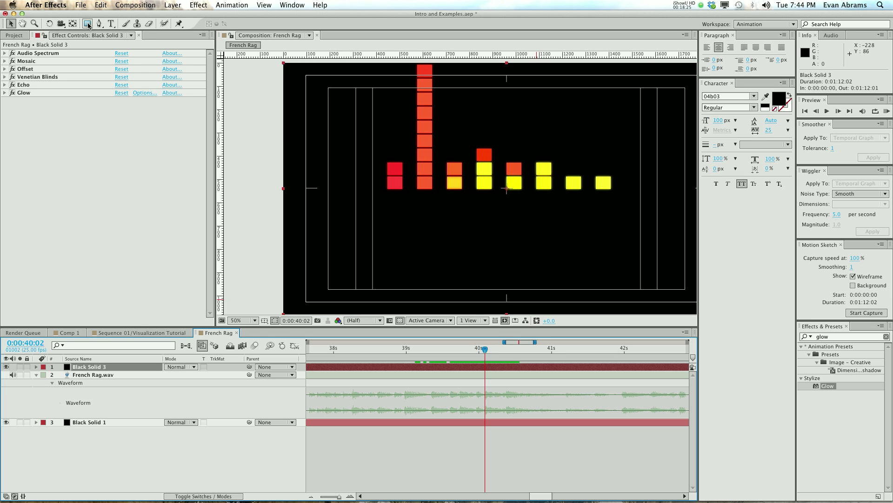
pyautogui.moveTo(624, 193)
pyautogui.mouseDown()
pyautogui.moveTo(349, 123)
pyautogui.moveTo(376, 110)
pyautogui.mouseUp()
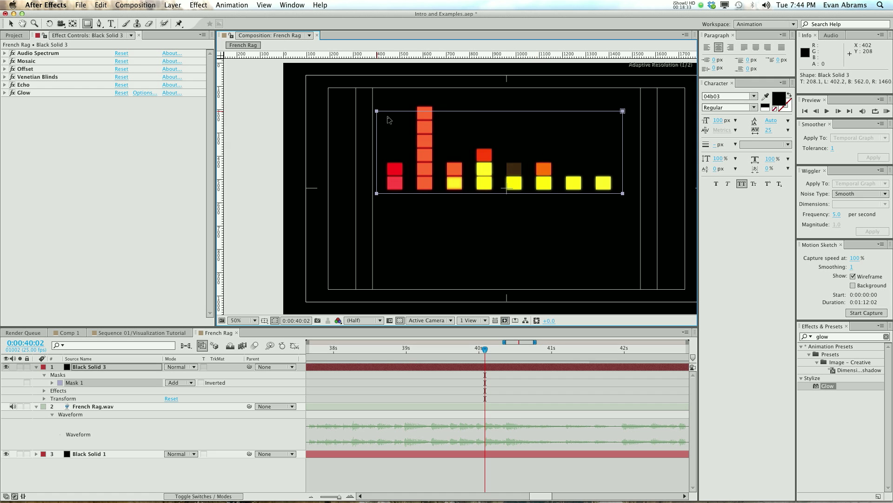
pyautogui.press('v')
# Step: Stretch the mask's top edge upward to the gap between two blocks and check the result at 0:00:41:09
pyautogui.doubleClick(624, 111)
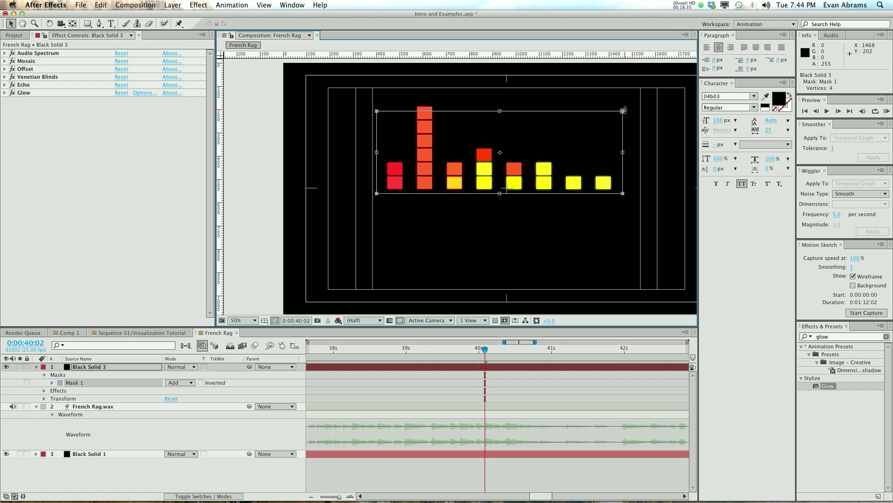
pyautogui.moveTo(500, 112); pyautogui.dragTo(499, 174)
pyautogui.moveTo(498, 176); pyautogui.dragTo(512, 114)
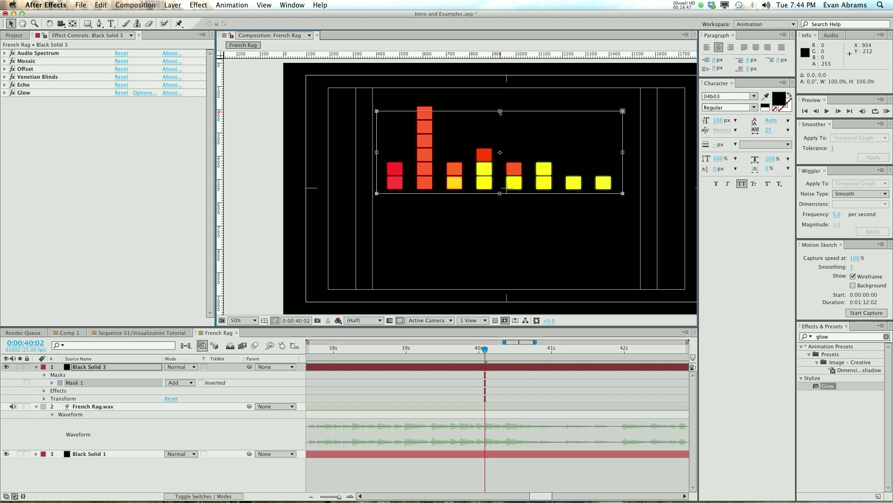
pyautogui.moveTo(500, 112)
pyautogui.mouseDown()
pyautogui.moveTo(499, 122)
pyautogui.moveTo(507, 100)
pyautogui.mouseUp()
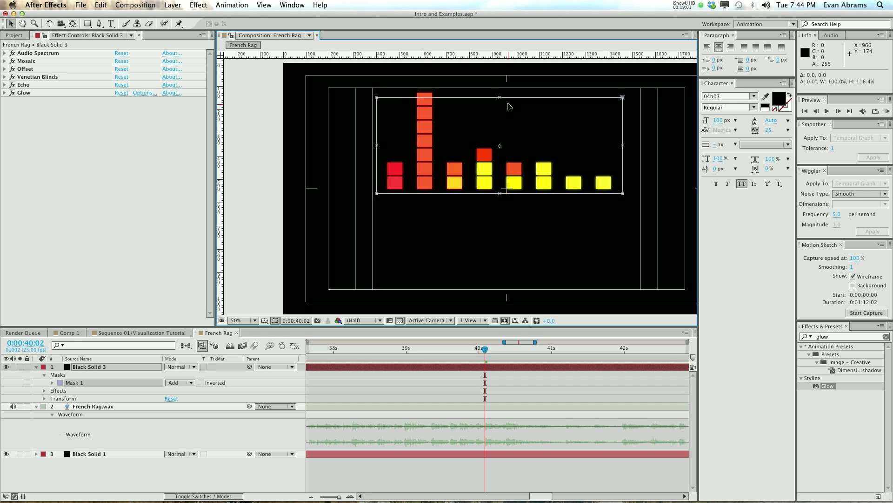
pyautogui.moveTo(499, 99)
pyautogui.mouseDown()
pyautogui.moveTo(500, 108)
pyautogui.moveTo(503, 94)
pyautogui.mouseUp()
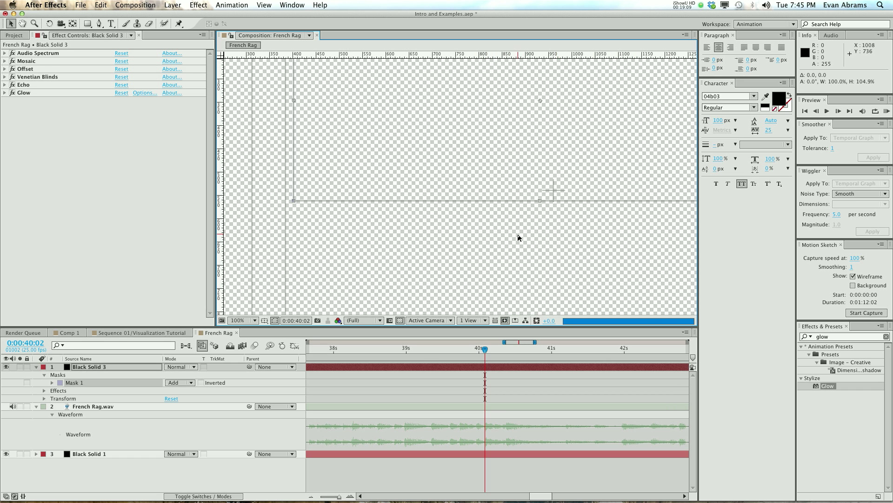
pyautogui.moveTo(504, 355); pyautogui.dragTo(577, 334)
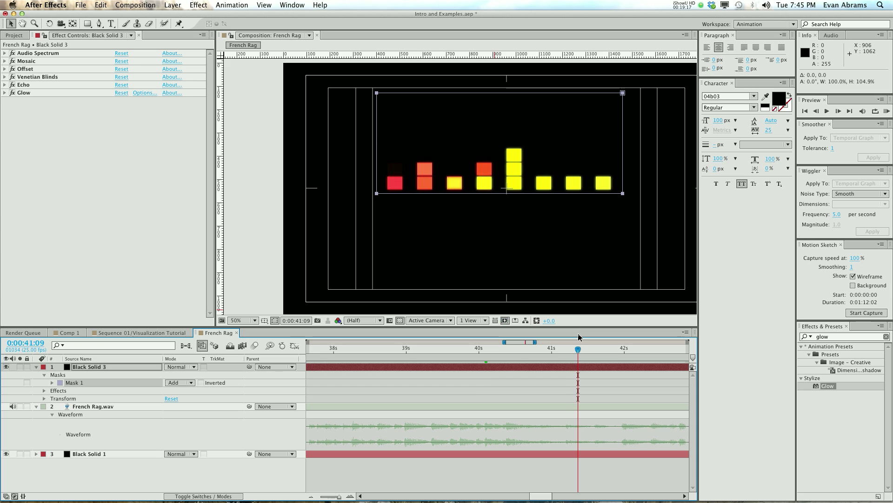
pyautogui.click(175, 465)
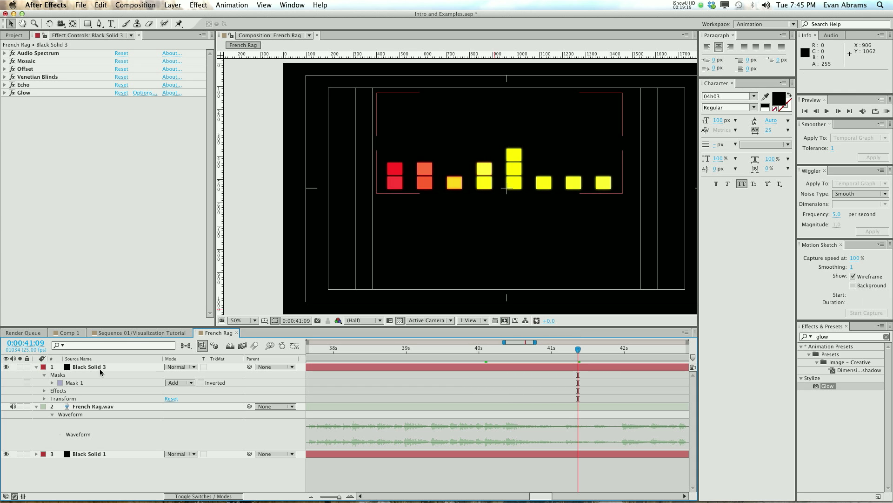
# Step: Scale Black Solid 3 to 163%, move it down to fill the frame, and preview the bars up to 0:00:41:24
pyautogui.click(99, 368)
pyautogui.press(',')
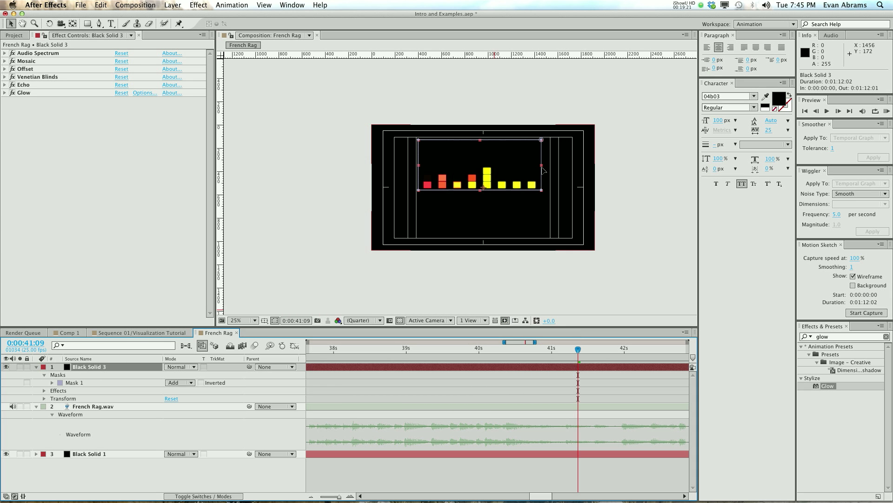
pyautogui.press('s')
pyautogui.moveTo(181, 379); pyautogui.dragTo(211, 375)
pyautogui.moveTo(502, 175); pyautogui.dragTo(508, 223)
pyautogui.press('space')
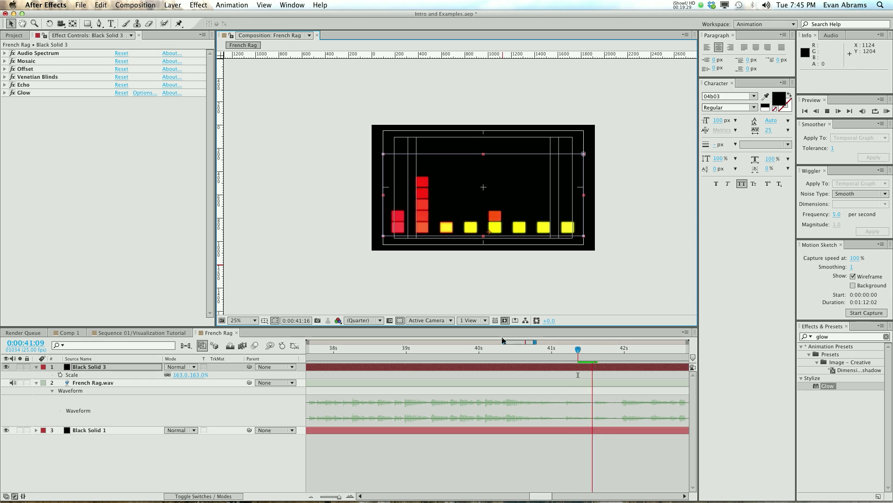
pyautogui.press('space')
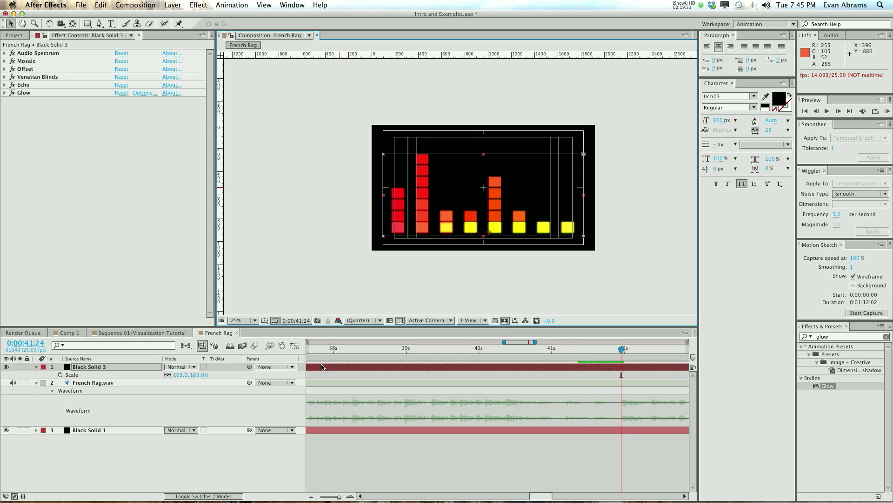
pyautogui.scroll(1, 458, 234)
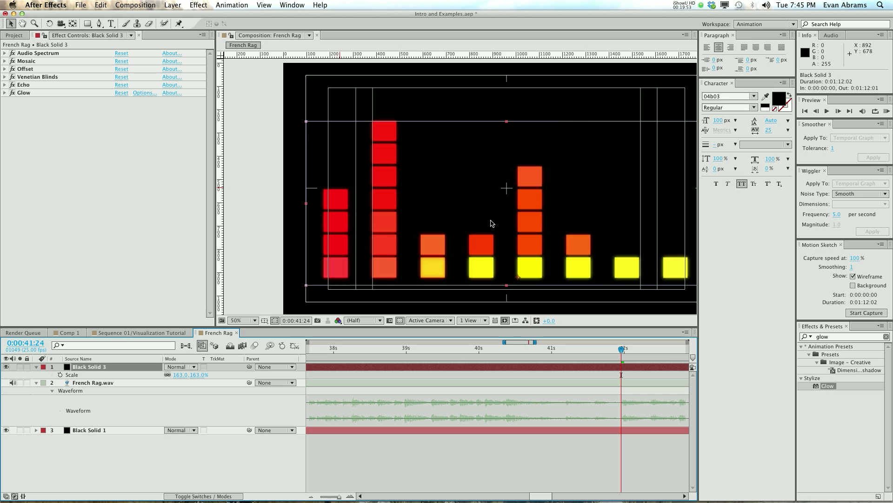
pyautogui.press(',')
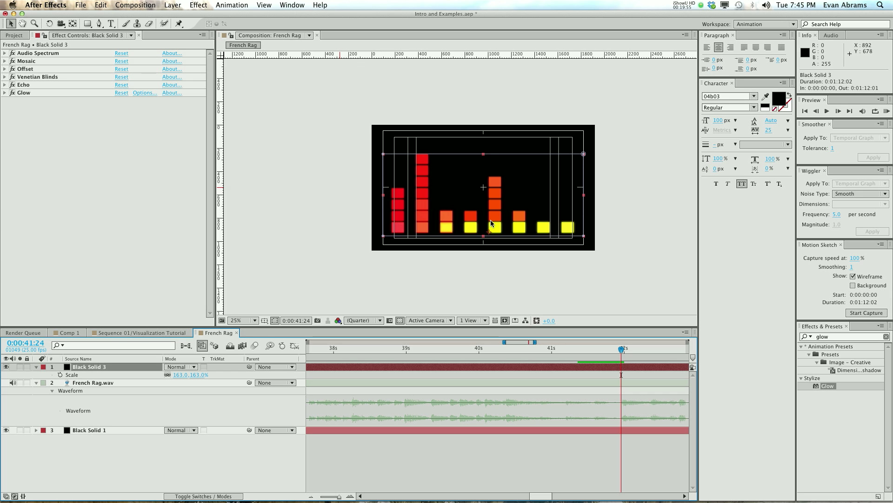